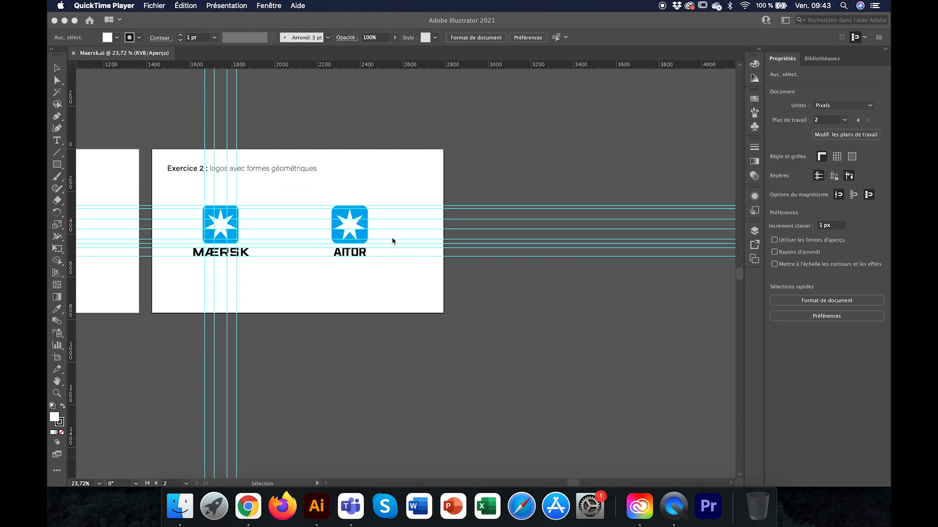
Clear all guides from the document.
left_click(402, 182)
scroll(402, 182, "up", 2)
scroll(402, 182, "right", 2)
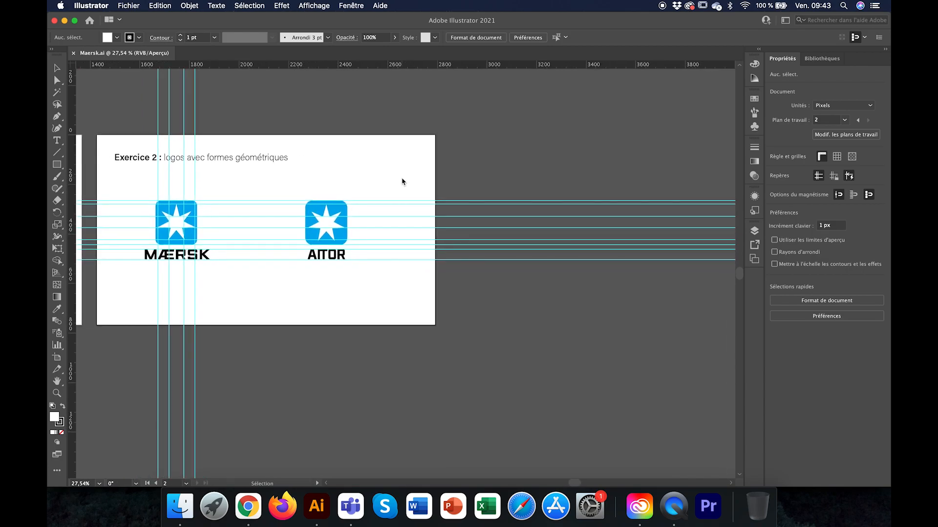
scroll(402, 182, "right", 3)
left_click(281, 6)
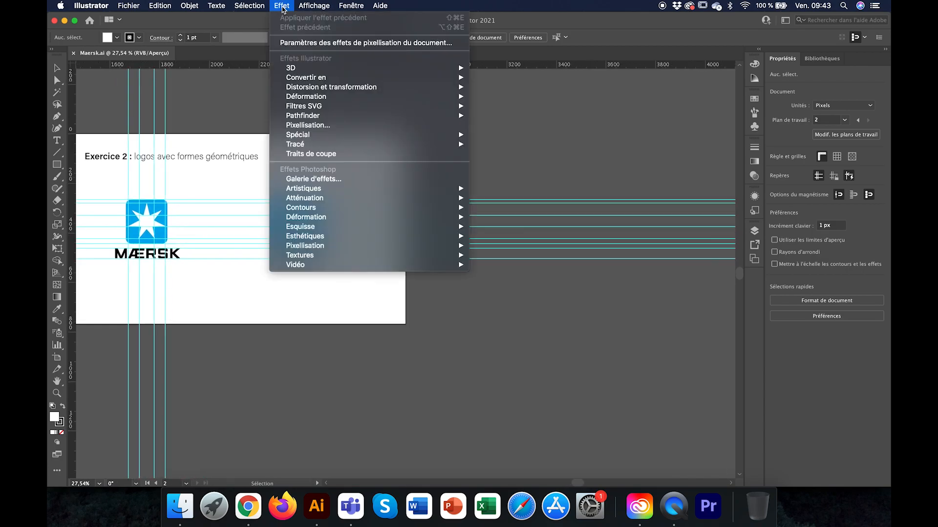
mouse_move(251, 8)
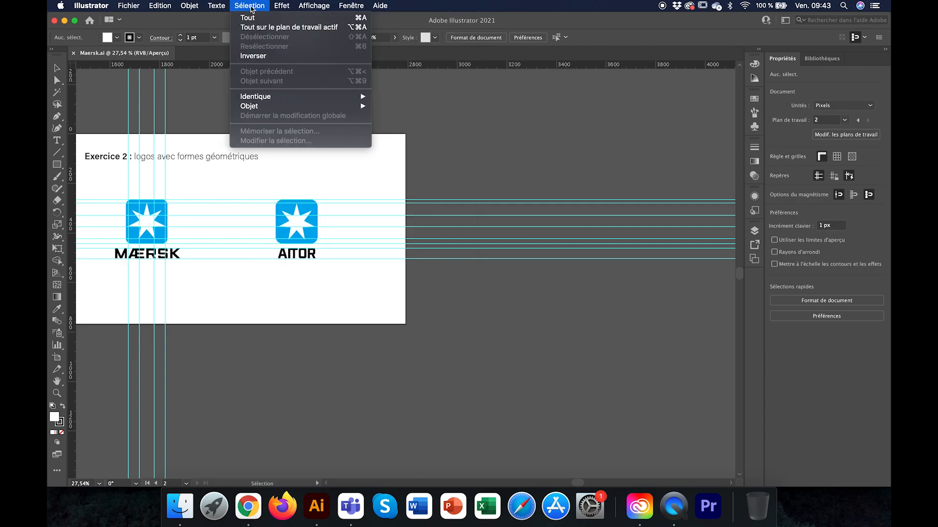
mouse_move(314, 5)
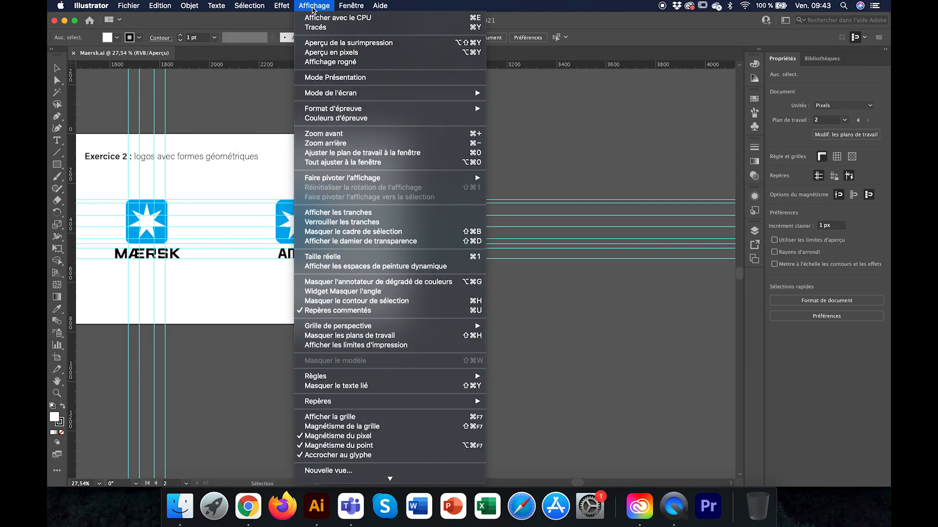
mouse_move(385, 401)
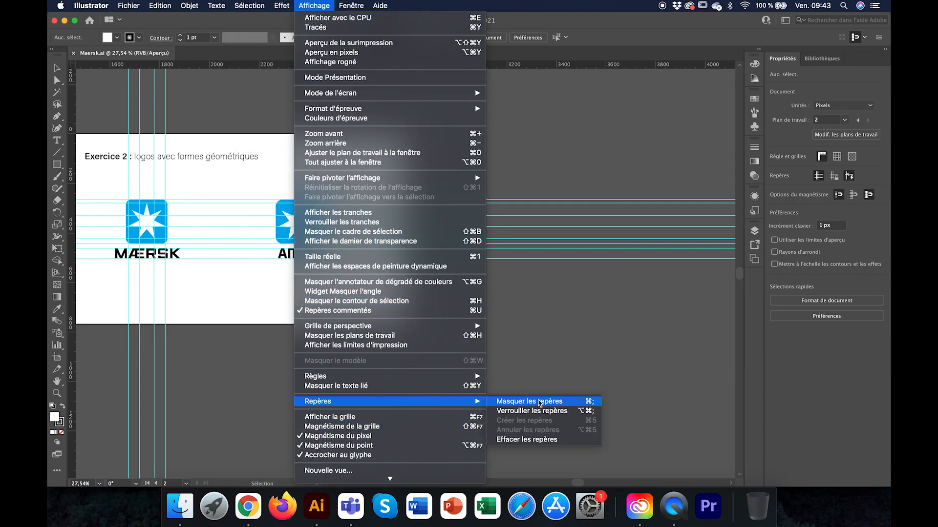
left_click(530, 441)
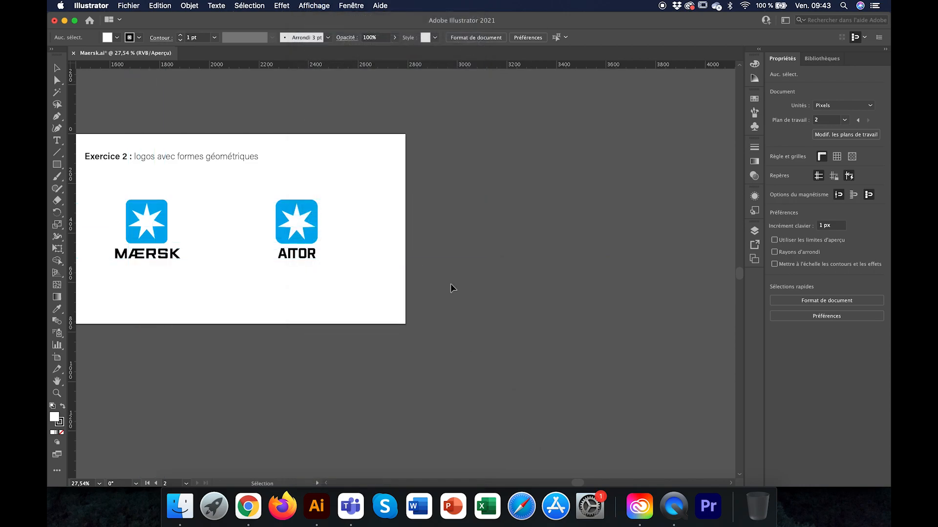
Duplicate the Exercice 2 artboard with its contents beside the original and retitle the copy "Exercice 3 : l'outil pathfinder".
left_click(57, 357)
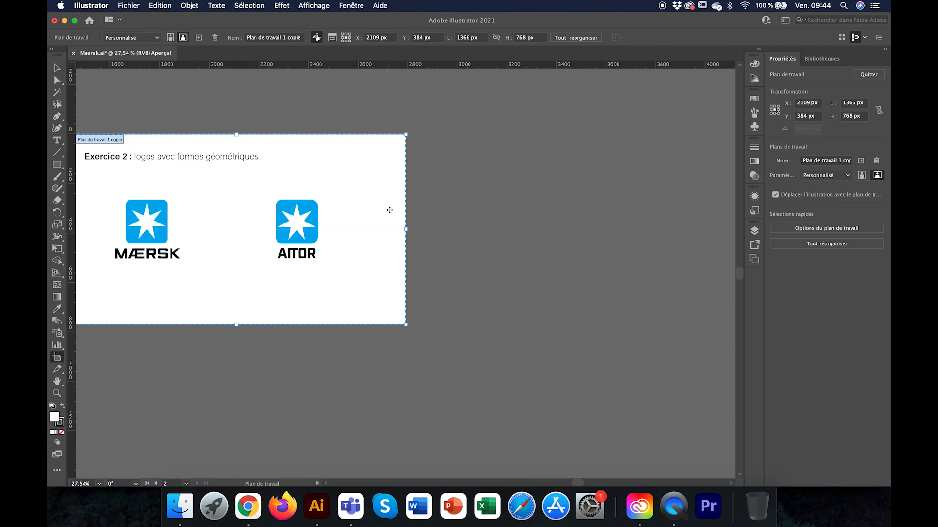
left_click_drag(390, 207, 676, 220)
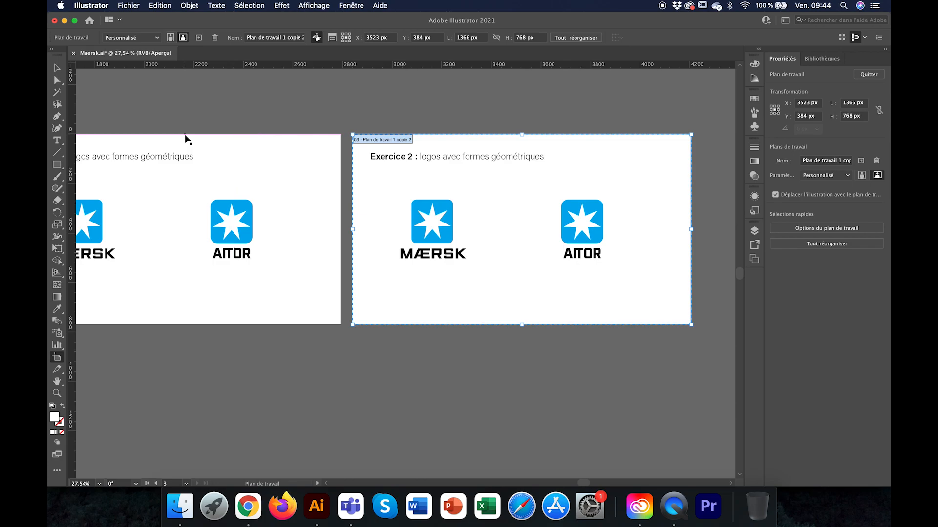
left_click(56, 140)
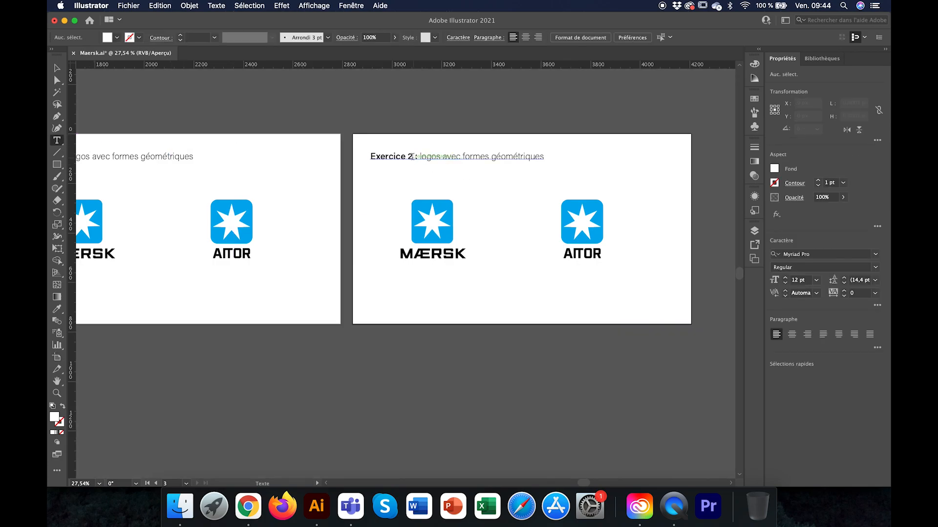
double_click(411, 156)
type("3")
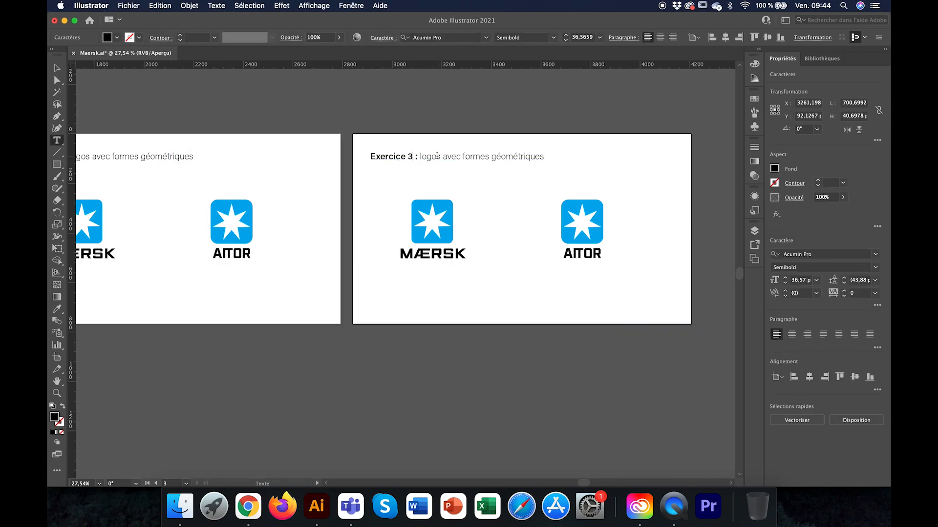
left_click_drag(419, 156, 544, 157)
type("pat")
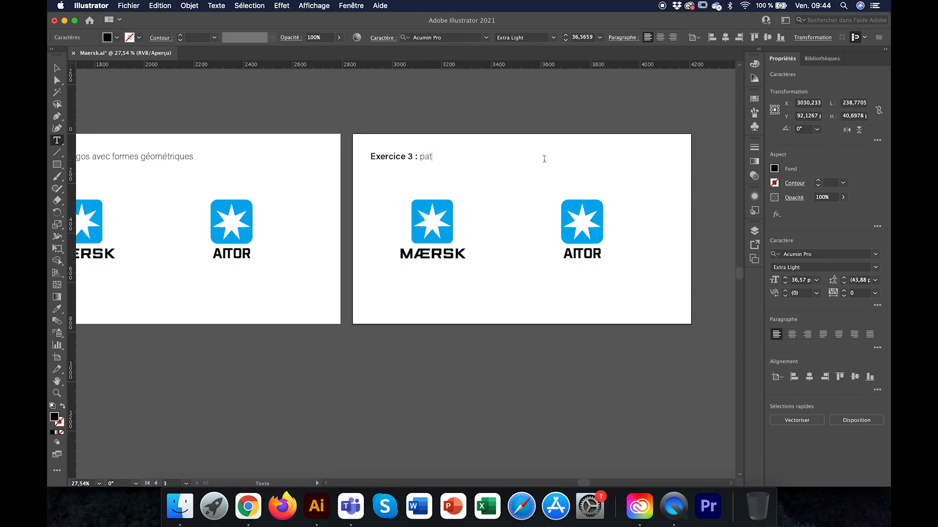
type("l'")
type("outil")
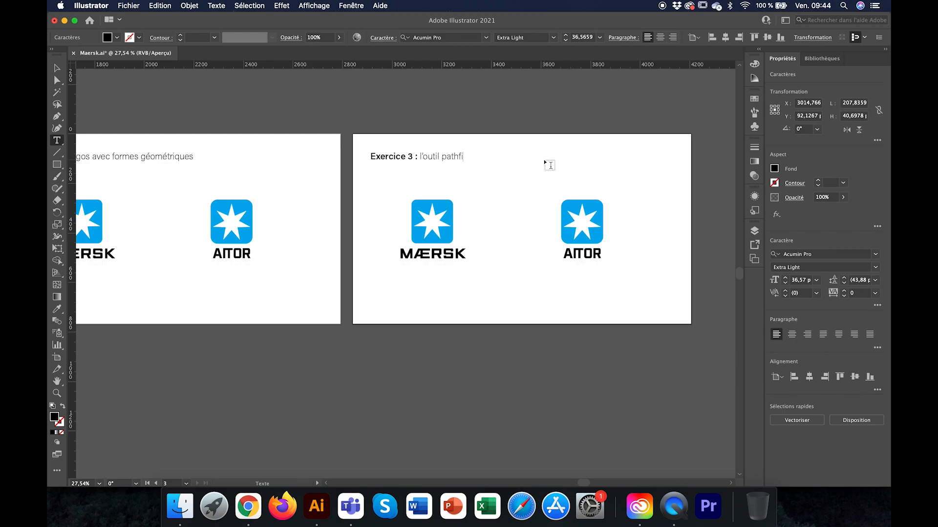
Delete the copied MÆRSK and AITOR logos from the Exercice 3 artboard.
left_click(57, 68)
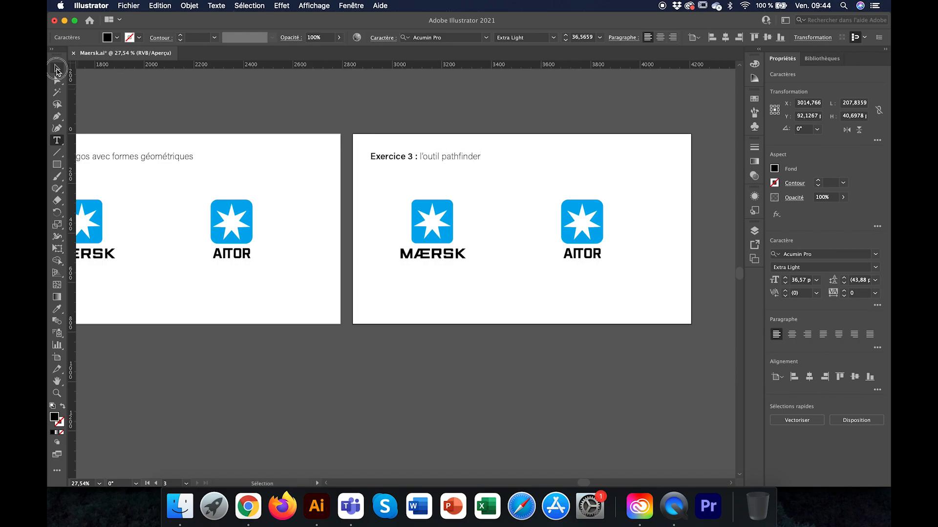
left_click_drag(373, 190, 633, 282)
key("Delete")
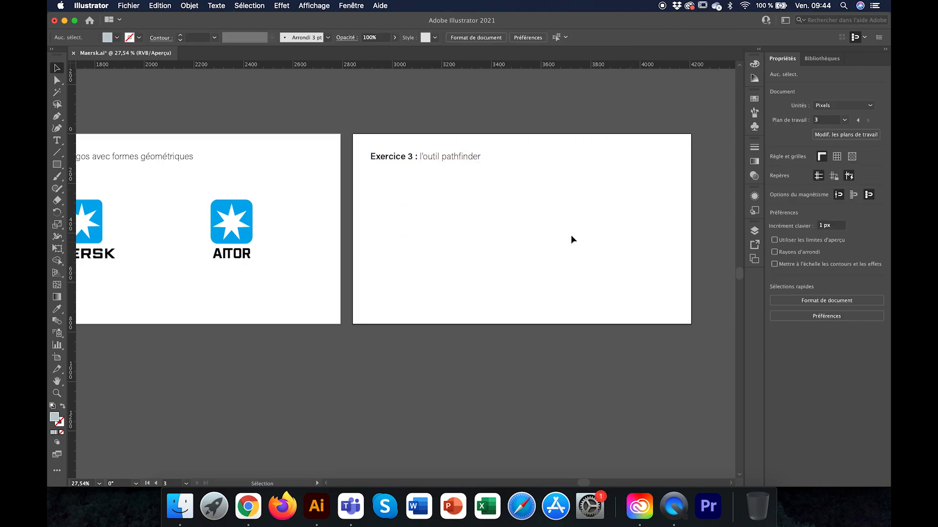
Draw a grey-blue rectangle about 238 × 192 px near the middle of the Exercice 3 artboard.
scroll(571, 235, "up", 3)
scroll(569, 234, "down", 3)
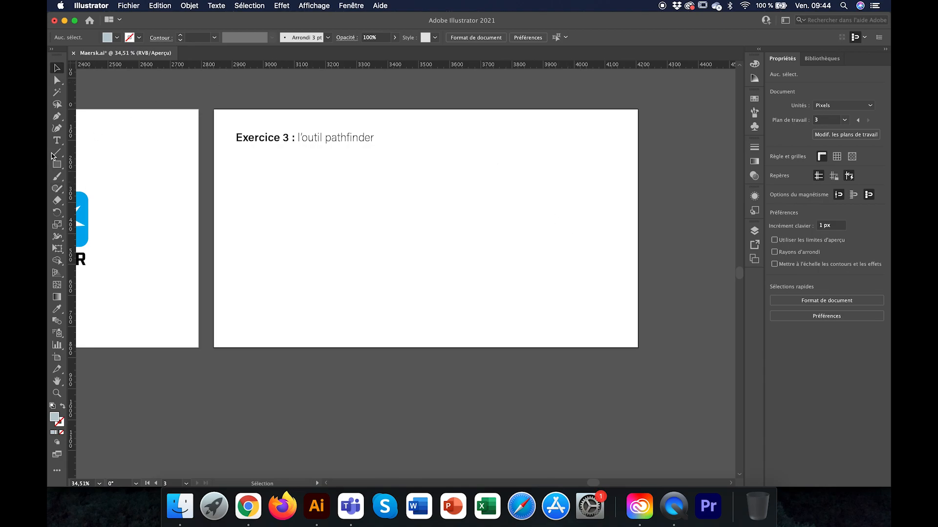
left_click(57, 165)
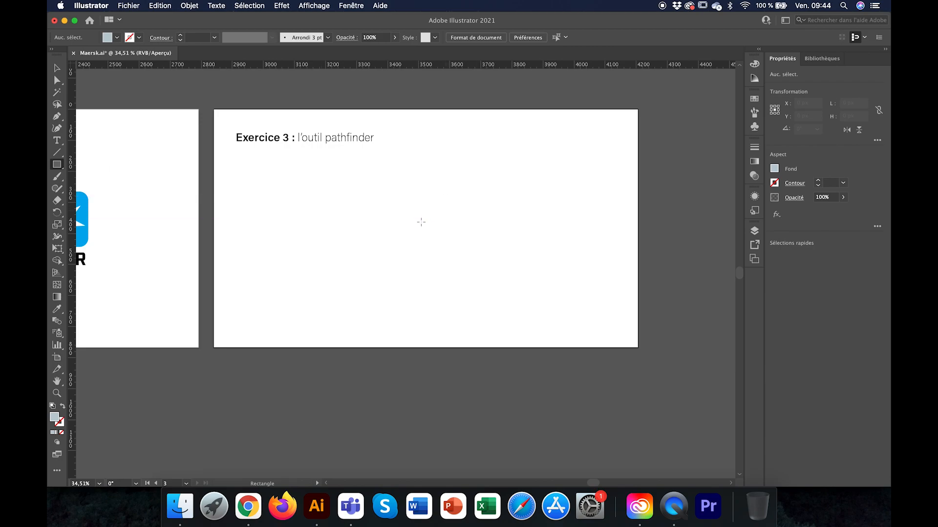
mouse_move(346, 225)
left_mouse_down()
mouse_move(375, 262)
mouse_move(431, 272)
mouse_move(420, 284)
left_mouse_up()
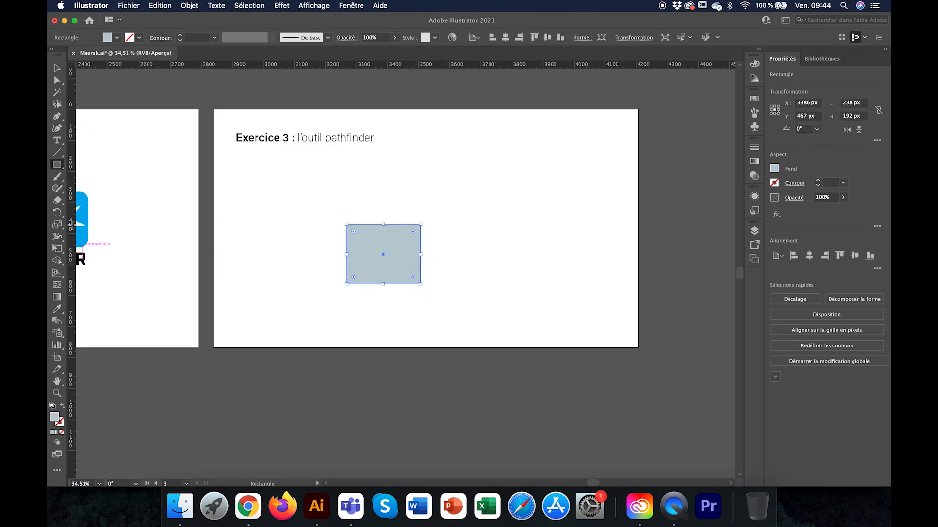
Draw a circle about 161 px in diameter, centred above the rectangle and slightly overlapping its upper edge.
left_click(59, 164)
left_click(86, 188)
mouse_move(482, 167)
left_mouse_down()
mouse_move(533, 216)
mouse_move(505, 198)
mouse_move(382, 207)
left_mouse_up()
Isolate the circle, try moving it off the rectangle, and undo the move.
left_click(57, 68)
left_click(459, 201)
left_click(399, 261)
left_click(393, 205)
double_click(392, 205)
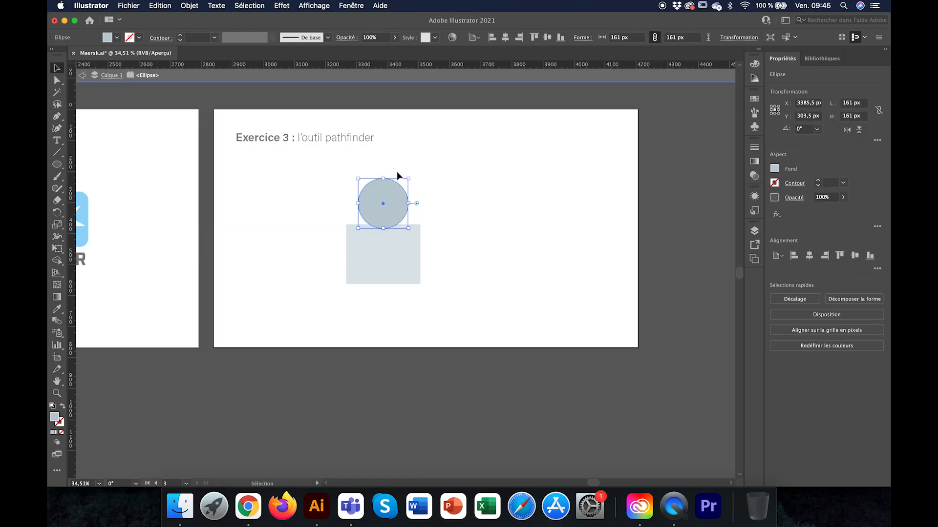
left_click(82, 75)
left_click_drag(401, 194, 413, 188)
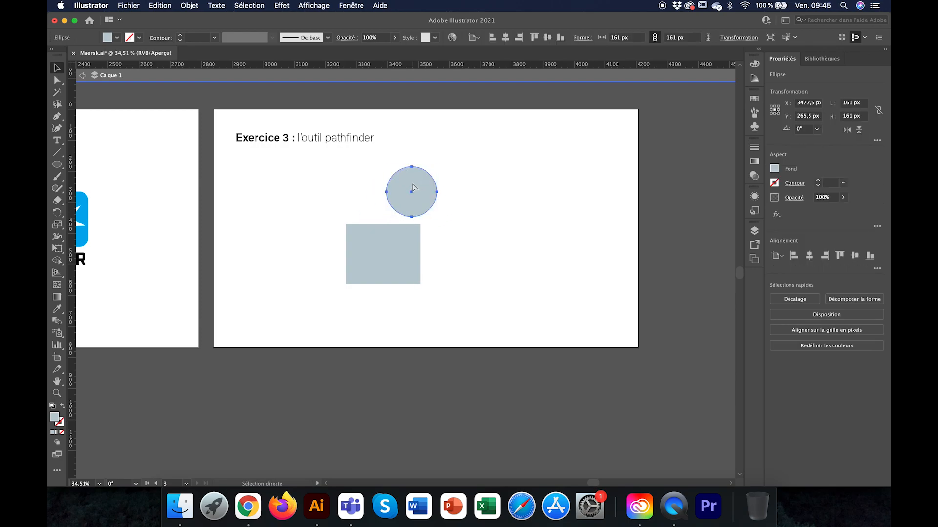
key("super+z")
left_click(478, 235)
Display the Pathfinder options and place them beside the circle and rectangle.
left_click(393, 203)
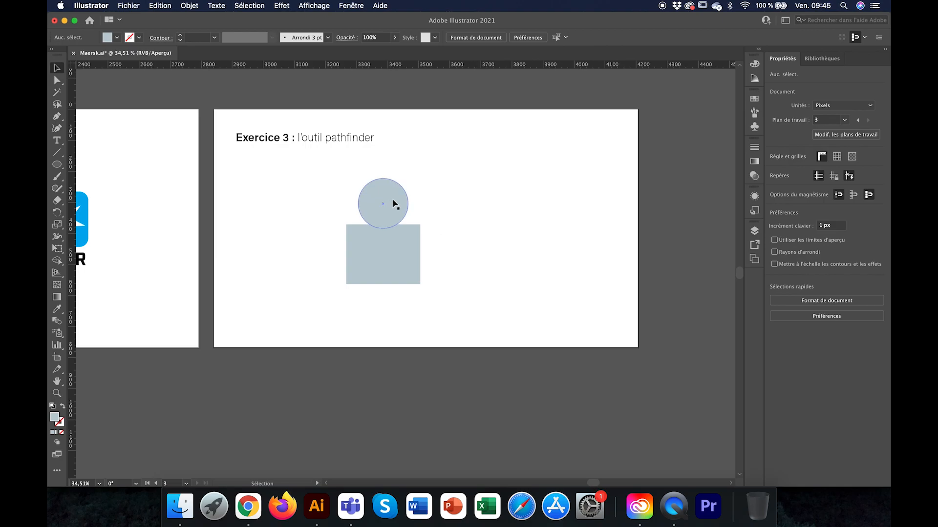
left_click(401, 247, "shift")
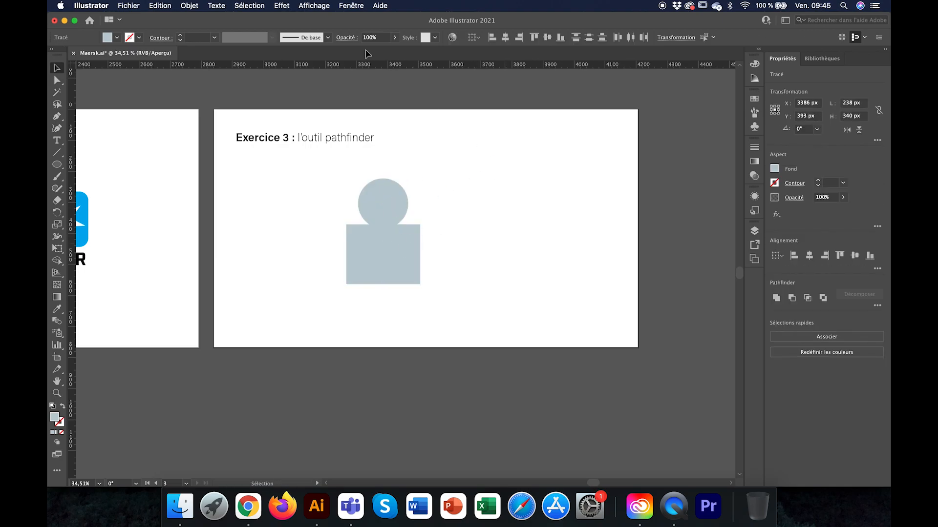
key("super+shift+a")
left_click(351, 5)
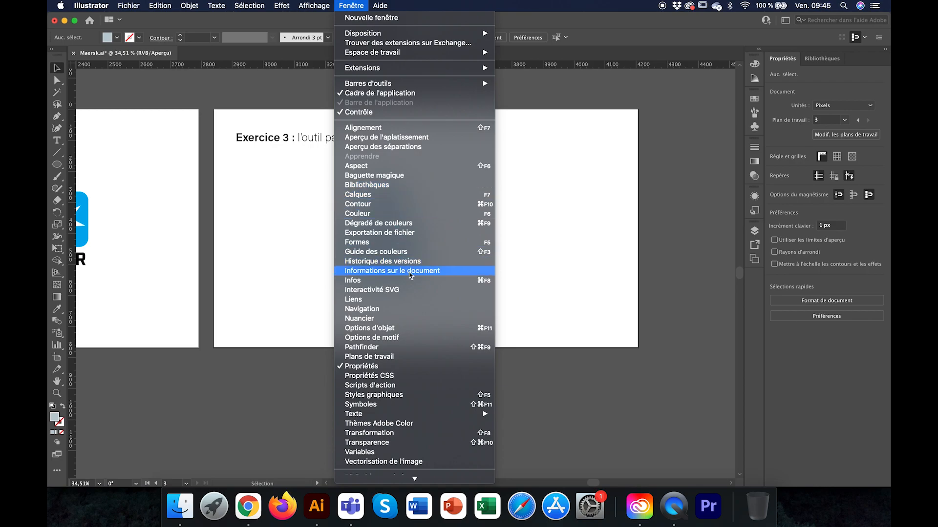
left_click(399, 348)
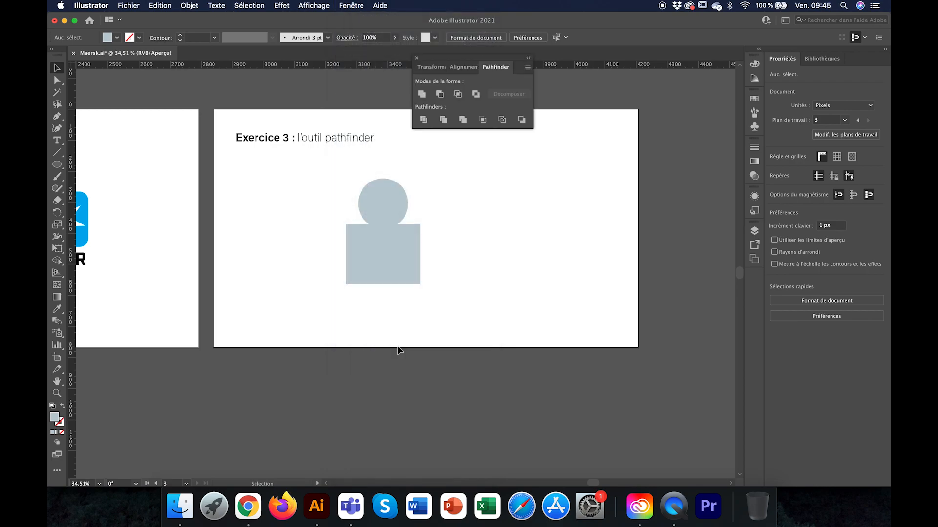
left_click_drag(495, 61, 560, 113)
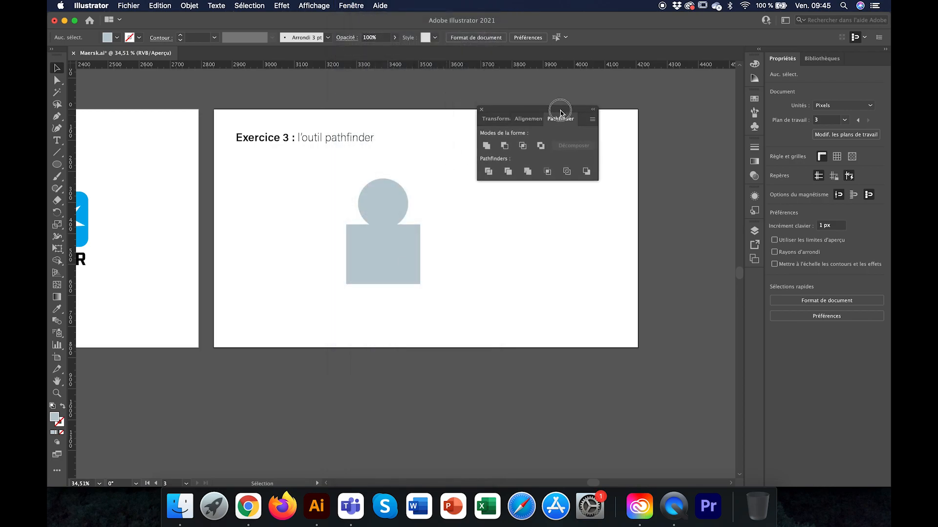
Unite the circle and rectangle into one shape and move it to about X 3315 px, Y 384 px.
left_click(396, 205)
left_click(395, 257, "shift")
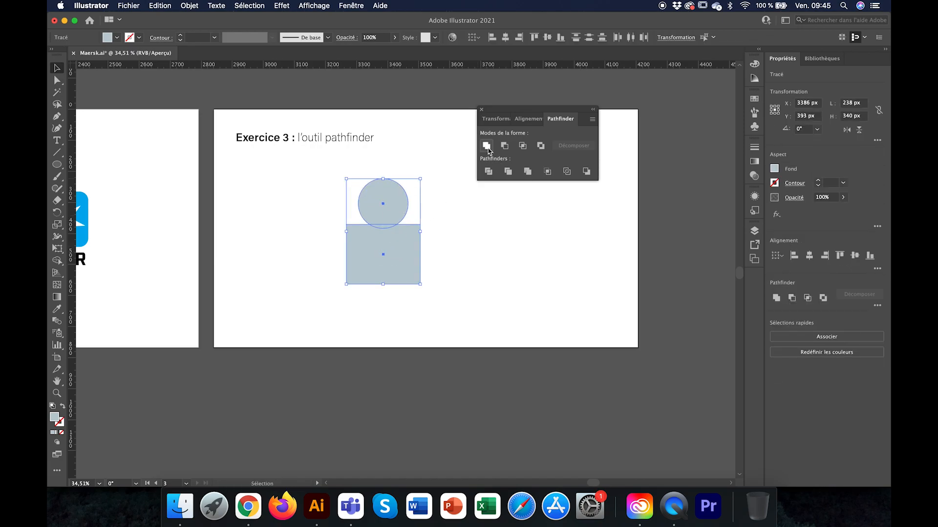
left_click(488, 145)
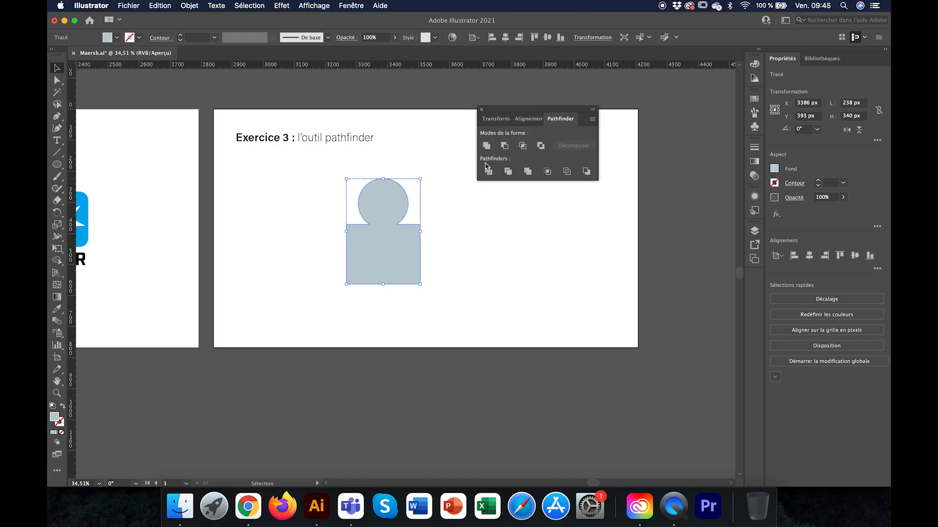
left_click(475, 274)
left_click_drag(398, 242, 374, 236)
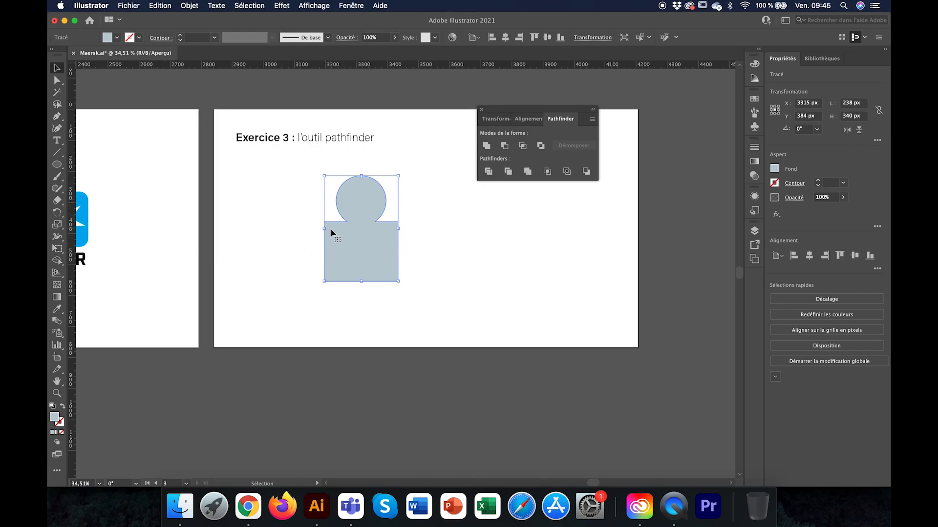
left_click(426, 223)
Draw a circle about 82 px in diameter inside the round head of the united shape and nudge it up to centre it.
left_click(376, 205)
left_click(57, 165)
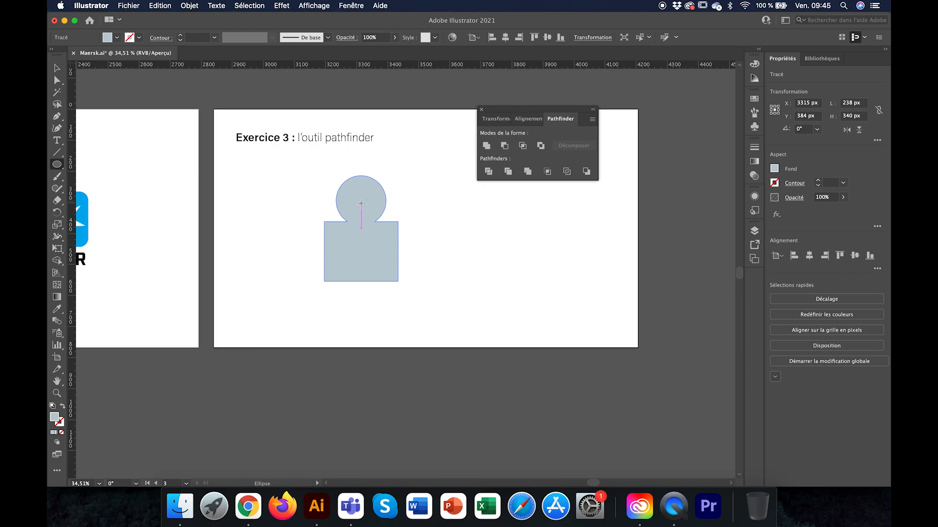
left_click_drag(362, 203, 373, 216)
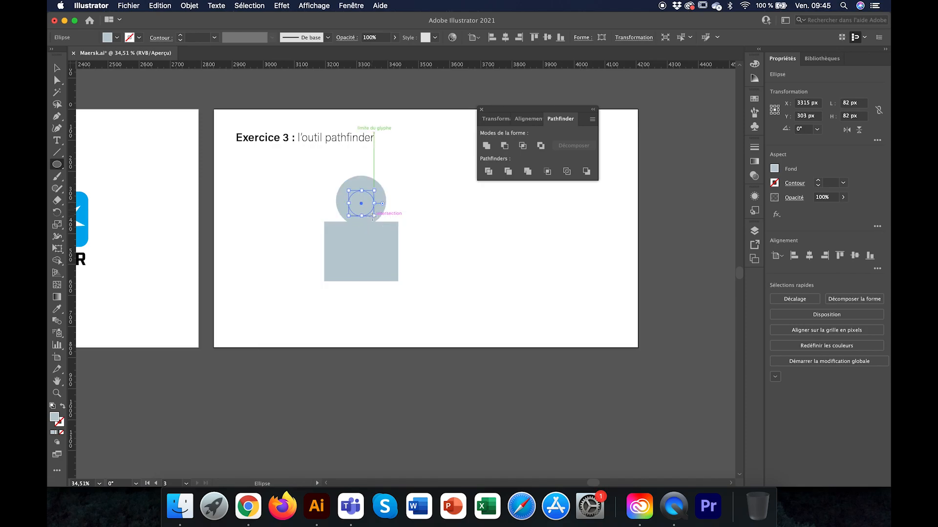
key("Up")
key("Up")
key("Up")
key("Up")
key("Up")
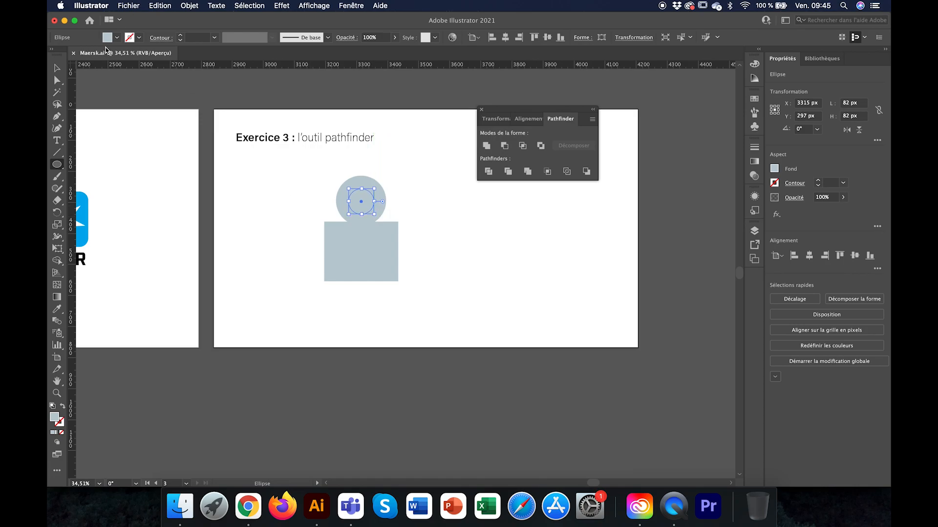
Fill the small inner circle with cyan and deselect it.
left_click(117, 38)
left_click(103, 55)
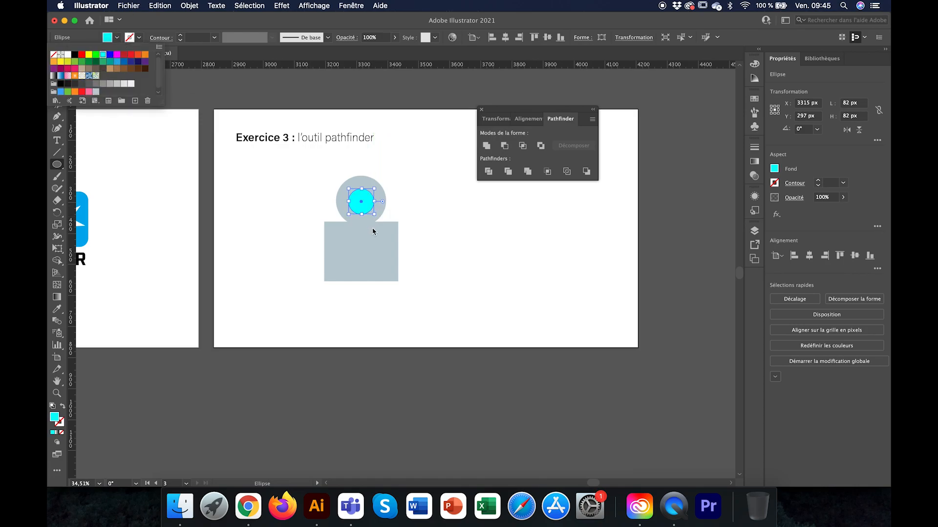
left_click(118, 156)
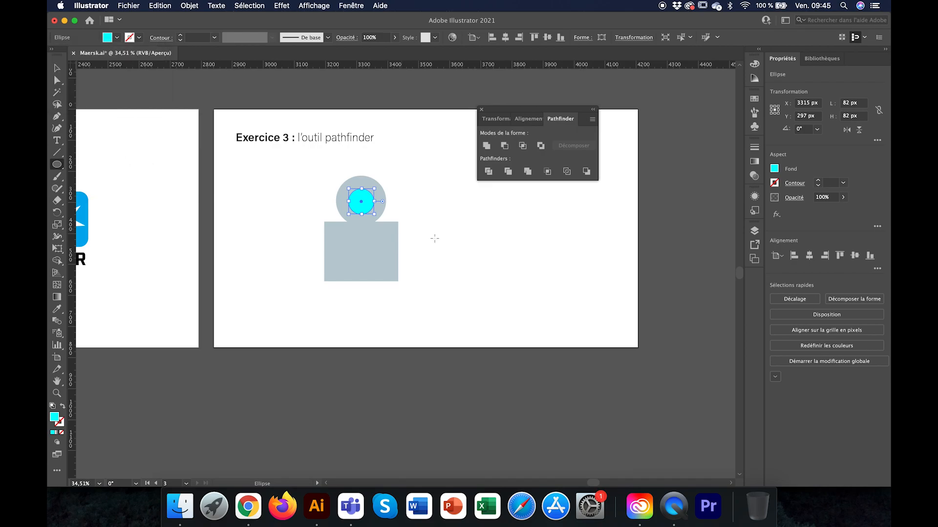
left_click(423, 237)
left_click(446, 270)
left_click(57, 68)
left_click(405, 209)
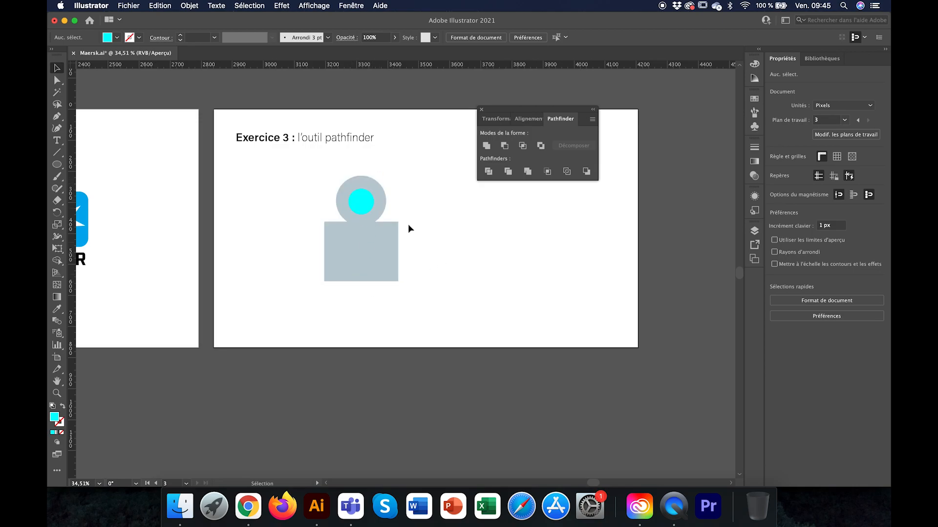
Subtract the small cyan circle from the grey shape with the Minus Front shape mode.
left_click(369, 208)
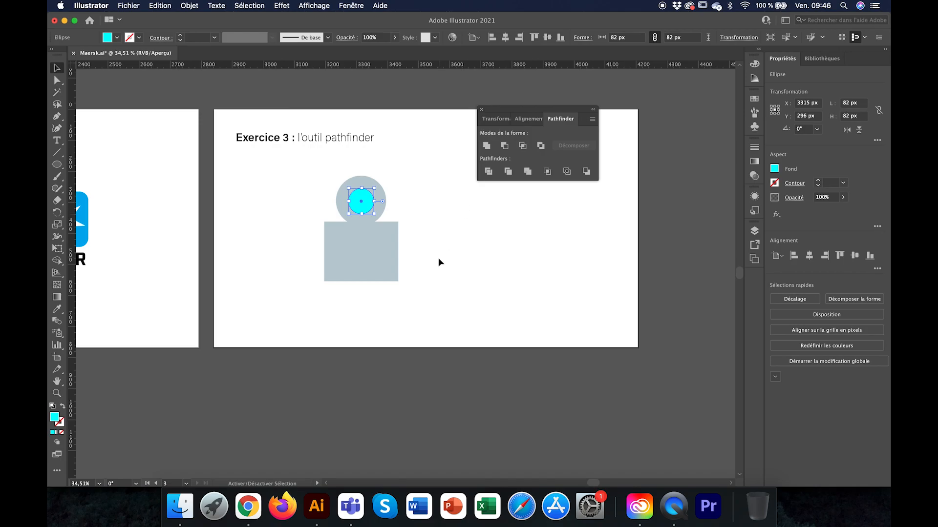
left_click(384, 274, "shift")
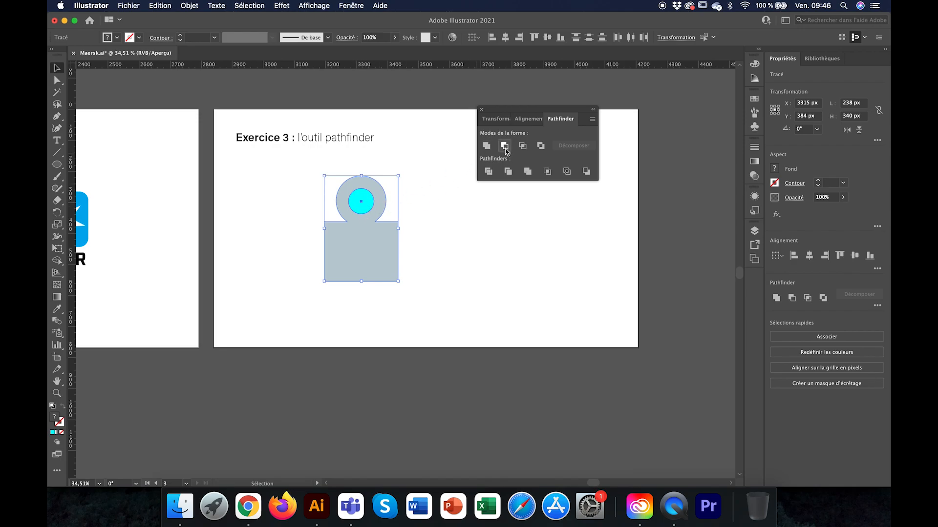
left_click(505, 146)
Delete the pierced grey shape and move the Pathfinder options to the artboard's upper-right corner.
mouse_move(369, 268)
left_mouse_down()
mouse_move(343, 214)
mouse_move(373, 206)
mouse_move(364, 282)
left_mouse_up()
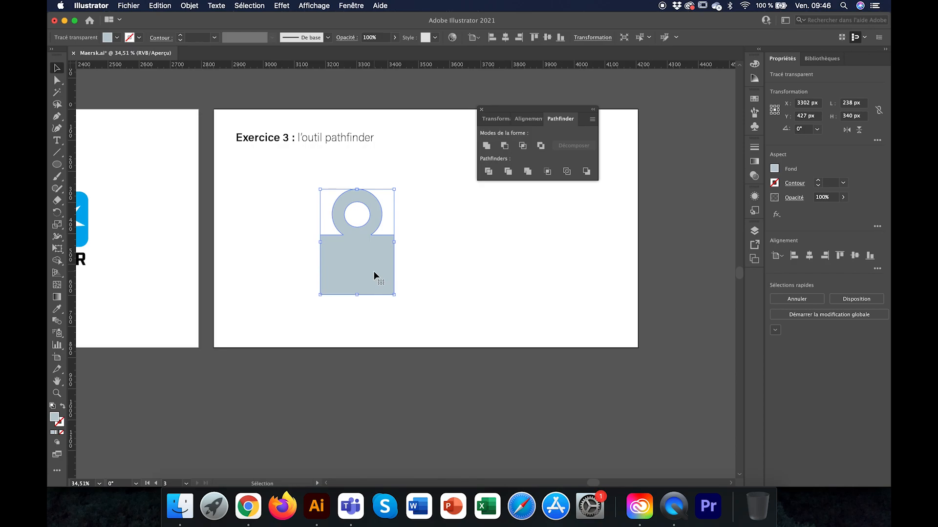
key("Delete")
left_click_drag(537, 108, 639, 84)
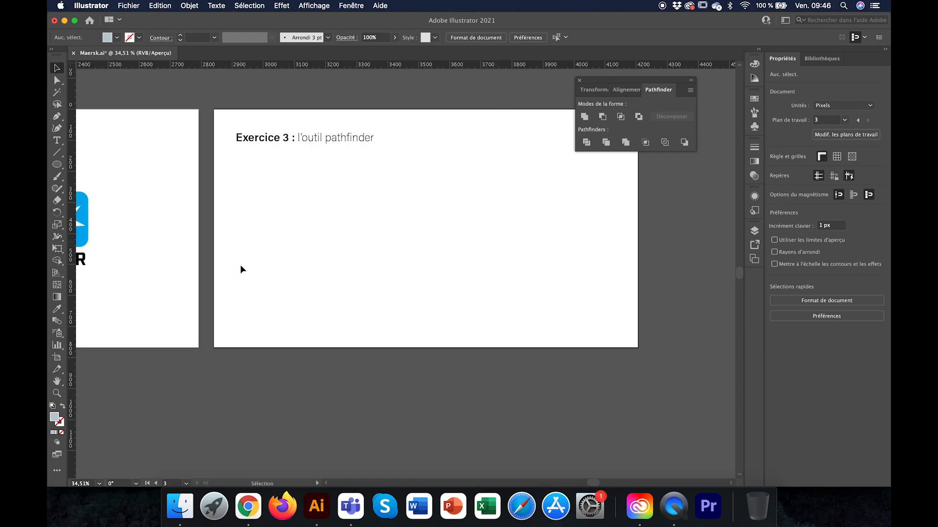
Start importing an image and browse to the Biblio logos folder in the OneDrive documents.
left_click(130, 7)
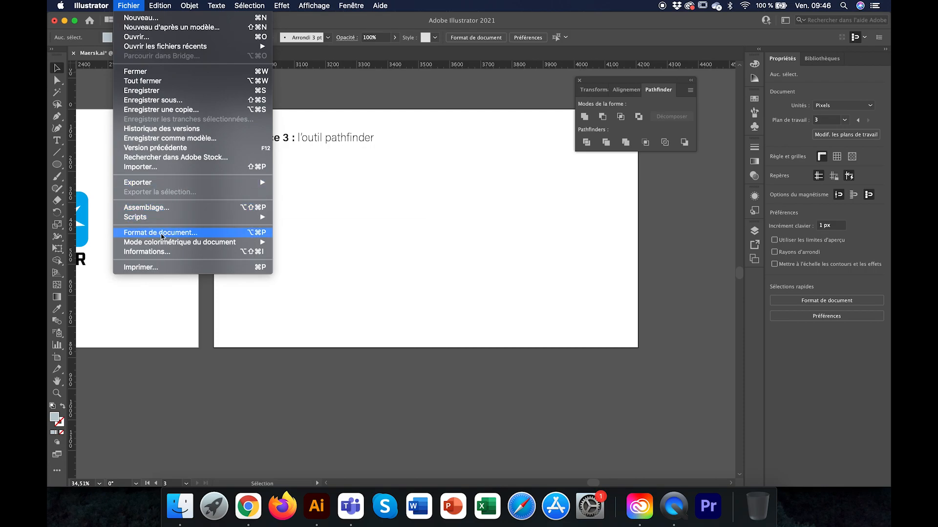
left_click(166, 169)
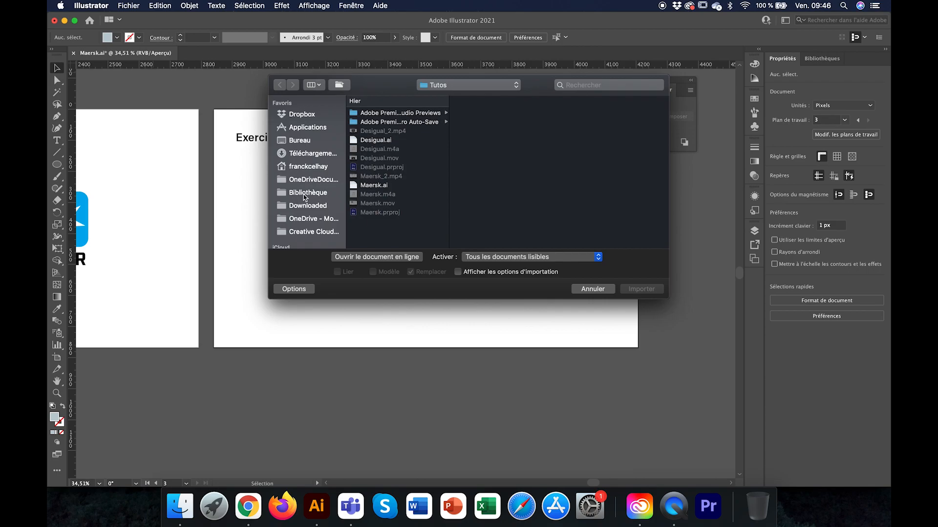
left_click(314, 179)
scroll(403, 166, "down", 10)
scroll(395, 189, "up", 10)
scroll(395, 189, "down", 15)
scroll(394, 189, "down", 2)
left_click(376, 237)
Search the files for vans and place Logo-vans.jpg on the Exercice 3 artboard below the title.
left_click(590, 85)
type("logo")
key("BackSpace")
key("BackSpace")
key("BackSpace")
key("BackSpace")
type("vans")
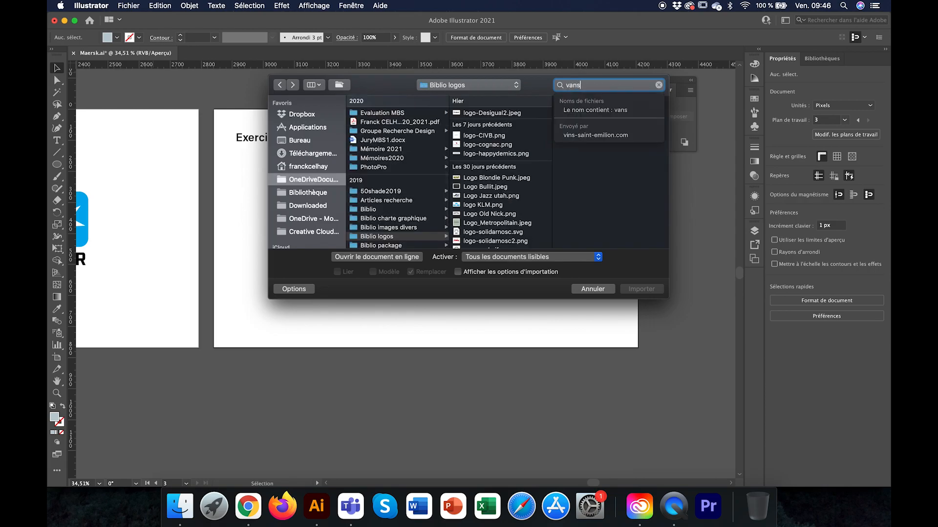
left_click(452, 104)
double_click(377, 129)
left_click(275, 176)
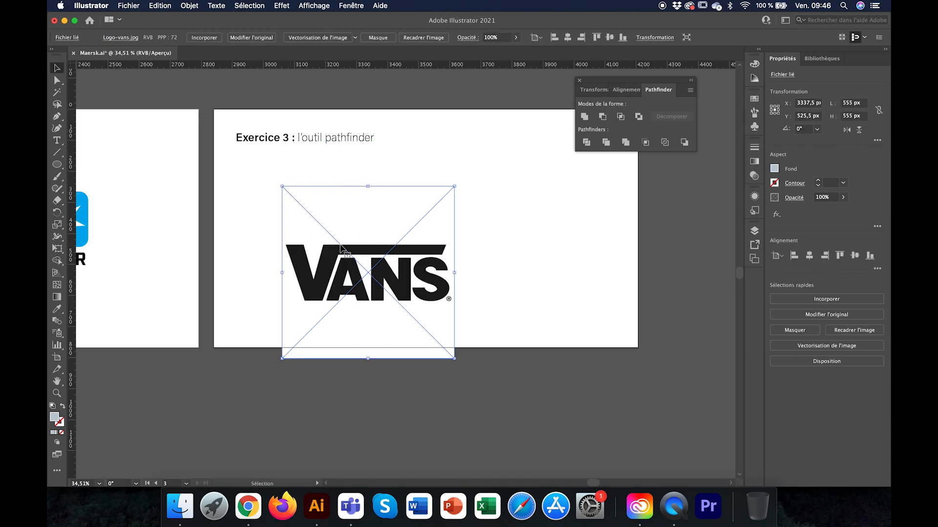
Scale the Vans logo image to about 402 × 402 px, position it at about X 3123 px, Y 457 px, and deselect it.
left_click_drag(370, 280, 334, 244)
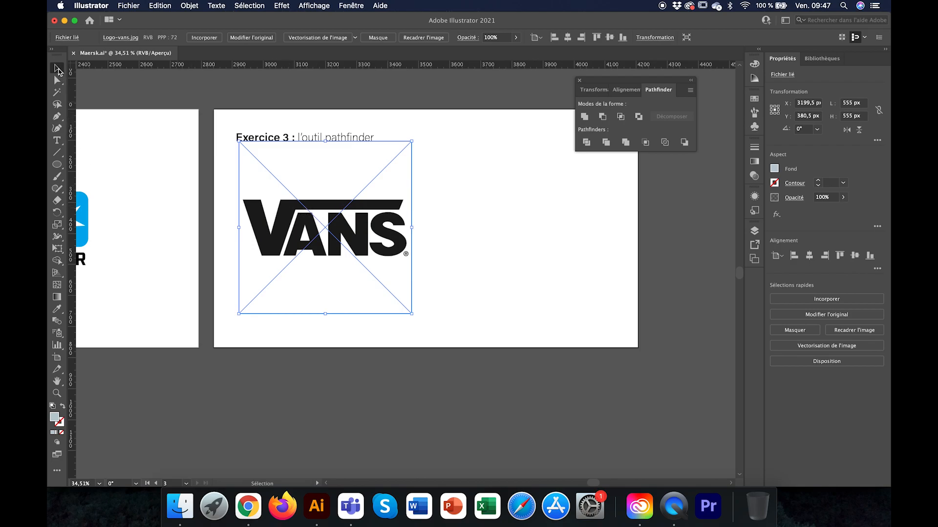
left_click(416, 269)
left_click(405, 172)
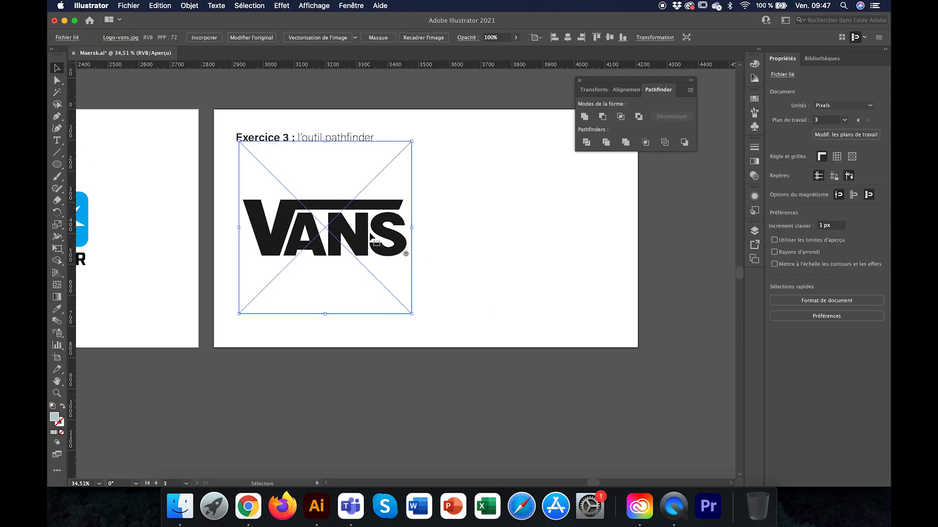
left_click_drag(412, 142, 363, 189)
left_click_drag(313, 270, 328, 249)
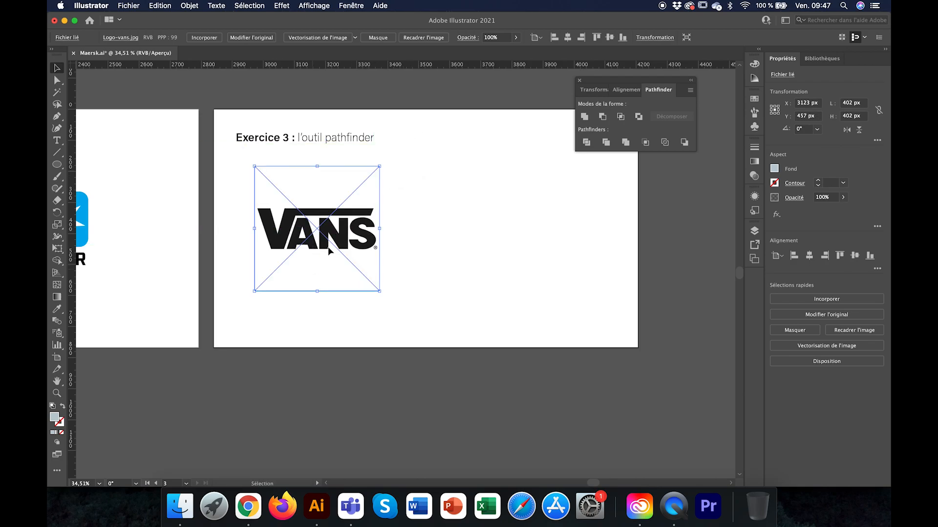
left_click(449, 247)
Add the text VANS beside the logo and enlarge it to about 77 pt.
left_click(57, 141)
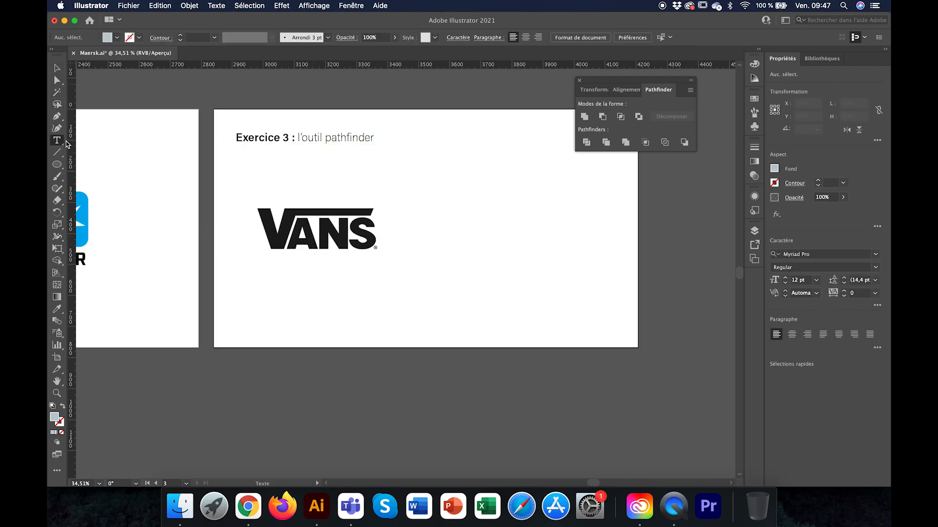
left_click(465, 235)
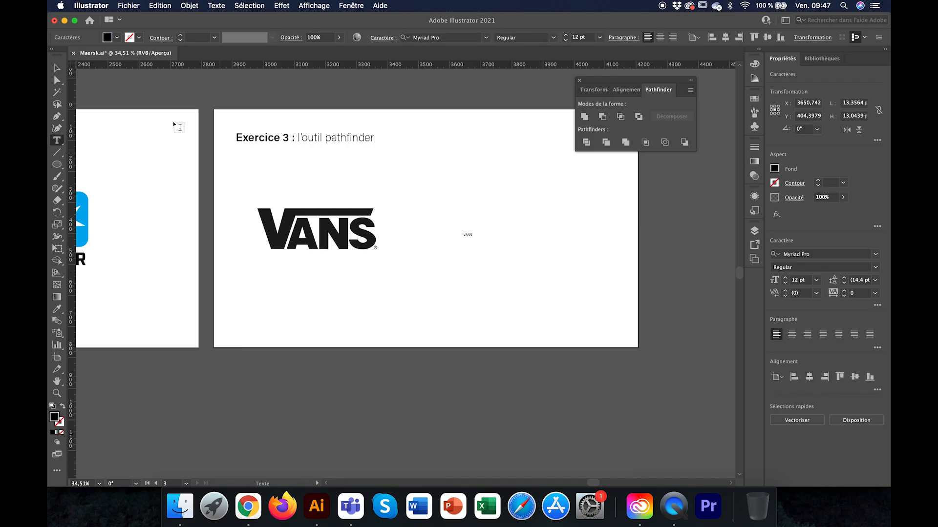
left_click(55, 69)
mouse_move(472, 238)
left_mouse_down()
mouse_move(524, 280)
mouse_move(516, 257)
mouse_move(478, 247)
left_mouse_up()
Set the VANS text in Acumin Pro Black and enlarge it to about 115 pt.
left_click(486, 38)
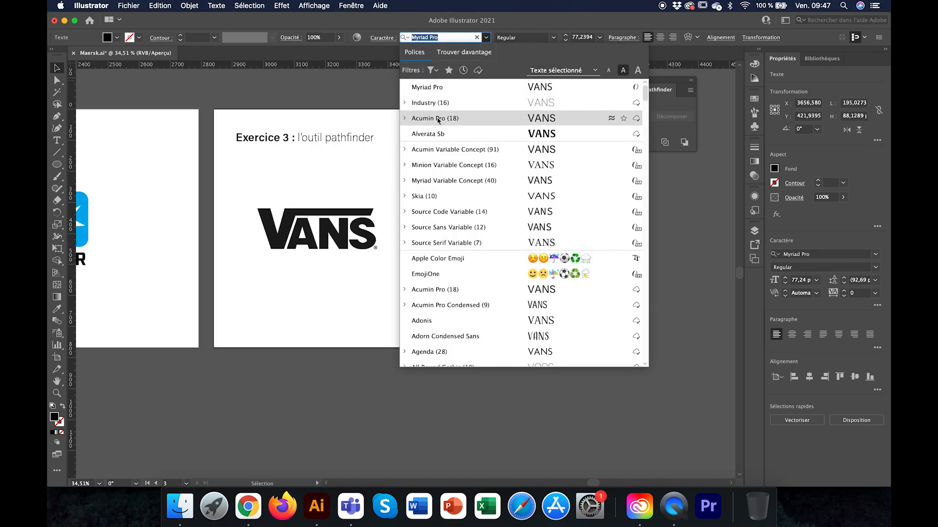
left_click(404, 118)
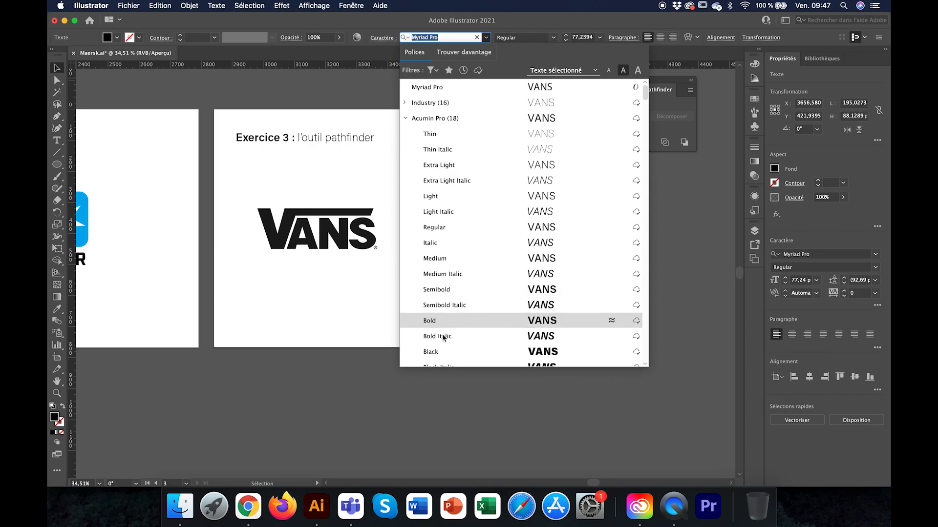
left_click(443, 352)
left_click_drag(506, 228, 536, 214)
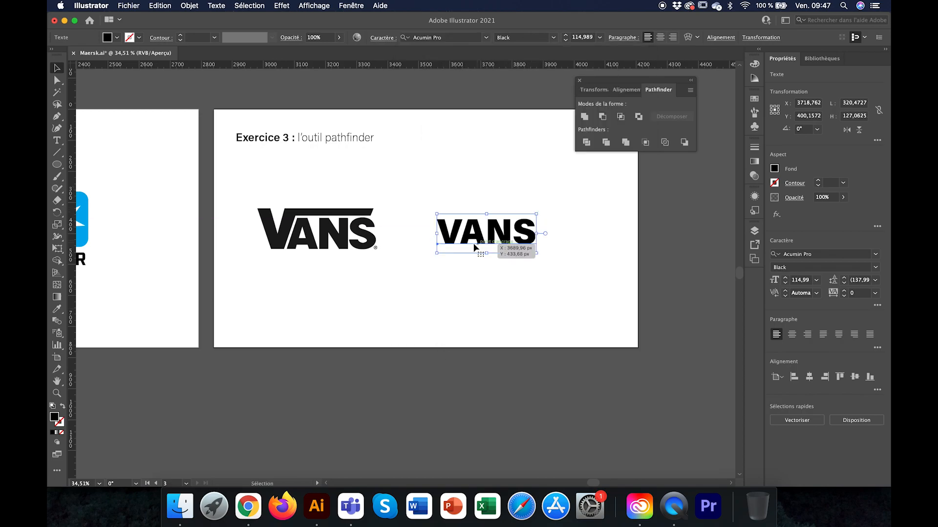
Place three horizontal guides on the logo's top edge, the top of its smaller letters and its baseline.
left_click_drag(428, 67, 440, 250)
left_click_drag(436, 67, 453, 220)
left_click_drag(459, 68, 461, 234)
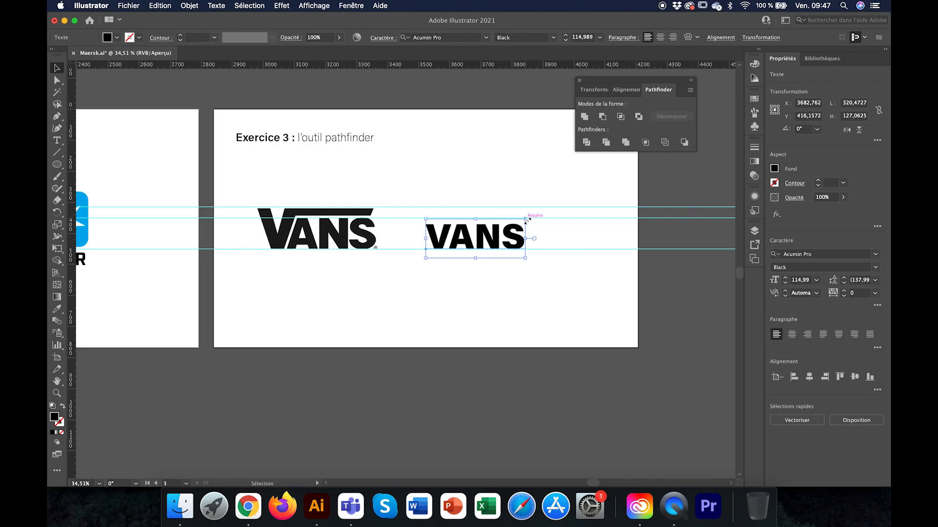
Scale the VANS text to about 143 pt so it fits between the two lower guides, and deselect it.
left_click_drag(524, 219, 544, 212)
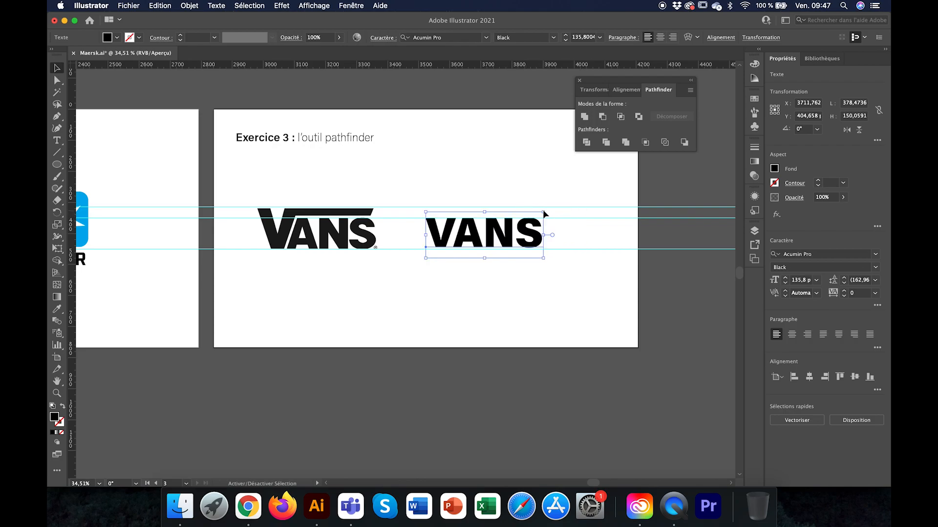
left_click_drag(544, 258, 551, 263)
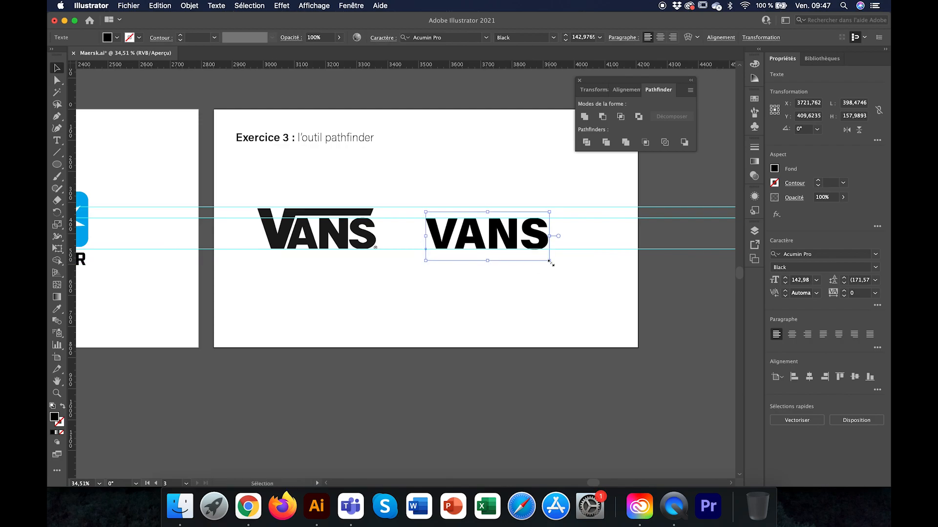
left_click(559, 270)
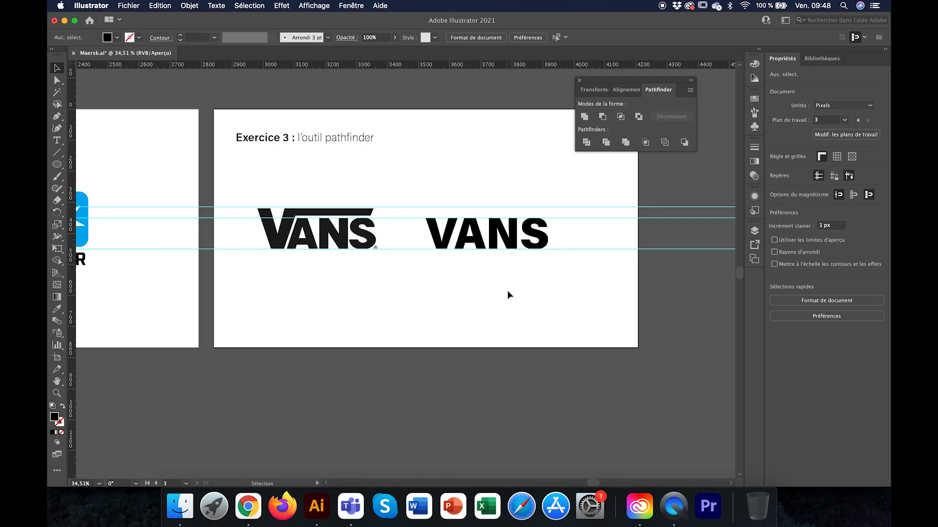
Convert the VANS text to outlines and ungroup it into separate letters.
left_click(508, 243)
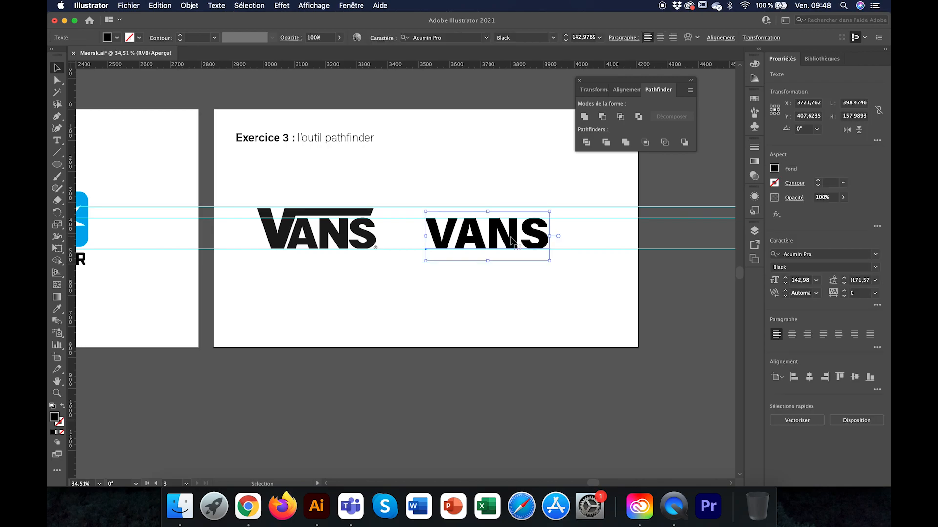
right_click(511, 240)
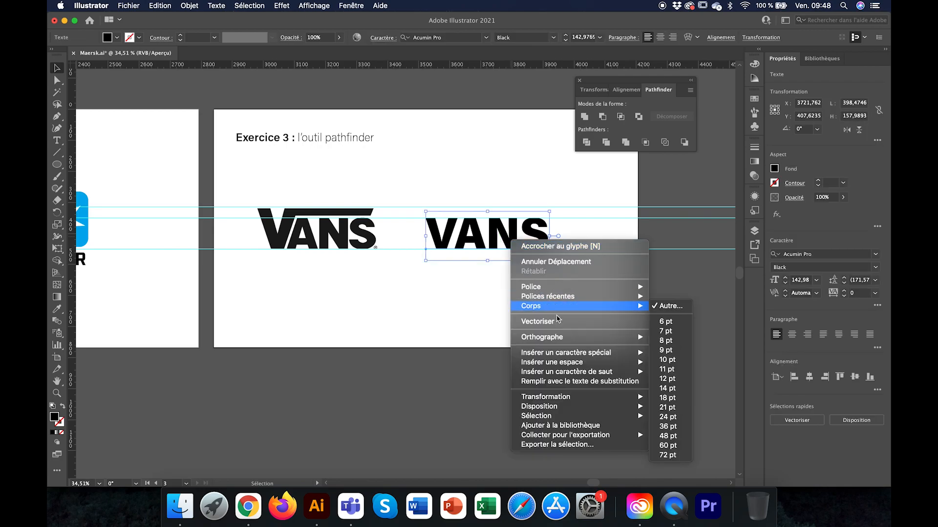
left_click(556, 321)
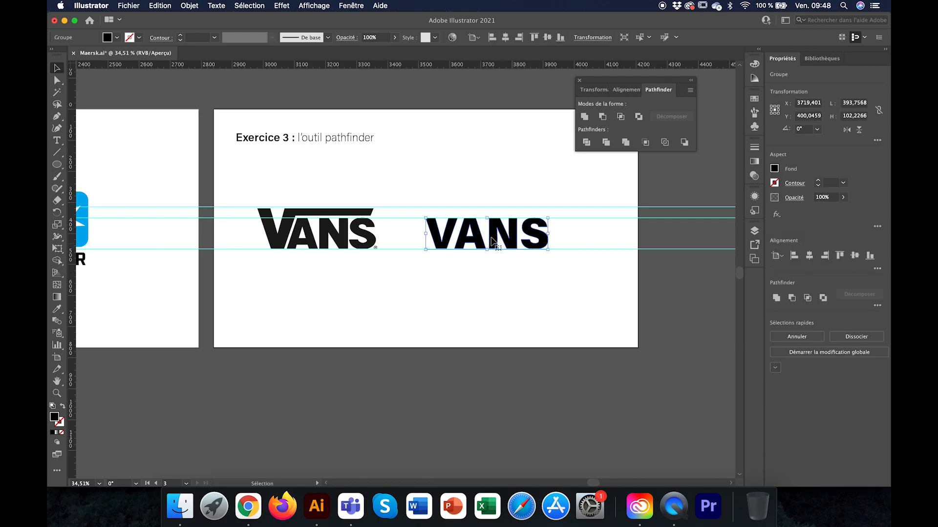
right_click(515, 244)
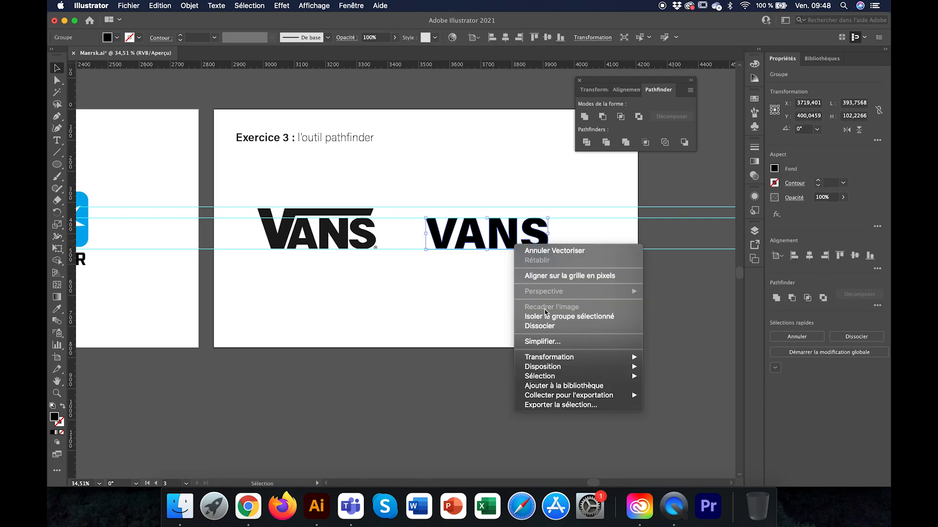
left_click(532, 326)
left_click(481, 308)
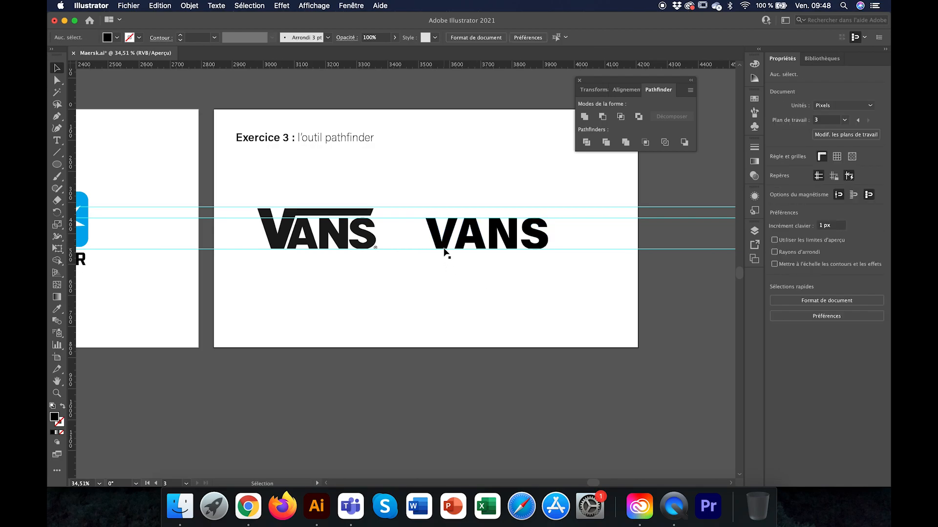
Enlarge the letter V proportionally up to the upper guide, about 132 × 127 px, and deselect it.
left_click(444, 248)
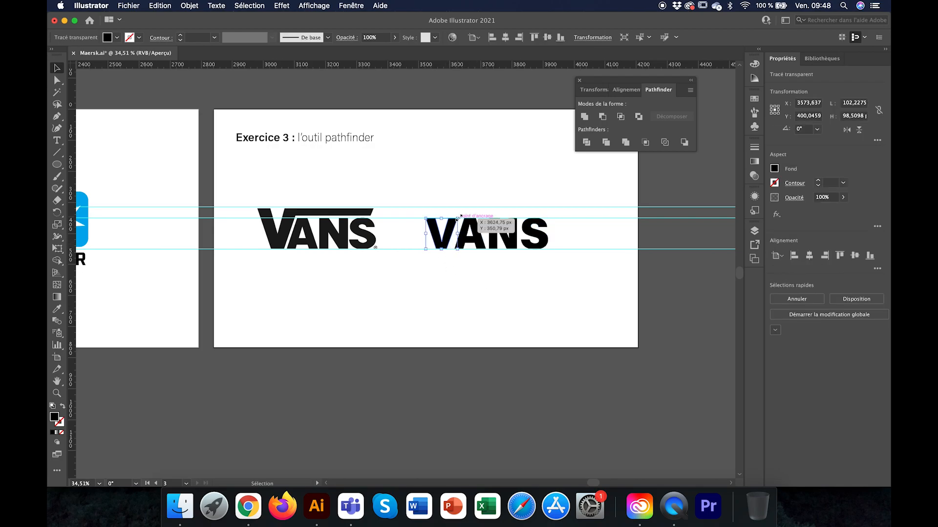
left_click_drag(460, 216, 425, 207)
scroll(410, 211, "up", 3)
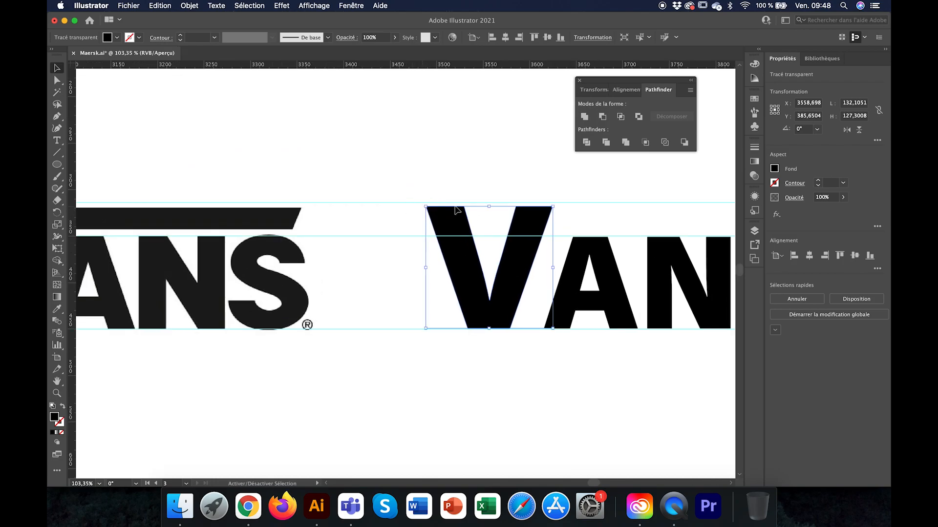
left_click(581, 232)
scroll(576, 239, "down", 3)
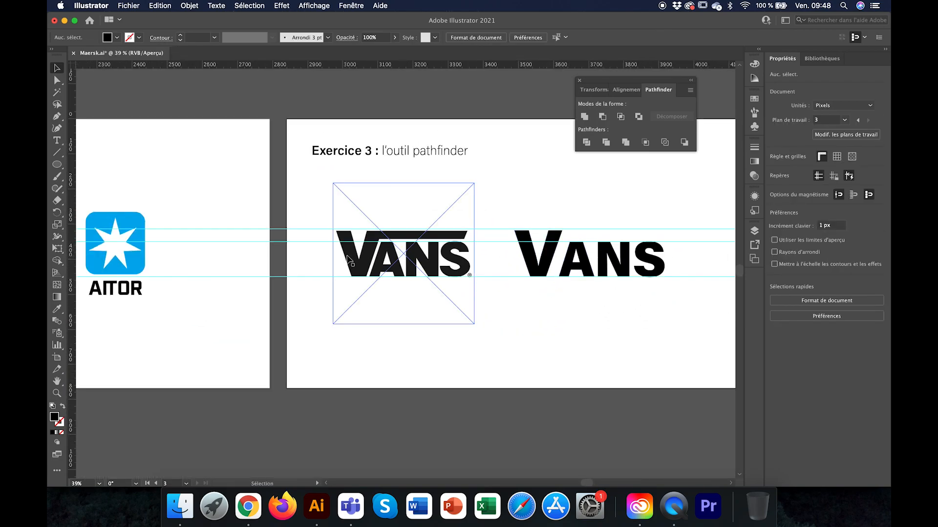
Tighten the spacing between the outlined VANS letters to match the reference logo.
left_click_drag(542, 272, 544, 274)
left_click_drag(618, 261, 616, 261)
left_click(653, 261)
key("Left")
key("Left")
key("Left")
key("Left")
key("Left")
key("Left")
key("Left")
key("Left")
key("Left")
key("Left")
key("Left")
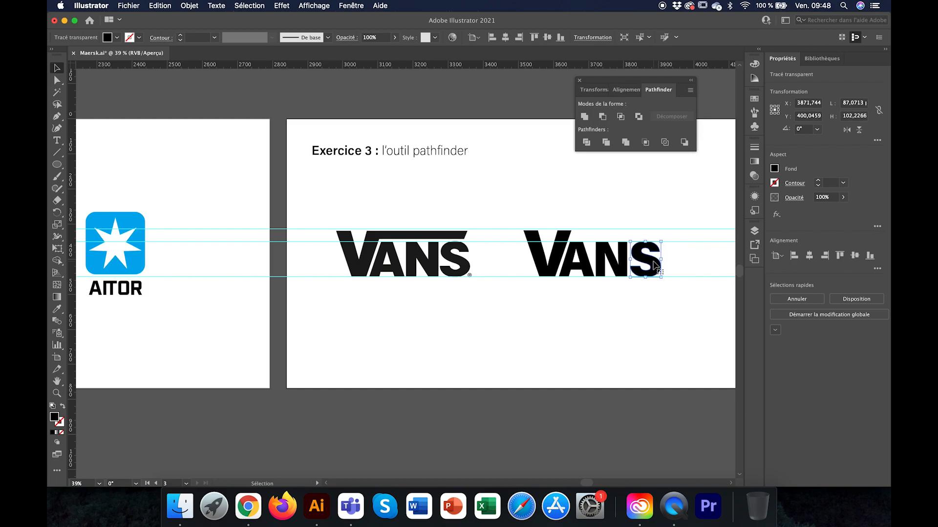
left_click(626, 307)
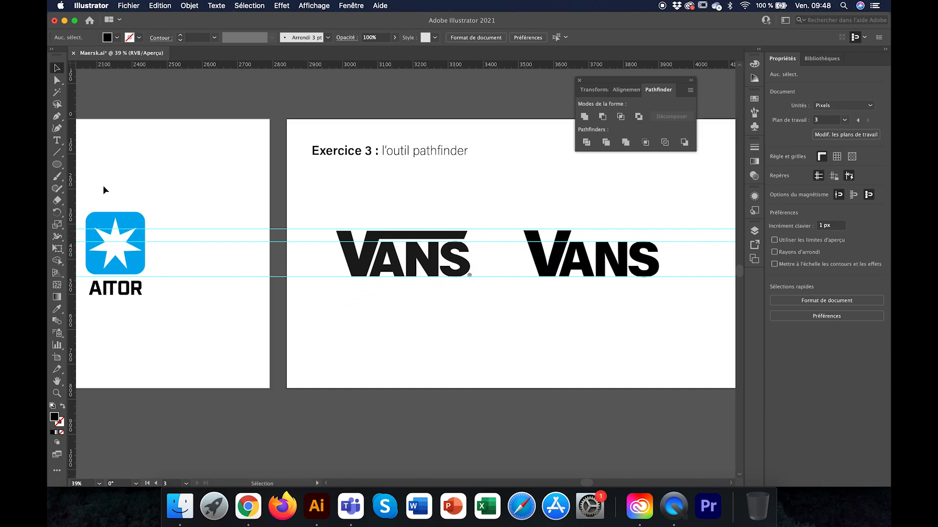
Draw a black rectangle about 262 × 23 px from the V's upper-right arm across the tops of the other letters.
left_click_drag(62, 169, 113, 163)
scroll(574, 223, "up", 5, "alt")
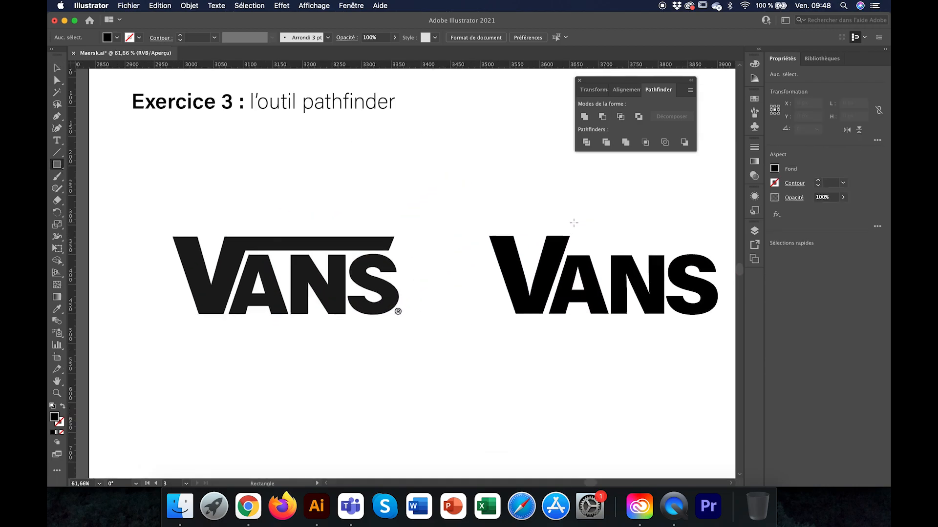
scroll(574, 222, "right", 3)
scroll(573, 222, "down", 1)
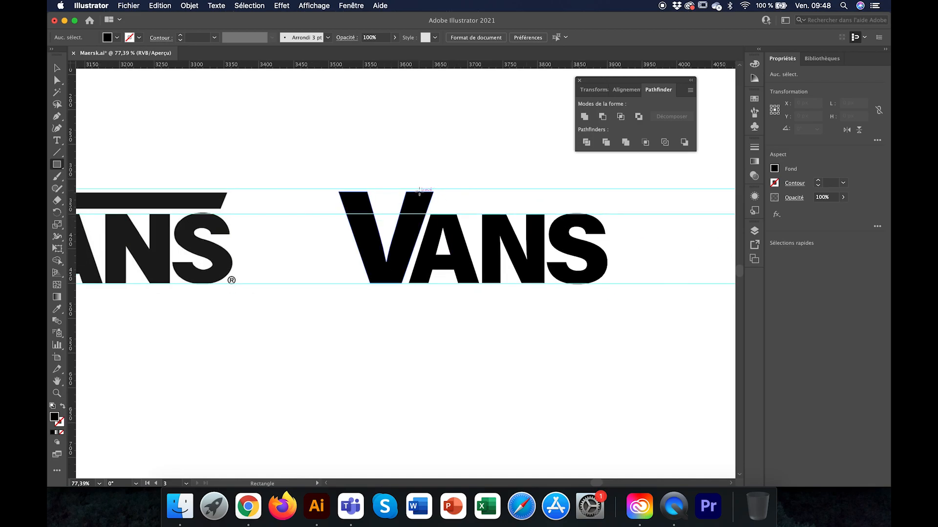
left_click_drag(419, 192, 601, 207)
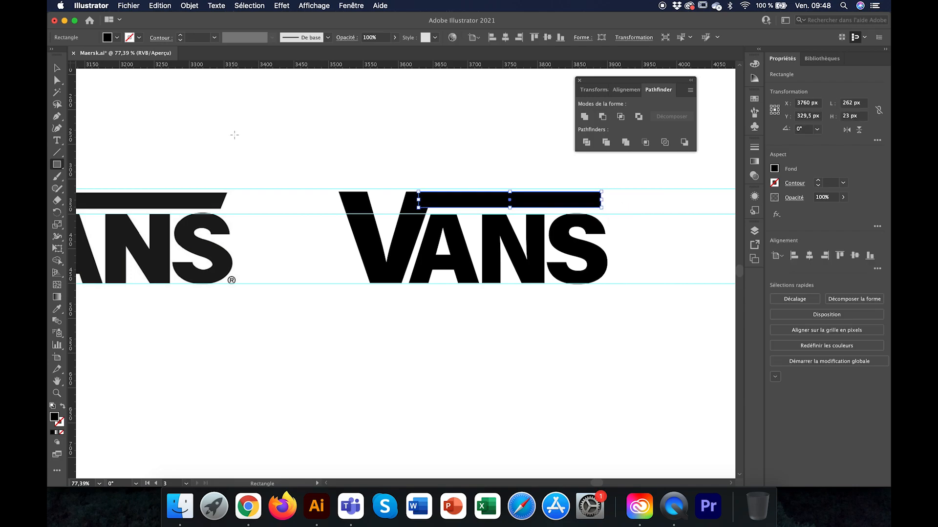
Unite the black bar with the letter V into one shape using Pathfinder and deselect it.
left_click(57, 67)
left_click(455, 423)
left_click(488, 204)
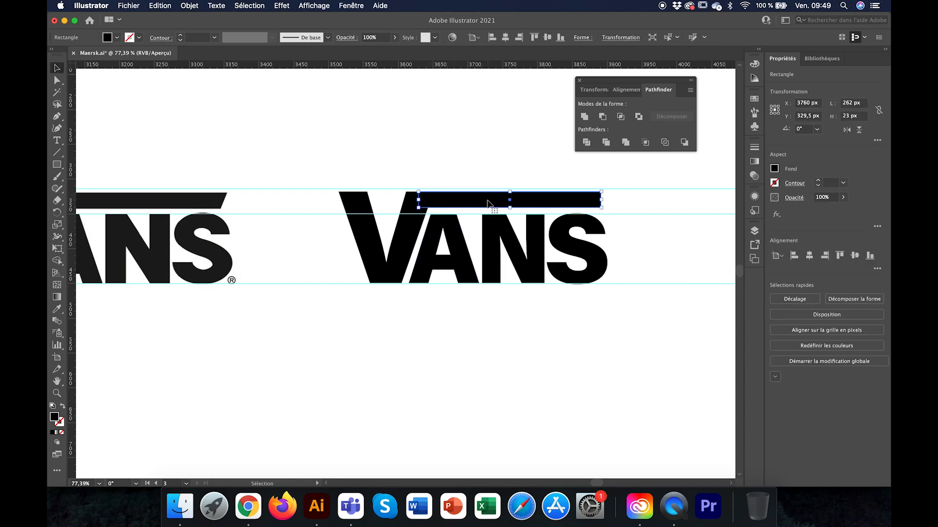
left_click(391, 279, "shift")
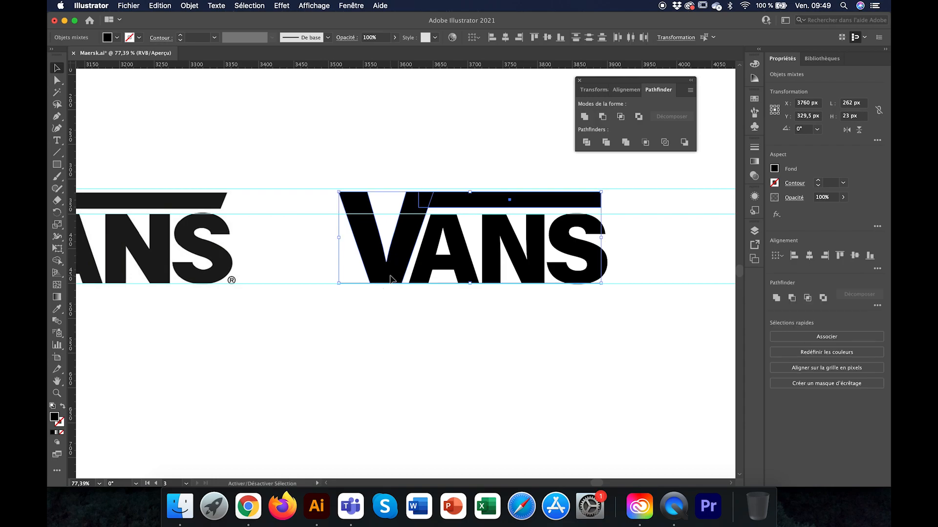
left_click(585, 117)
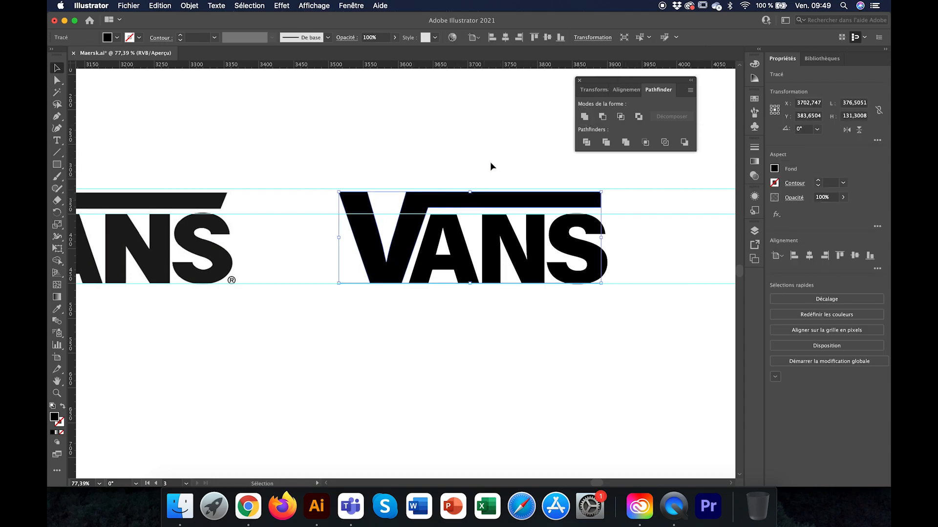
left_click(451, 146)
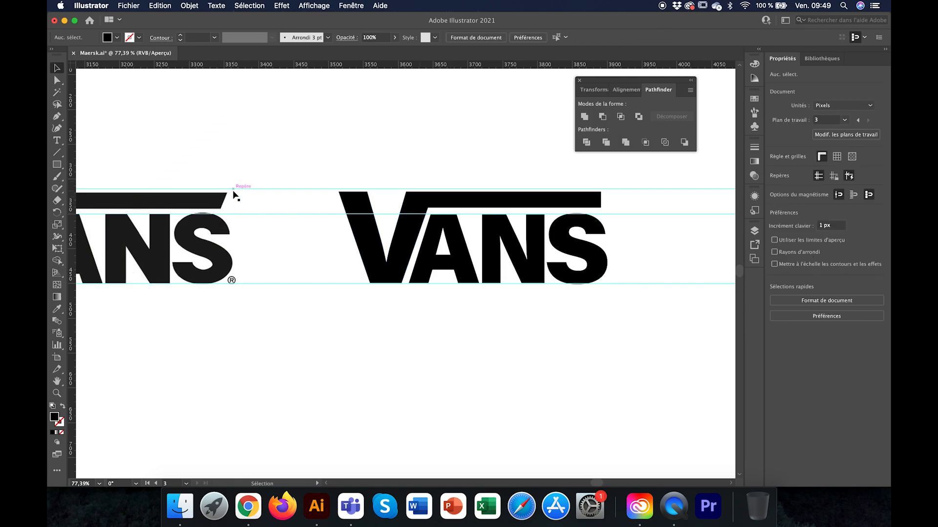
Slant the bar's right end by moving its lower-right anchor point about 10 px to the left.
left_click(56, 83)
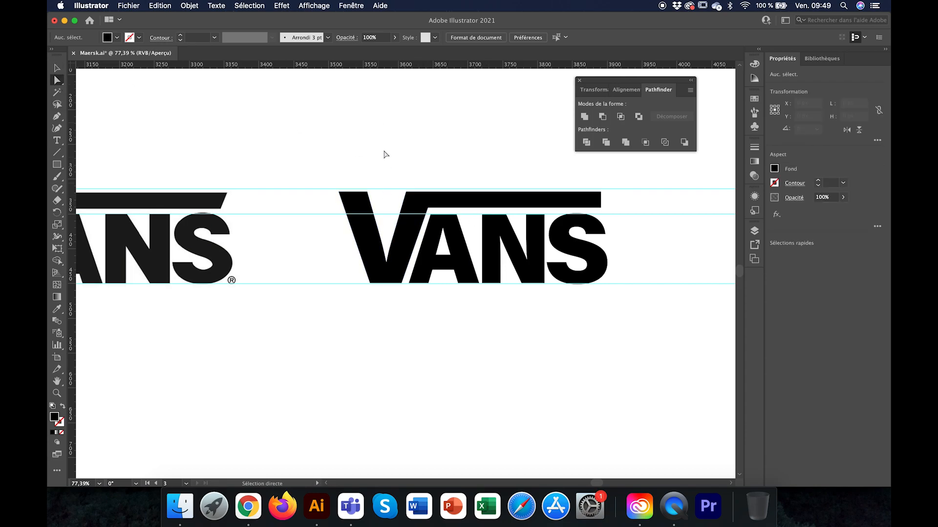
left_click(593, 200)
left_click(601, 208)
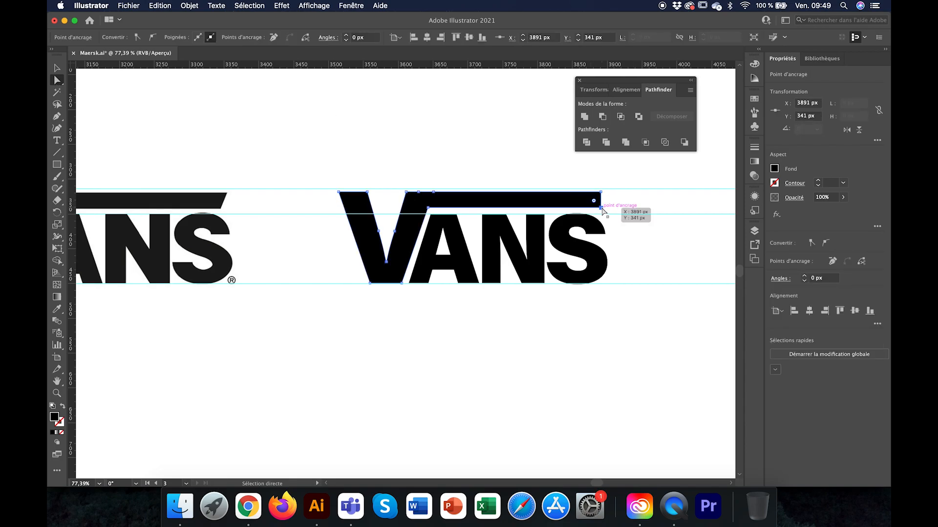
key("Left")
key("Left")
key("Left")
key("Left")
key("Left")
key("Left")
key("Left")
key("Left")
key("Left")
key("Left")
left_click(643, 189)
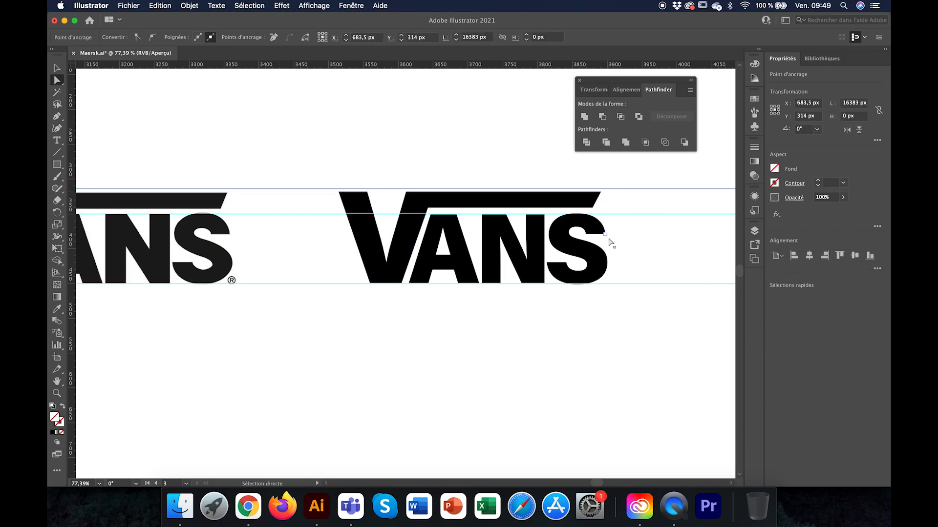
Delete both Vans logos and the three horizontal guides from the Exercice 3 artboard.
scroll(608, 241, "down", 3)
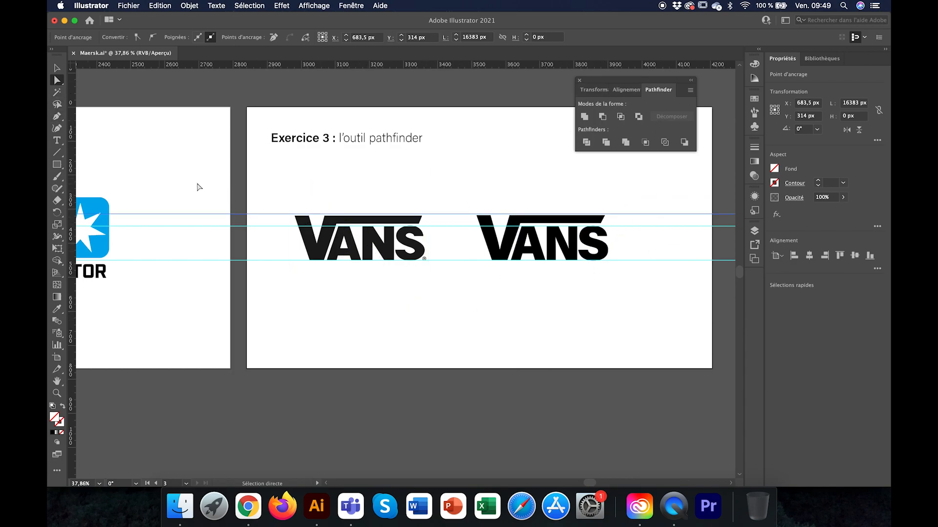
left_click(58, 68)
left_click_drag(289, 193, 646, 314)
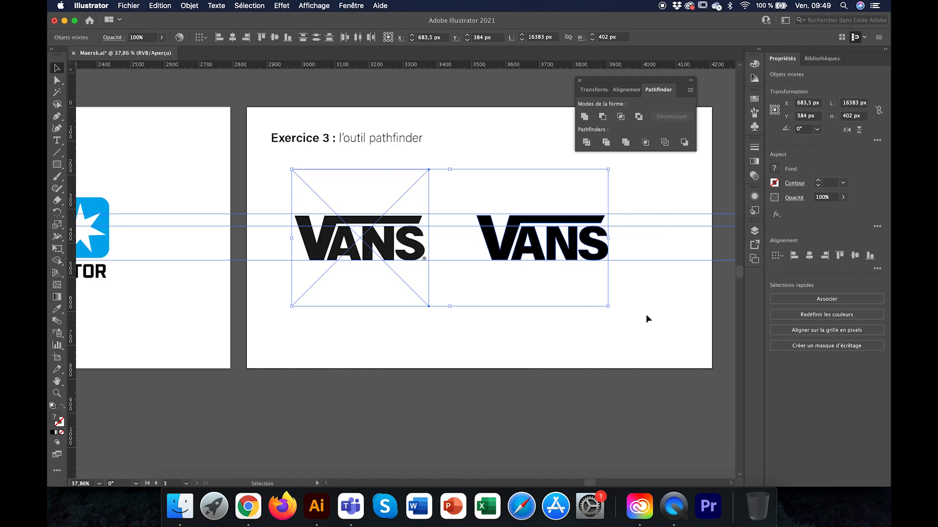
key("Delete")
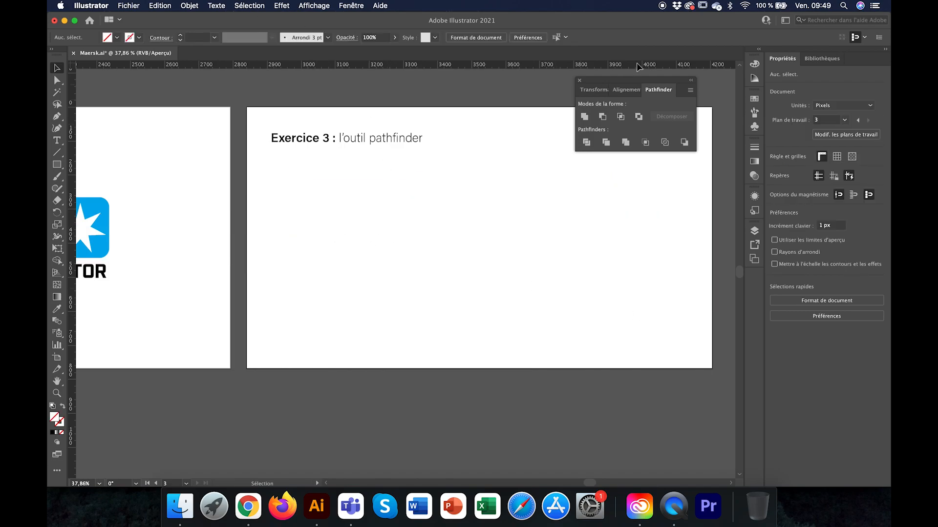
Import logo-Gucci.png from the Biblio logos folder as a linked image and place it on the Exercice 3 artboard.
left_click(129, 6)
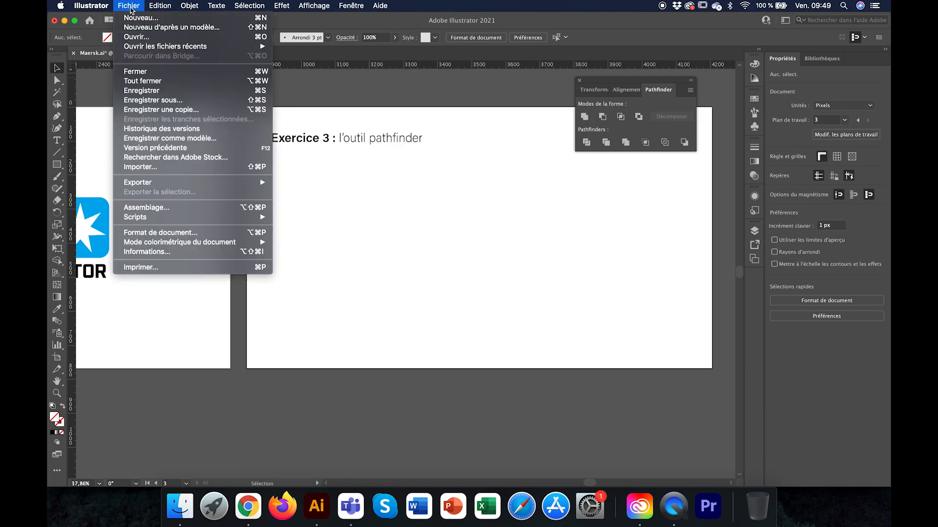
mouse_move(183, 183)
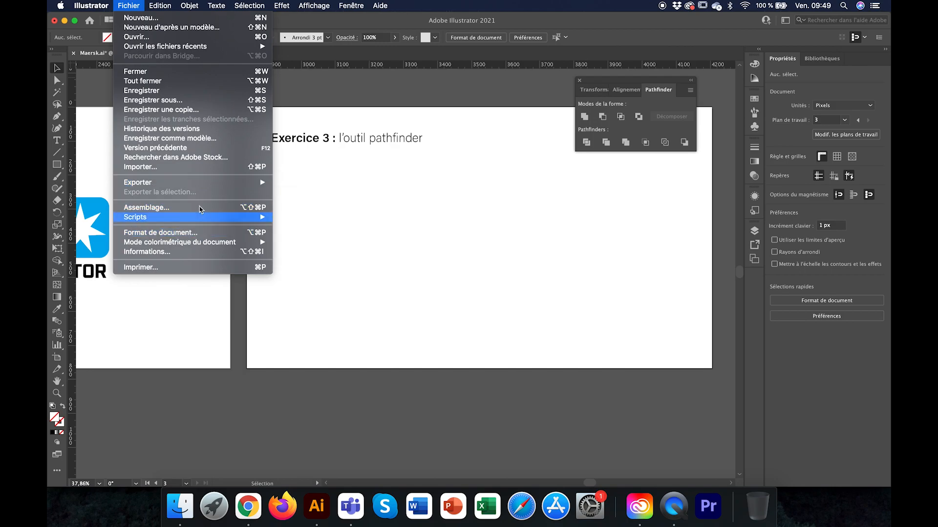
left_click(189, 168)
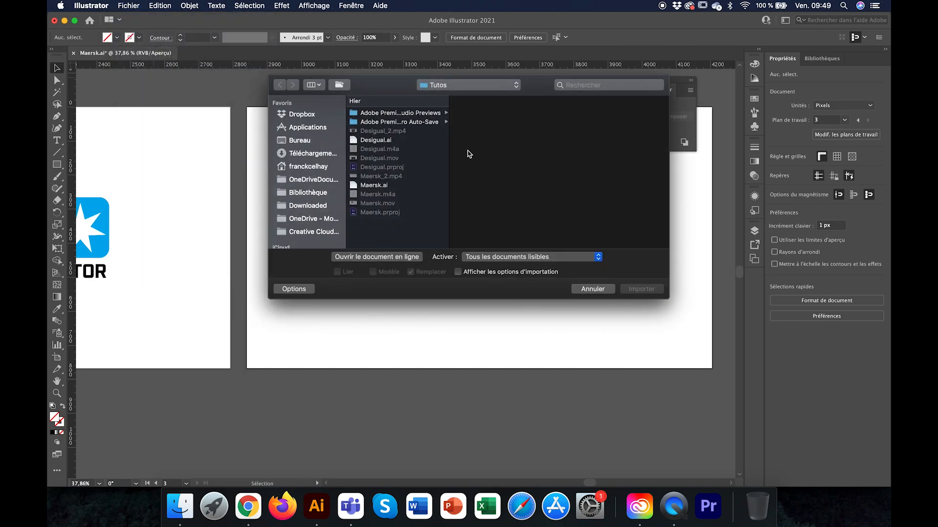
left_click(321, 183)
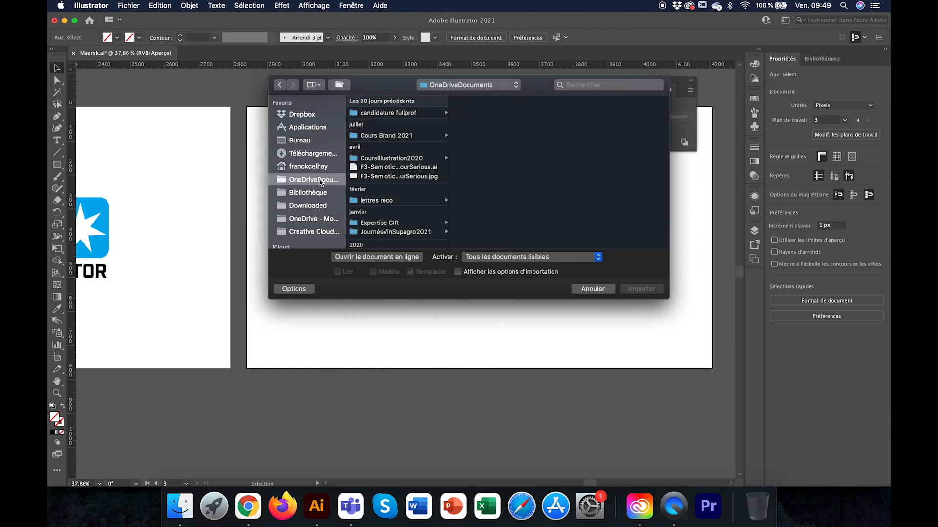
scroll(395, 217, "down", 10)
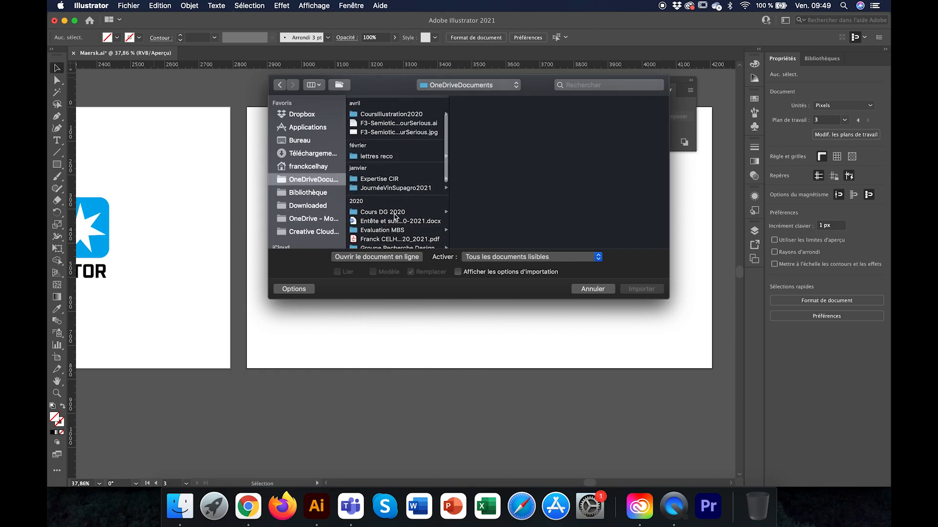
scroll(396, 217, "down", 2)
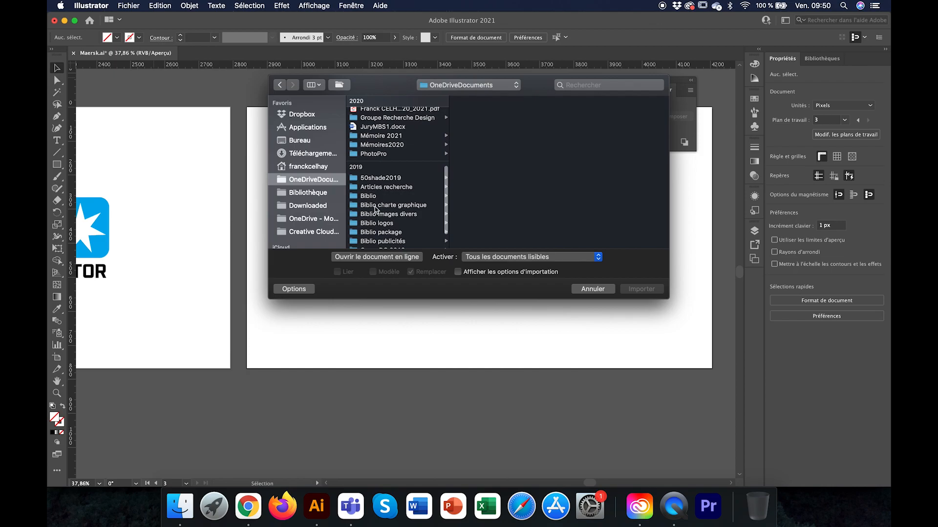
left_click(376, 223)
left_click(587, 85)
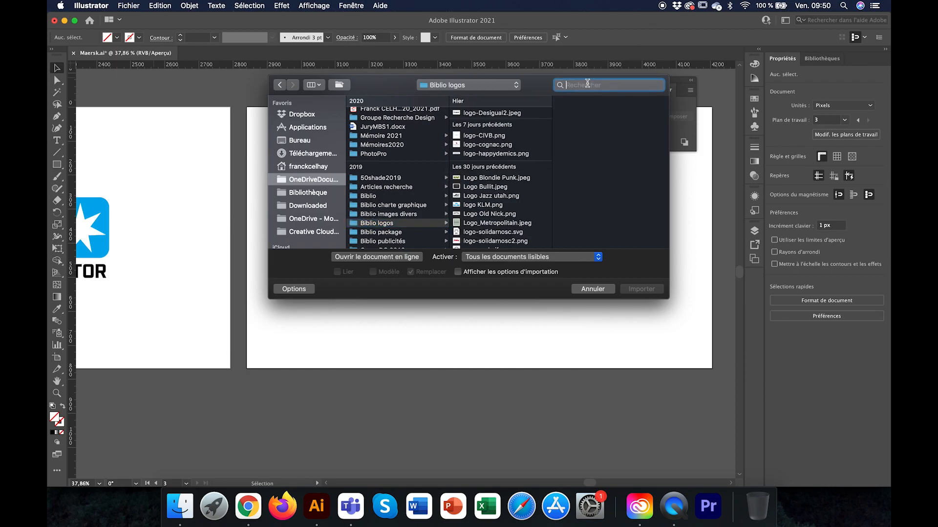
type("gu")
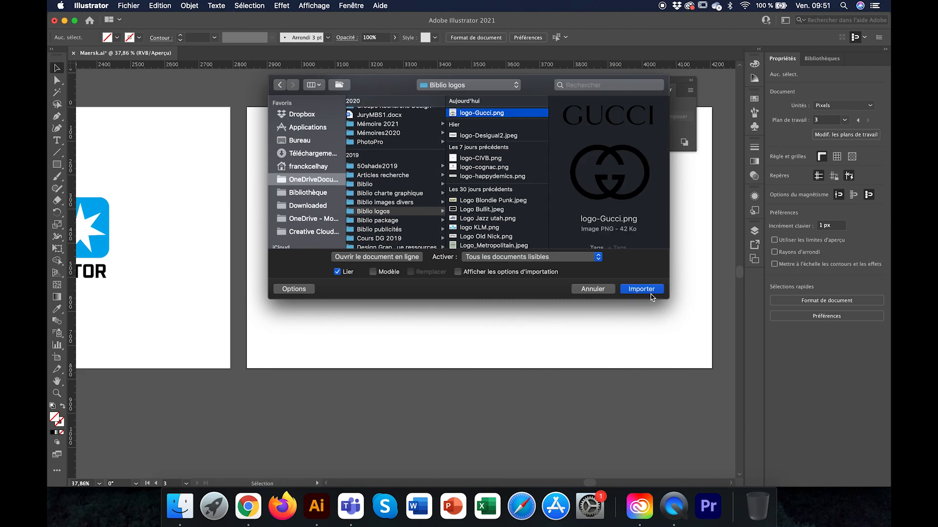
left_click(650, 293)
left_click(344, 201)
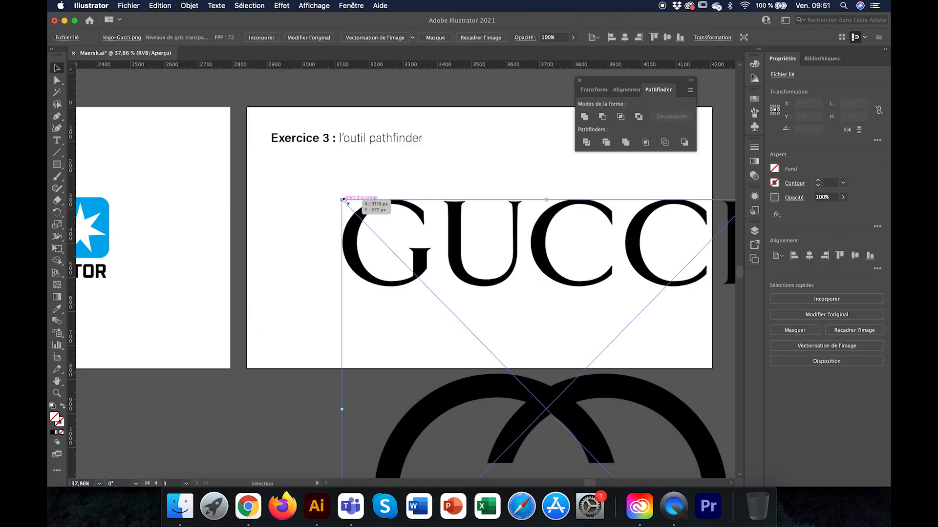
Scale the Gucci image down to about 223 × 228 px, position it in the artboard's left part, and deselect it.
scroll(361, 235, "down", 5)
left_click_drag(476, 223, 383, 299)
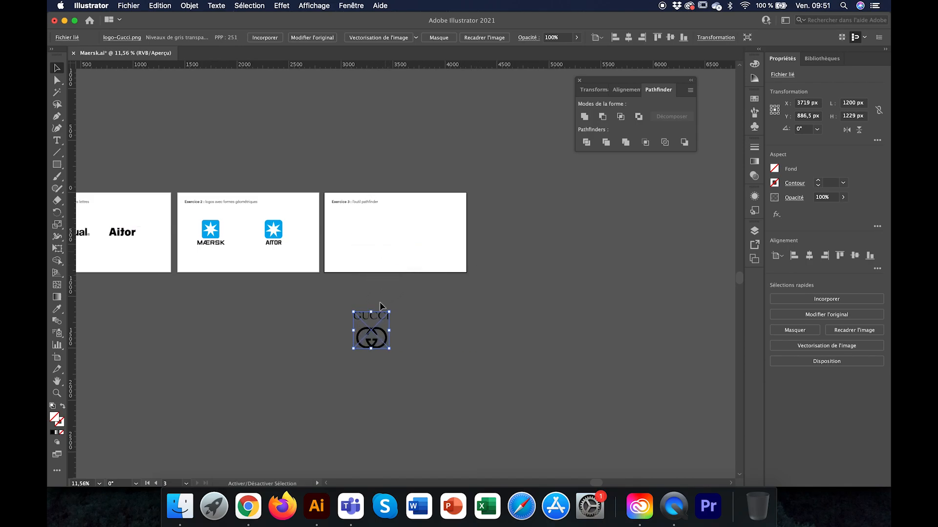
left_click_drag(373, 332, 363, 238)
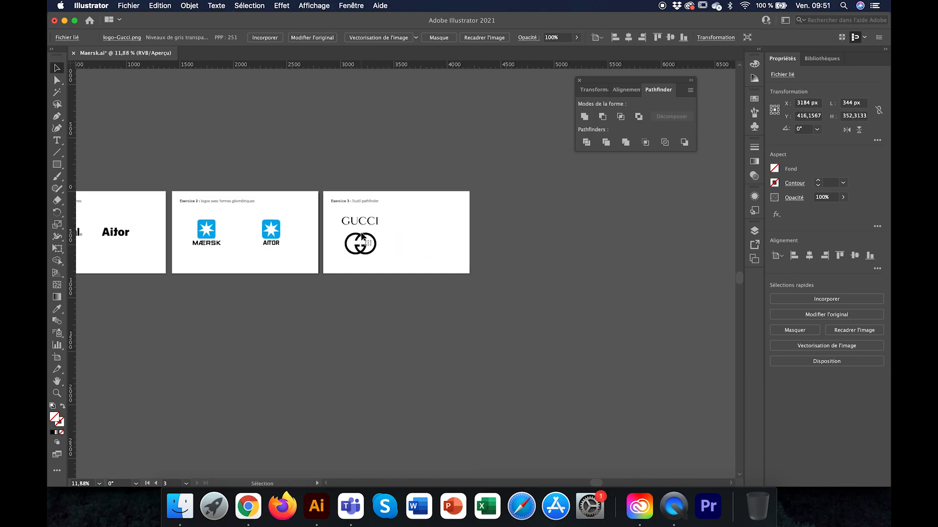
scroll(362, 238, "up", 5)
left_click_drag(412, 184, 377, 229)
left_click_drag(341, 266, 357, 234)
left_click_drag(358, 236, 358, 236)
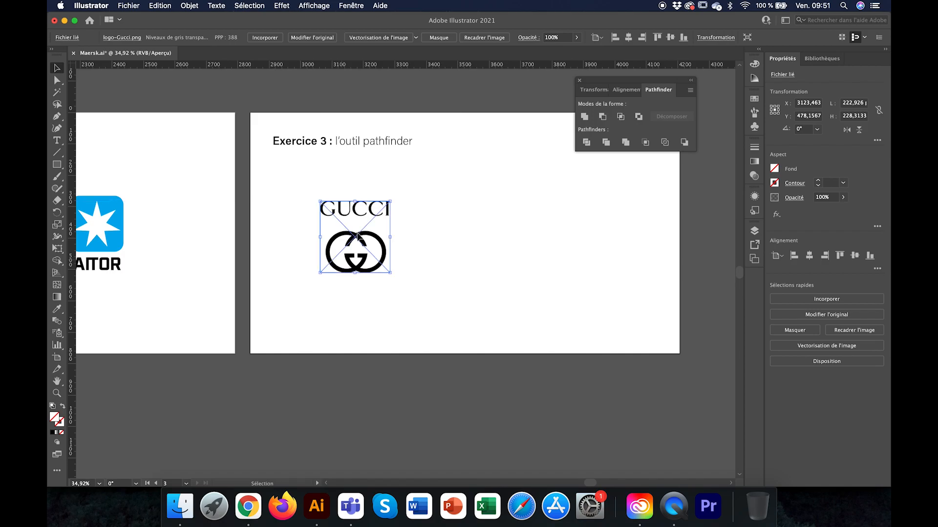
left_click(413, 209)
Add horizontal guides along the upper and lower edges of the interlocking GG emblem, the lower one at 510 px.
scroll(354, 207, "up", 5)
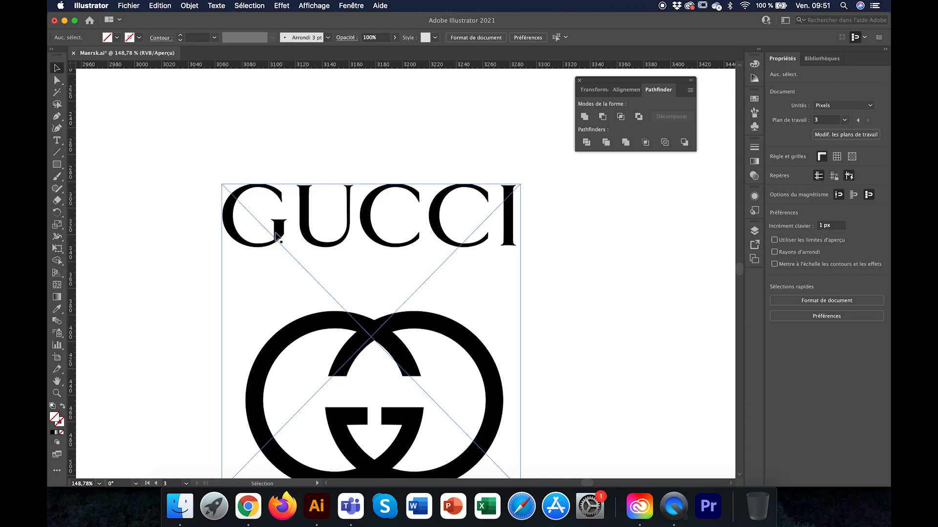
scroll(504, 209, "down", 3)
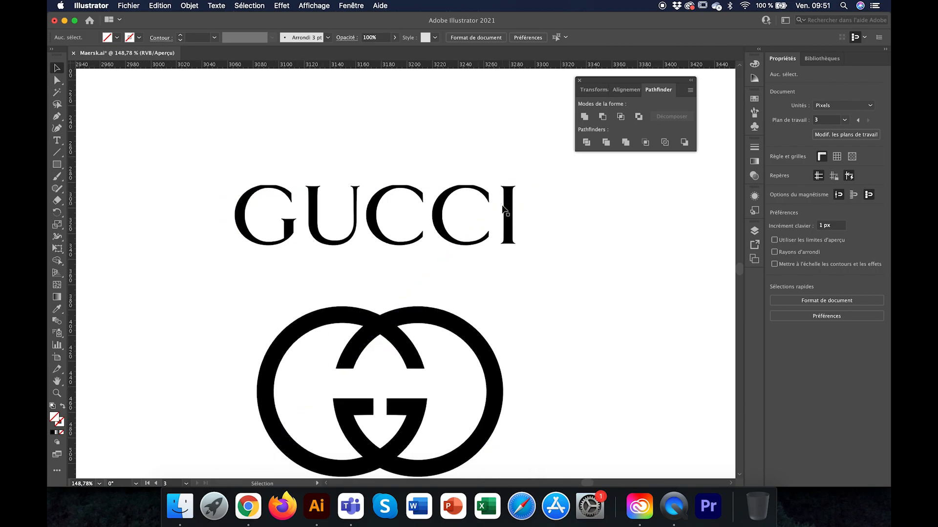
scroll(504, 209, "down", 3)
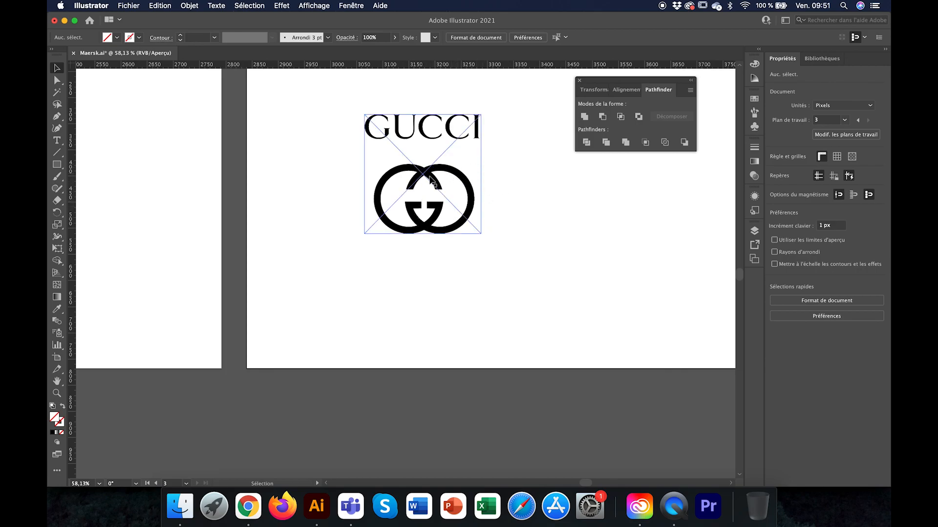
scroll(559, 214, "up", 2)
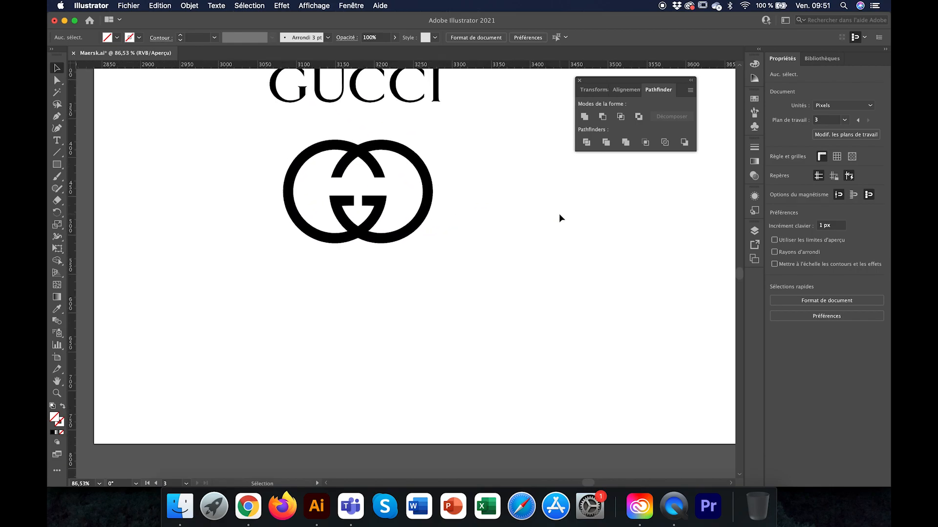
scroll(558, 213, "right", 3)
left_click_drag(464, 65, 467, 134)
left_click_drag(487, 64, 497, 239)
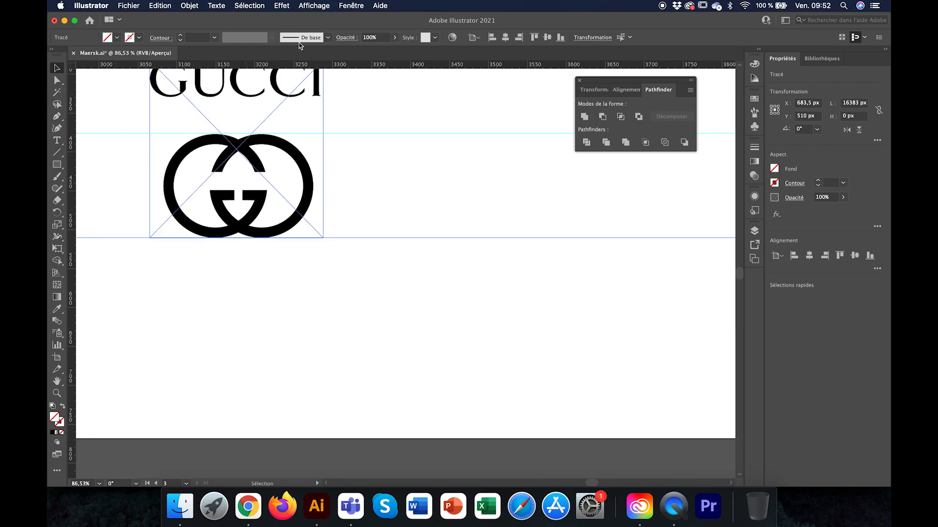
Choose the Ellipse tool with a magenta fill and set the opacity to 51%.
left_click(56, 165)
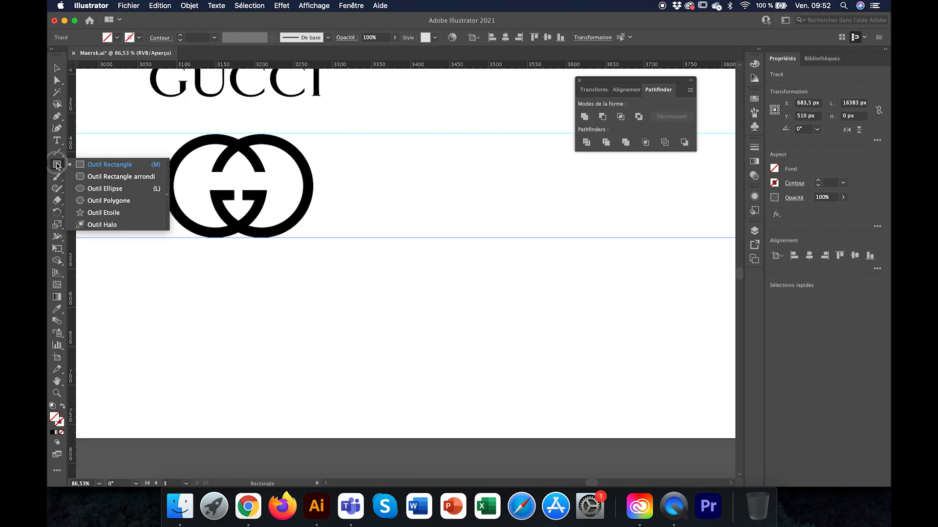
left_click(105, 189)
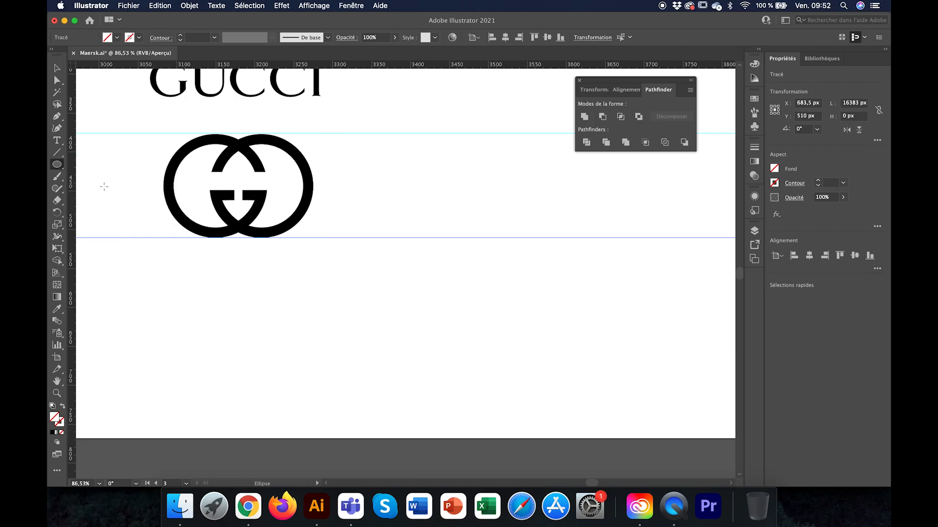
left_click(118, 37)
left_click(119, 55)
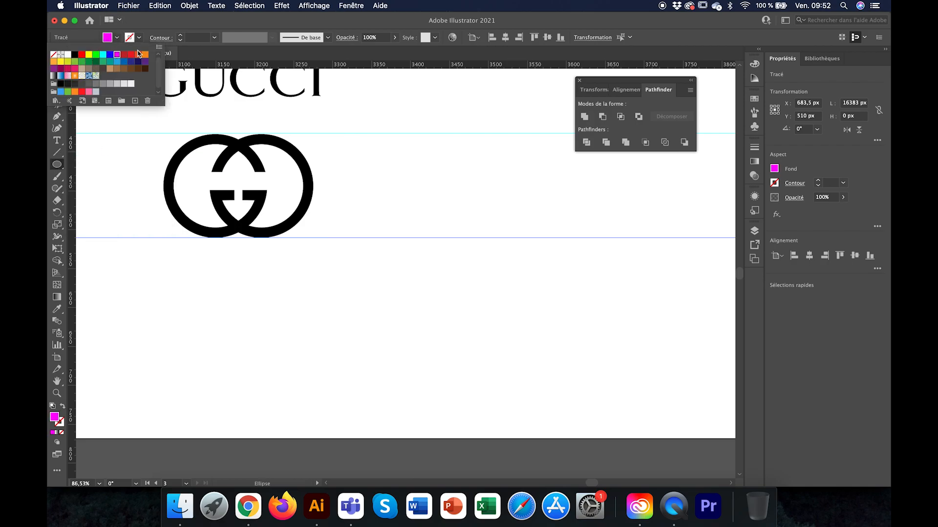
left_click(396, 38)
left_click_drag(394, 50, 375, 51)
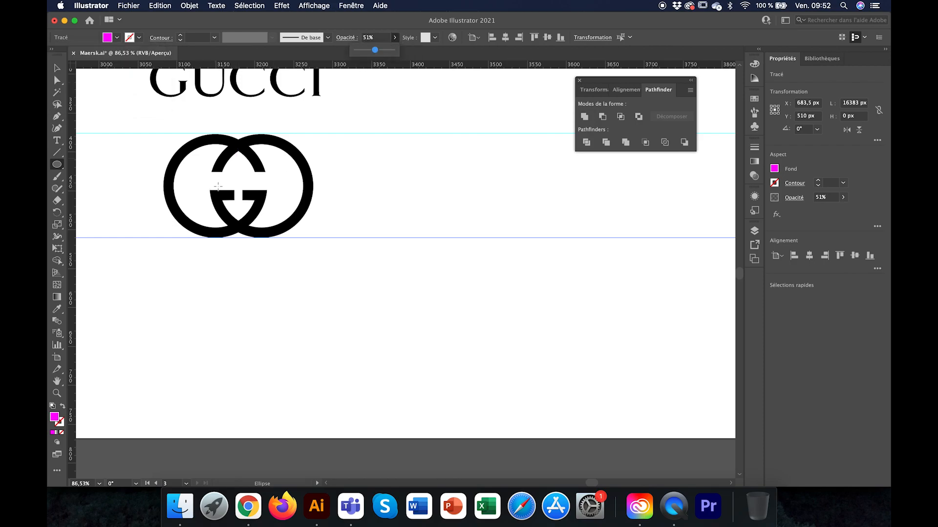
Draw a circle over the emblem's left G and fit it between the two guides at about 134 px in diameter.
left_click_drag(213, 185, 267, 236)
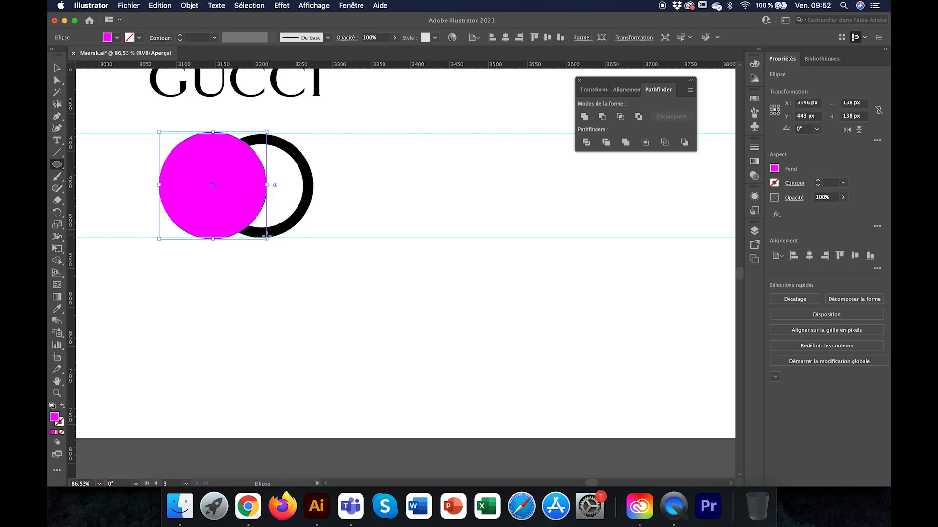
key("Down")
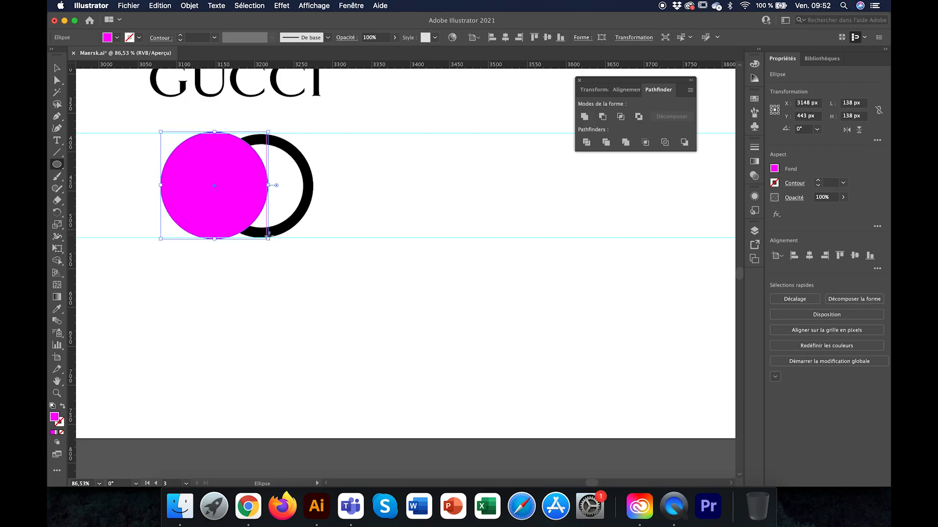
left_click_drag(267, 240, 267, 237)
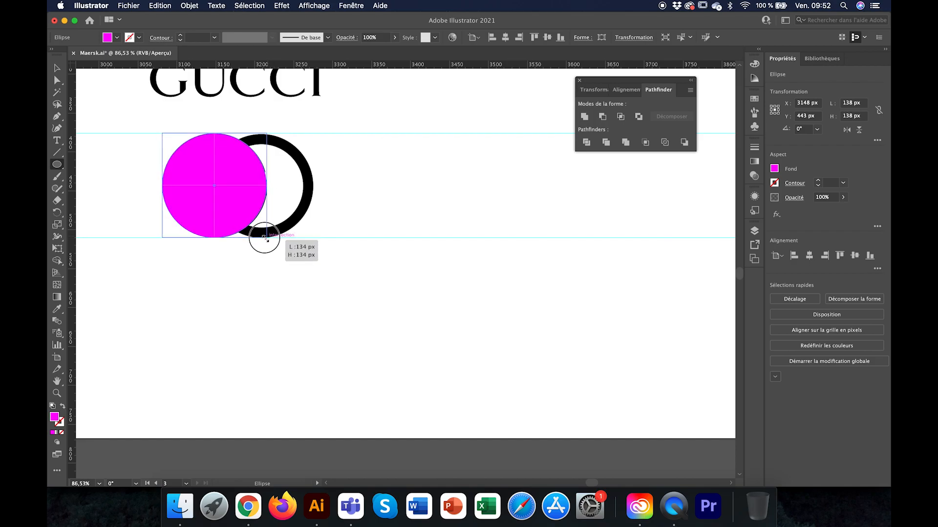
Lower the magenta circle's opacity to 48% and nudge it rightward to X 3150 px, over the left G.
left_click(394, 37)
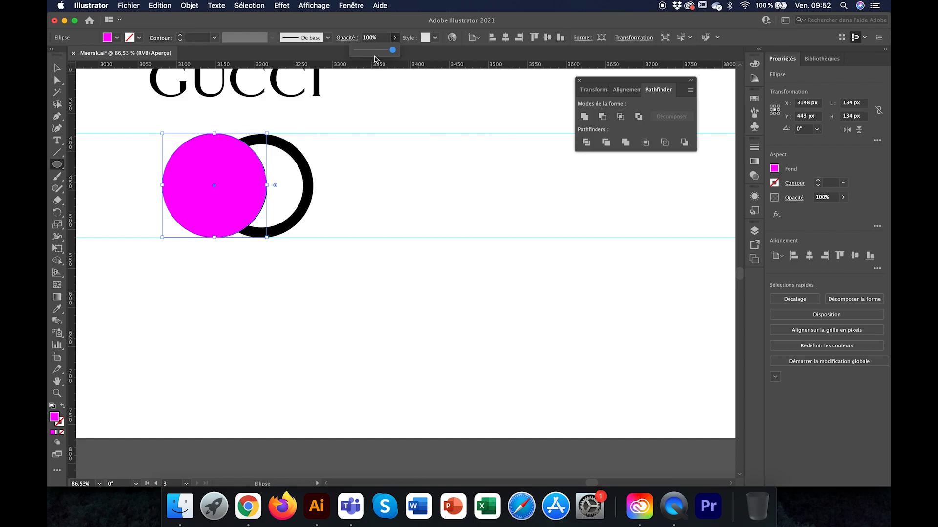
left_click_drag(377, 58, 374, 51)
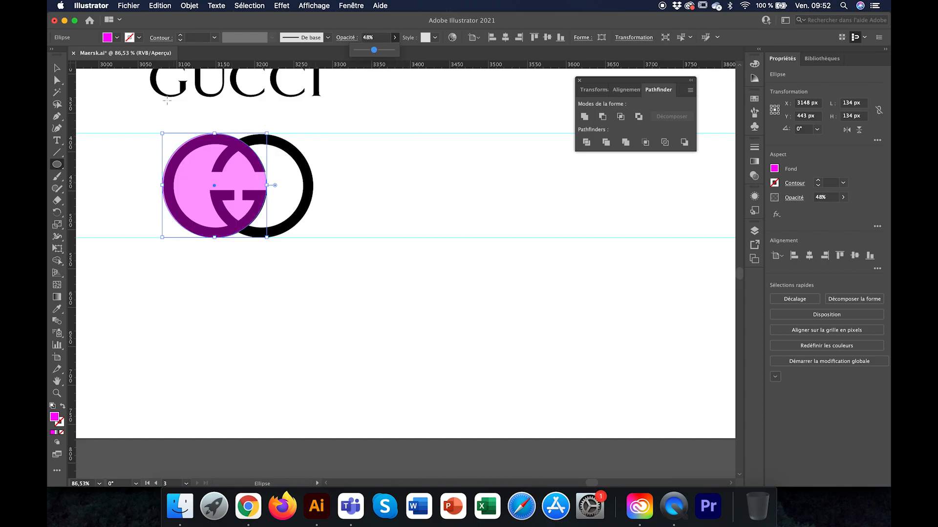
left_click(57, 68)
key("Right")
key("Right")
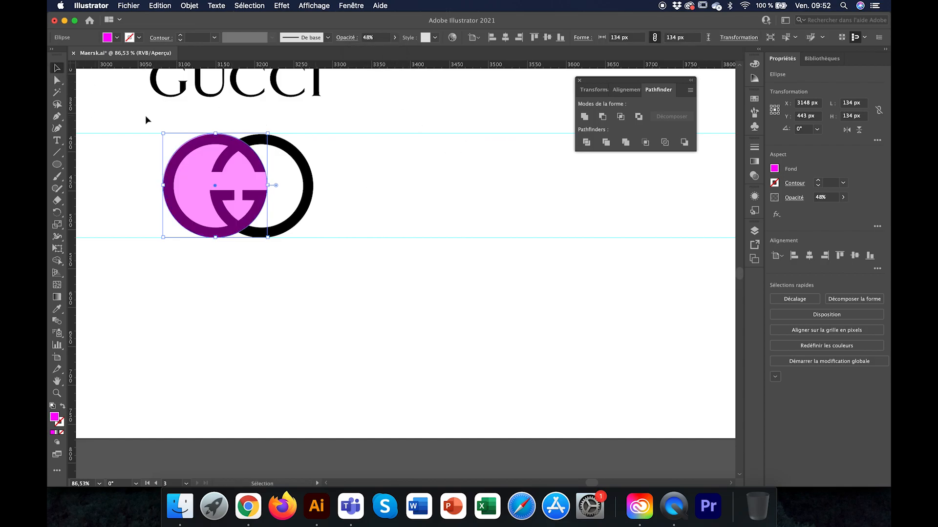
key("Right")
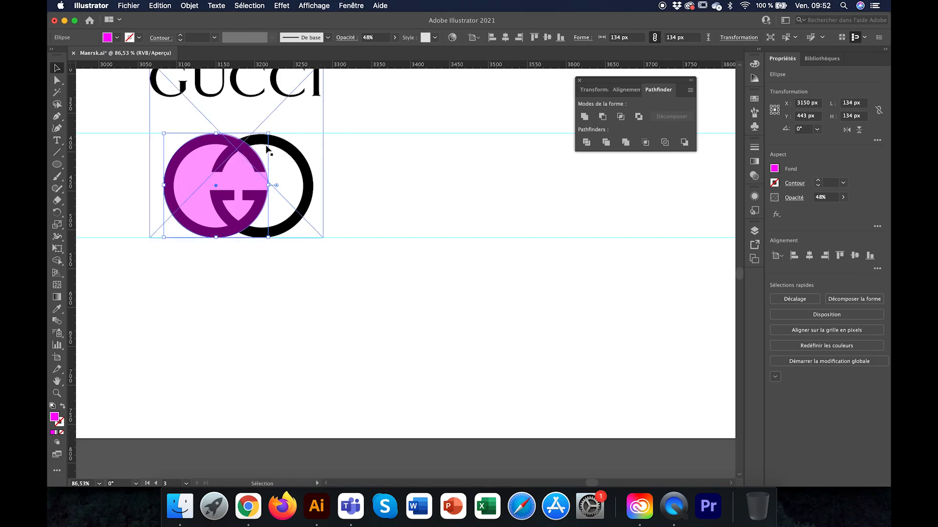
Scale the circle down to 133 px to match the left G's outer edge, and paste a copy directly in front.
scroll(267, 149, "up", 3)
scroll(266, 149, "up", 1)
left_click_drag(270, 124, 269, 124)
scroll(245, 197, "down", 1)
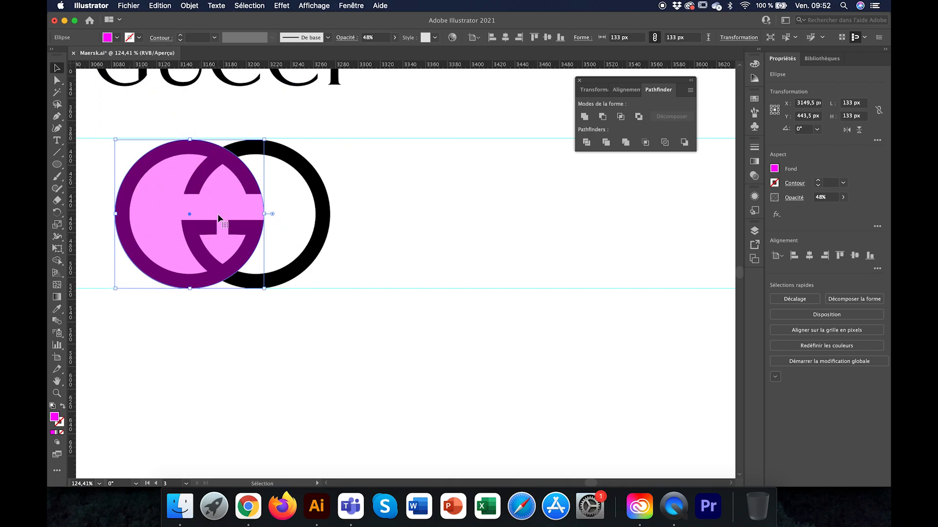
key("super+c")
key("super+f")
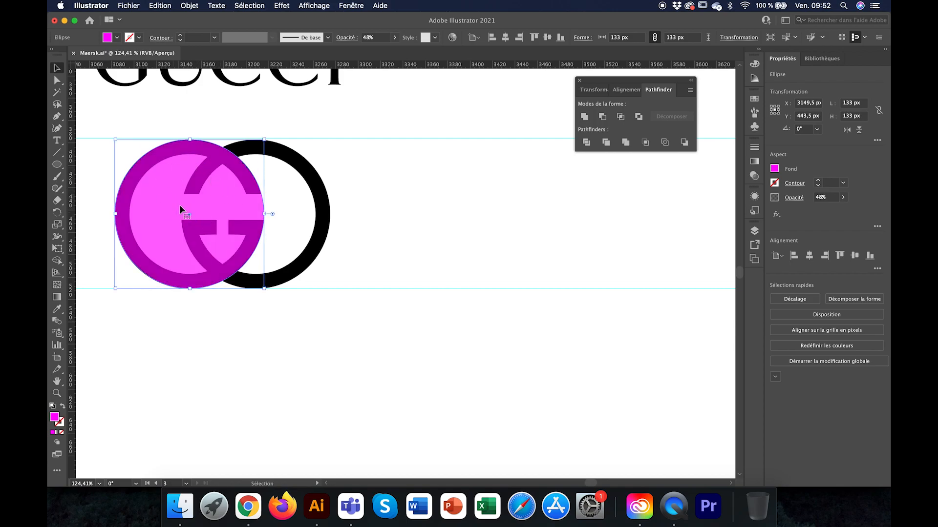
Try moving the copied circle over the right G, and undo the move.
left_click_drag(215, 202, 276, 191)
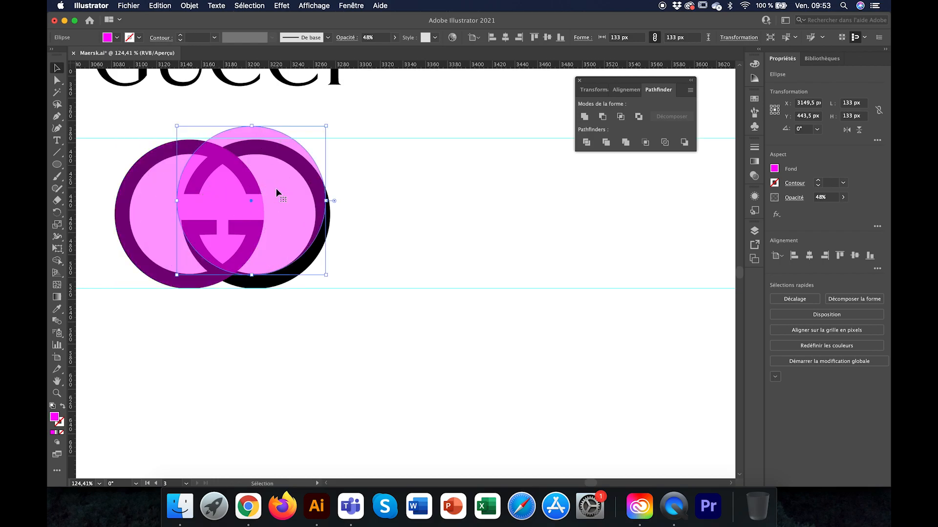
key("a")
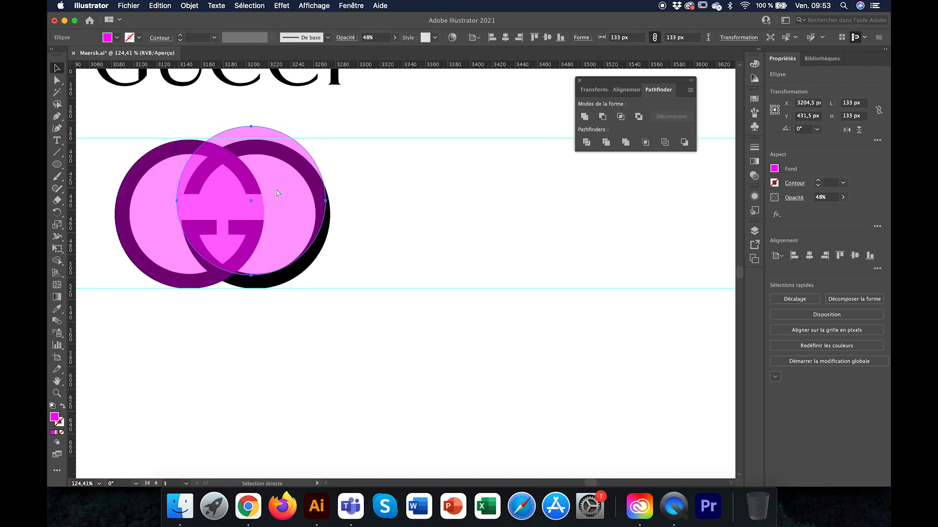
key("super+z")
Scale the front circle about its centre to 107 px along the G's inner edge, and subtract it from the larger circle.
key("v")
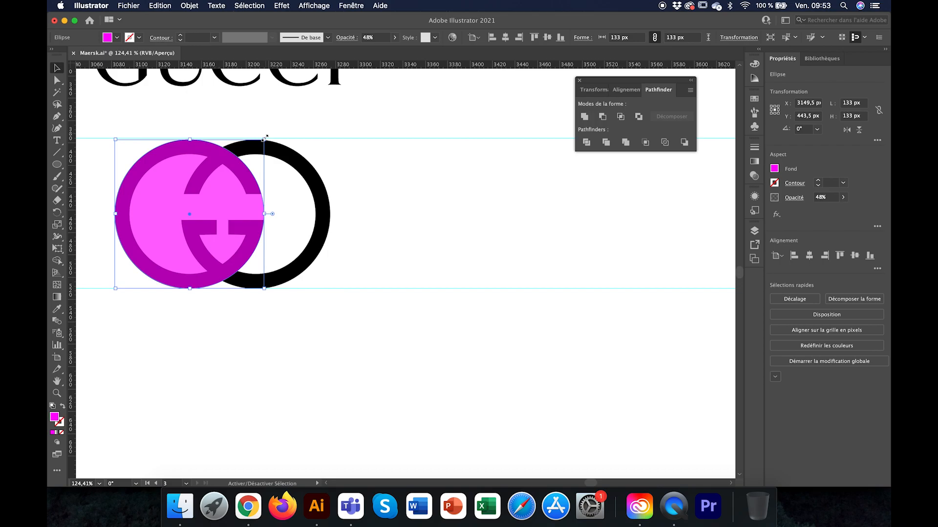
left_click_drag(264, 139, 250, 148)
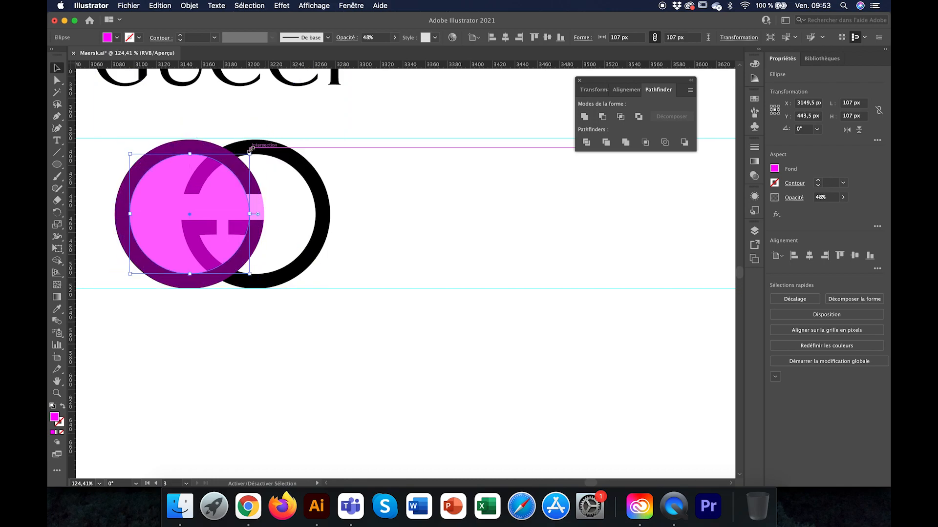
left_click(423, 168)
left_click(184, 161)
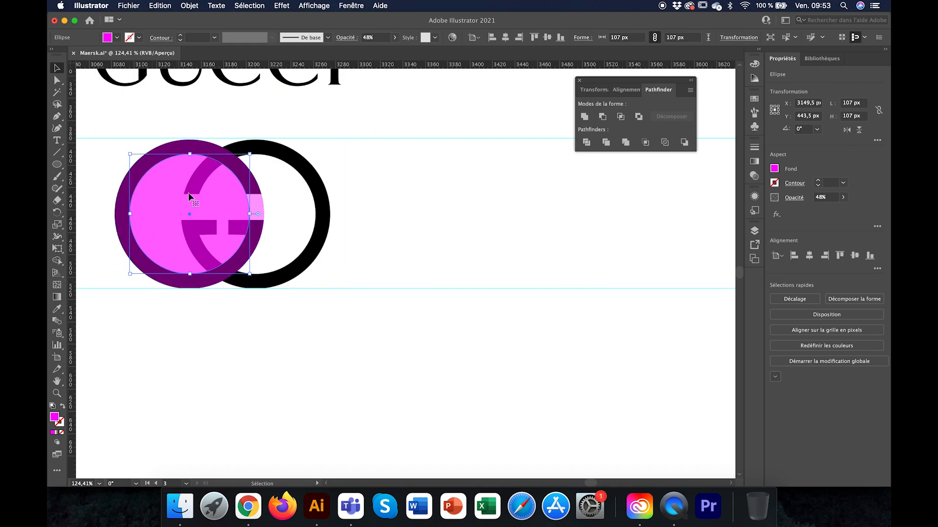
left_click(204, 153, "shift")
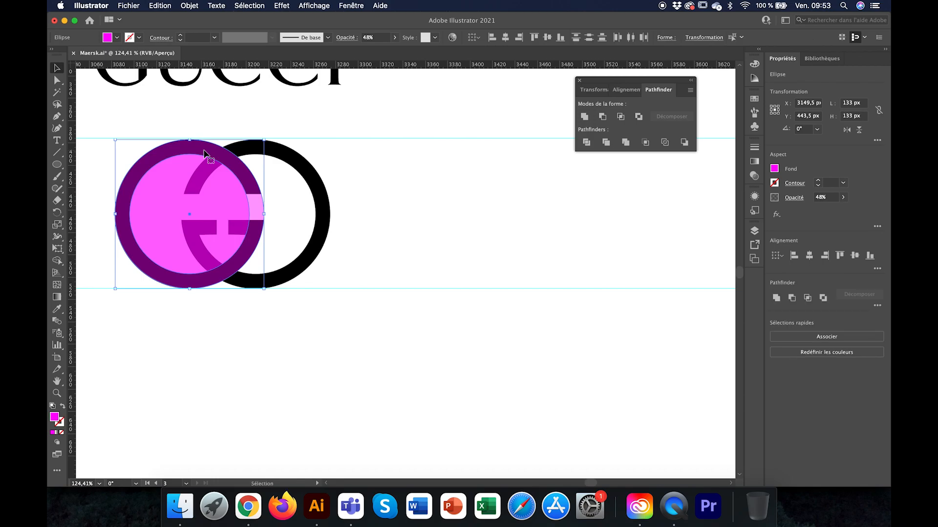
left_click(602, 117)
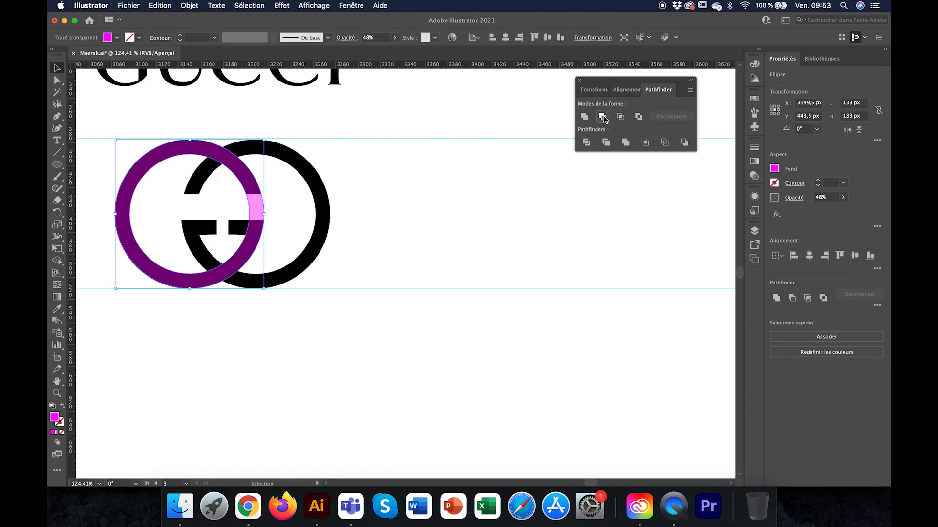
left_click(401, 251)
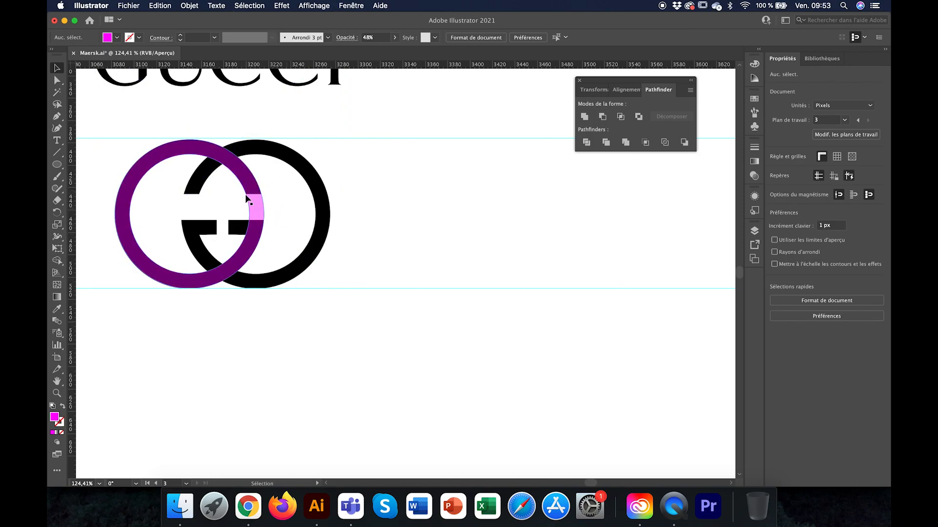
Draw a rectangle about 48 × 24 px across the ring where the left G has its opening.
left_click_drag(58, 165, 110, 161)
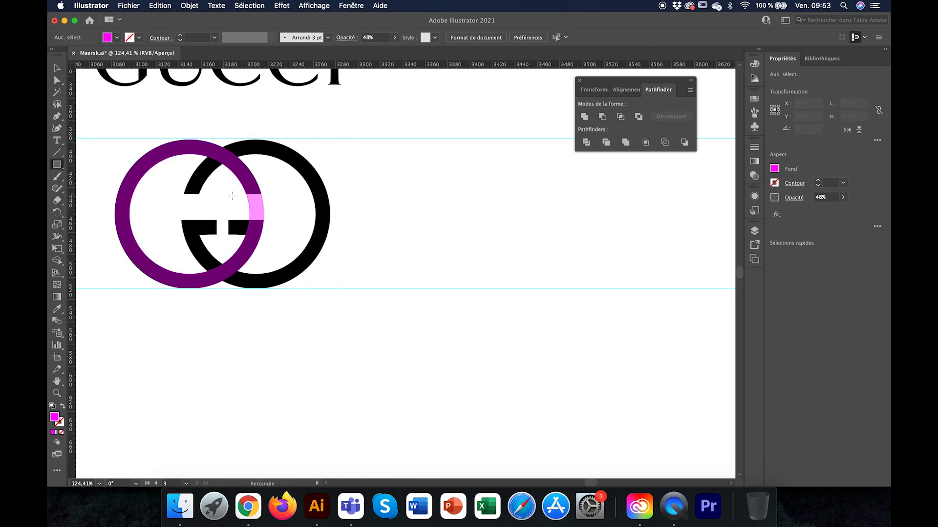
left_click_drag(233, 193, 286, 220)
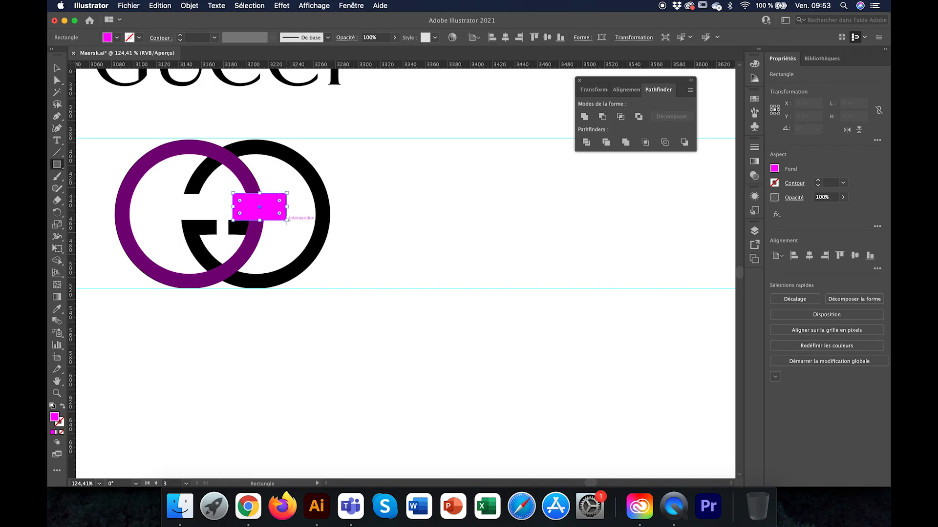
key("v")
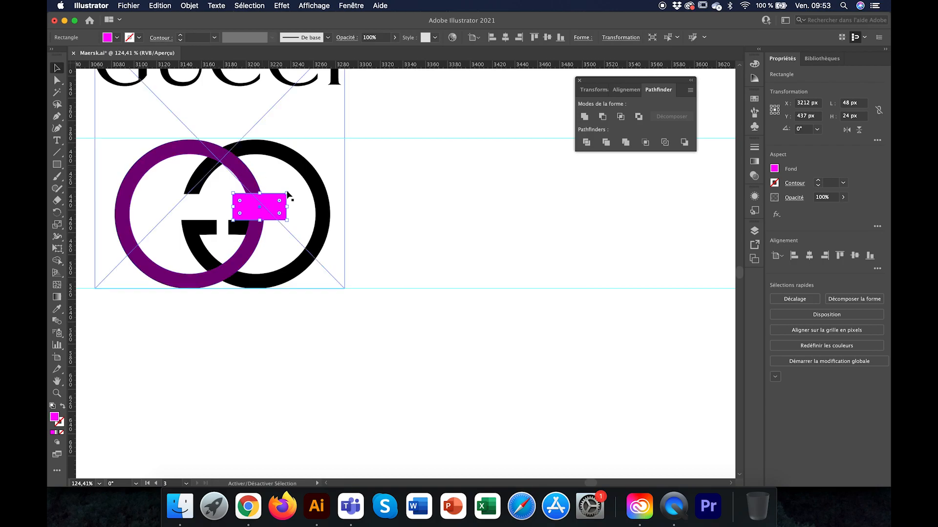
Try subtracting the rectangle from the ring, and undo the subtraction.
left_click(240, 165, "shift")
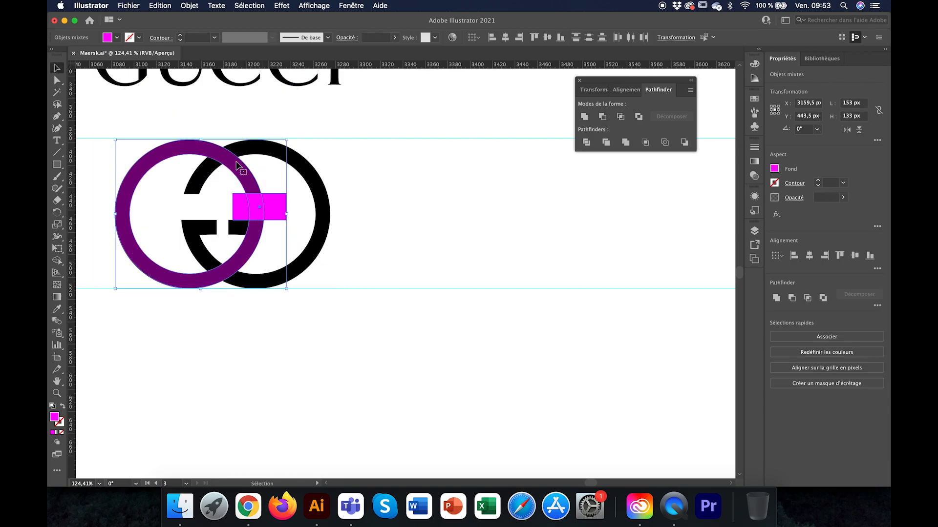
left_click(602, 116)
left_click(461, 219)
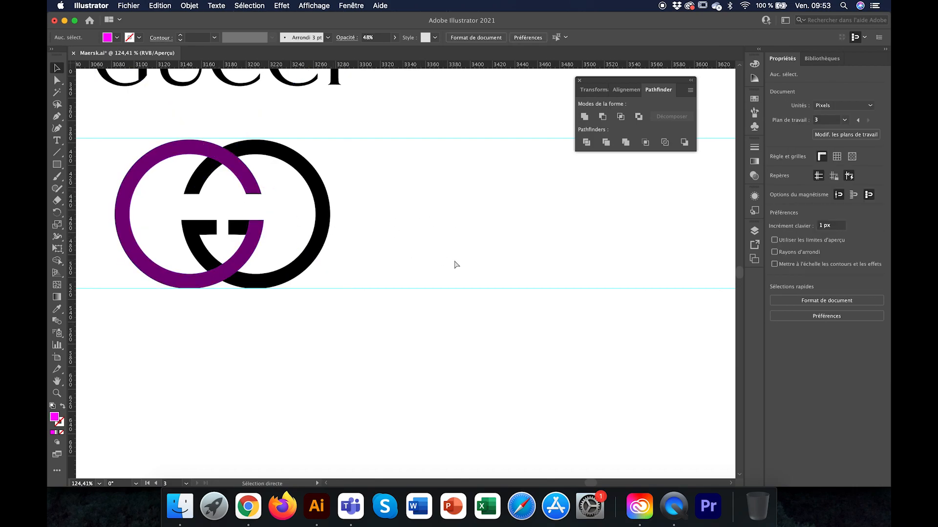
key("super+z")
Lower the rectangle's upper edge to match the G's opening, making it 23 px high.
scroll(262, 197, "up", 5)
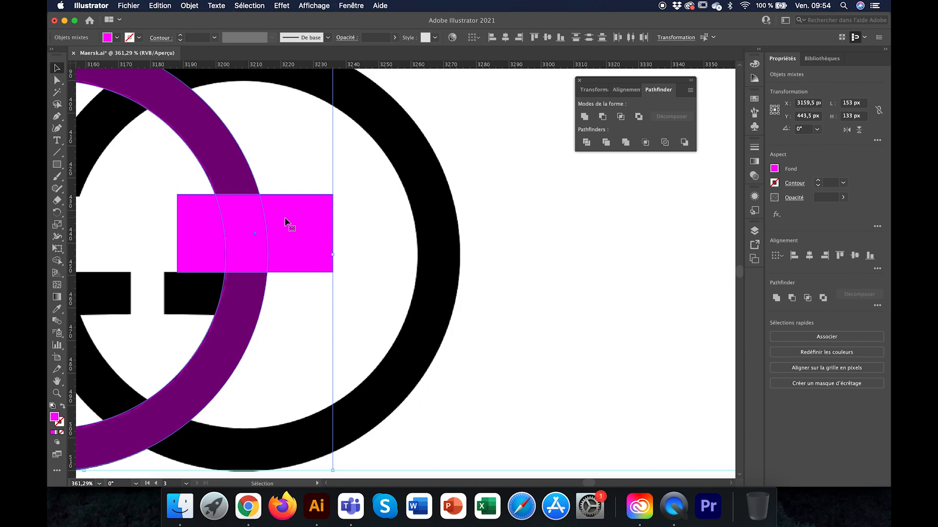
left_click(544, 233)
left_click(297, 216)
left_click_drag(255, 195, 256, 198)
left_click(605, 228)
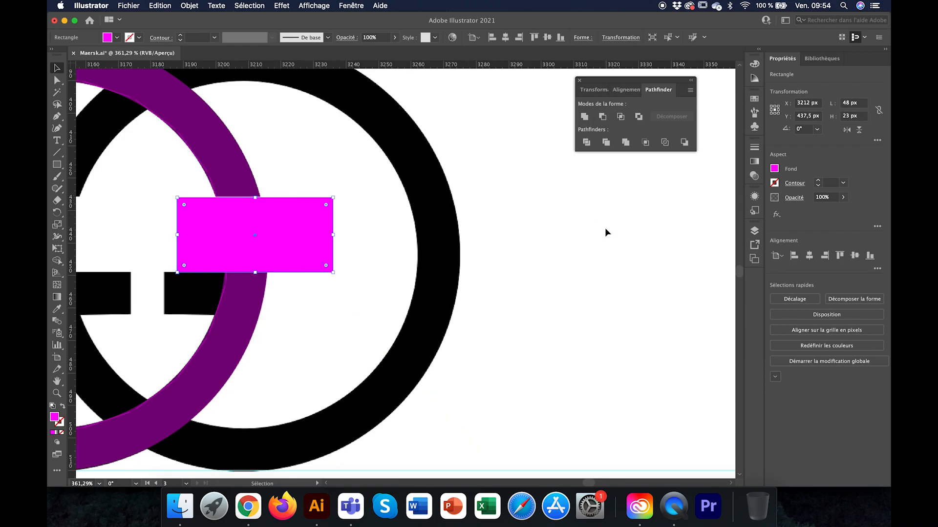
Subtract the rectangle from the ring to cut the G's opening.
left_click(217, 150)
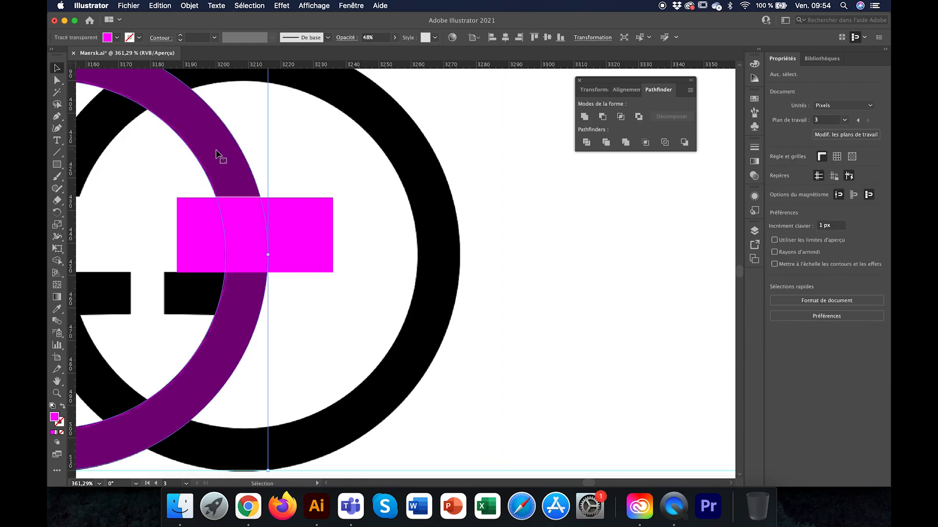
left_click(301, 234, "shift")
left_click(603, 117)
scroll(535, 270, "down", 5)
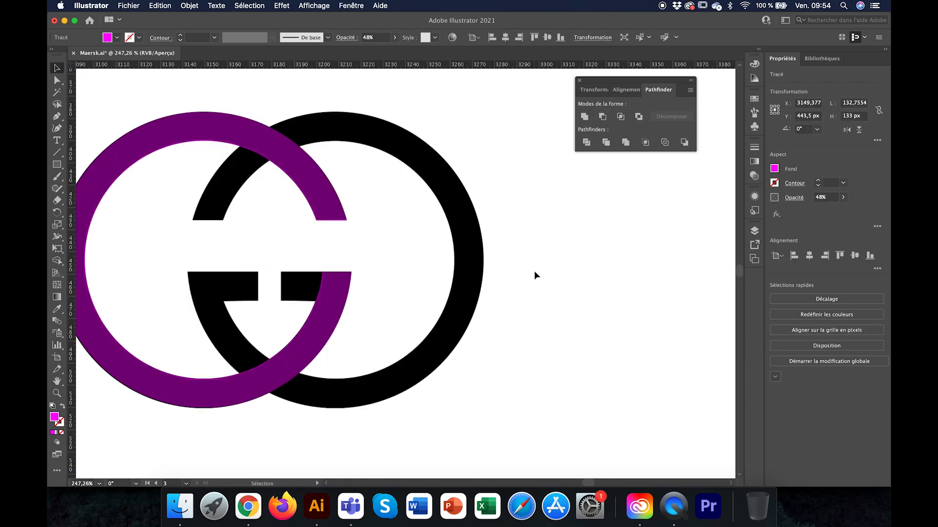
Draw a rectangle about 25 × 13 px over the left G's inner crossbar, overlapping the ring's lower end.
scroll(535, 270, "up", 2)
scroll(534, 272, "up", 1)
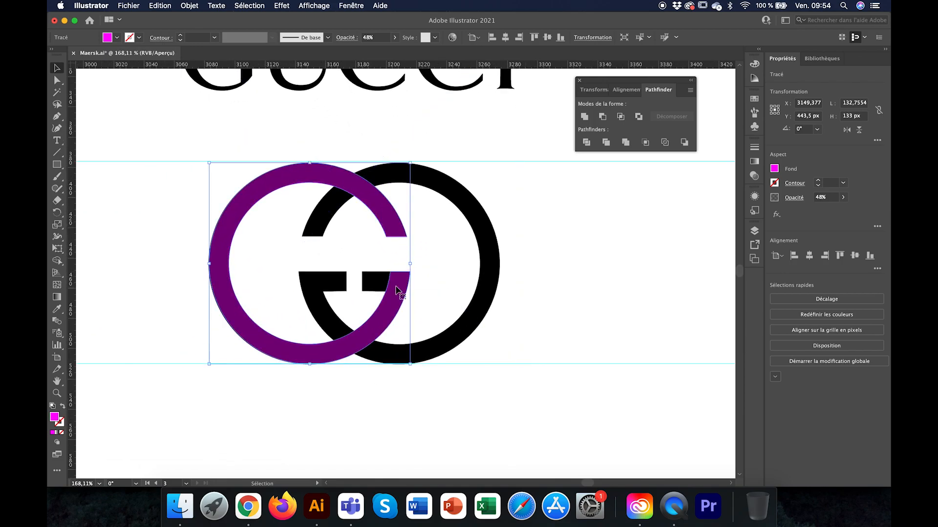
key("m")
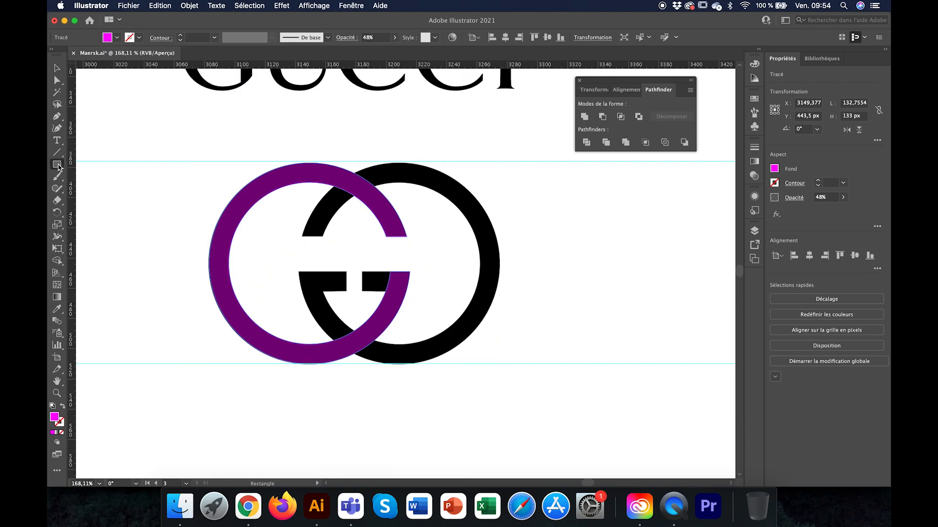
scroll(427, 270, "up", 8)
scroll(428, 270, "up", 2)
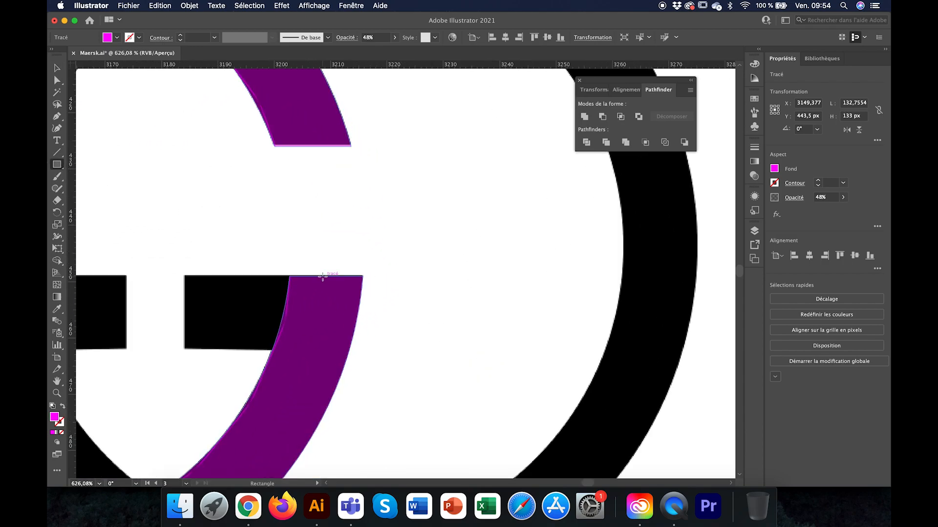
left_click_drag(322, 277, 184, 350)
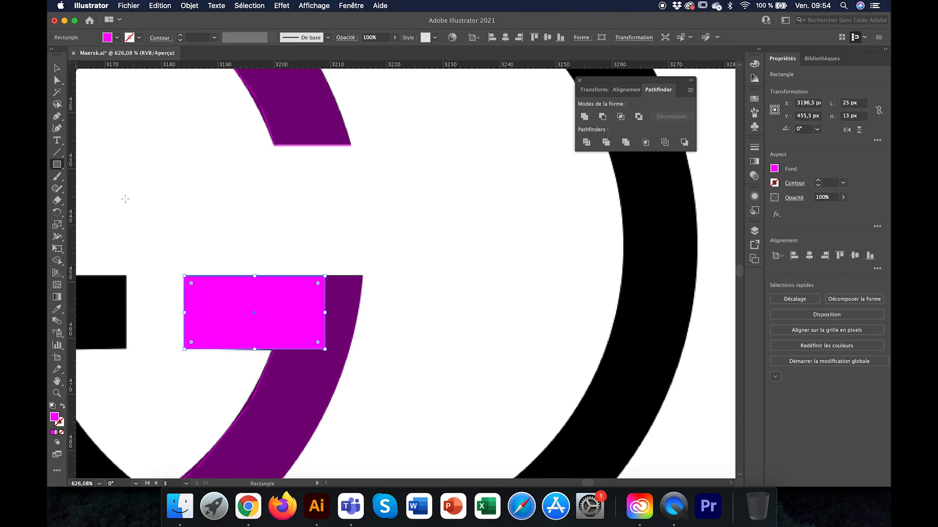
Unite the crossbar rectangle with the cut ring into a single G shape.
key("v")
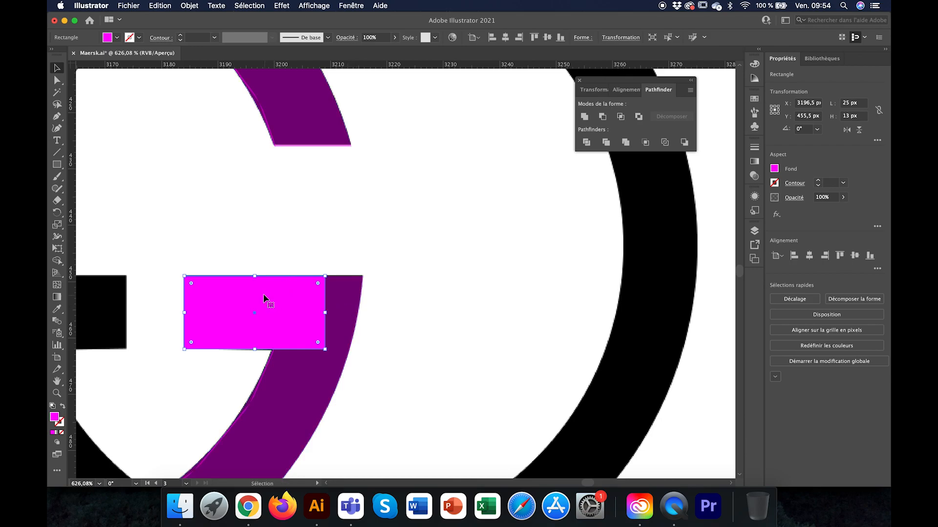
left_click(347, 298)
scroll(348, 299, "down", 5)
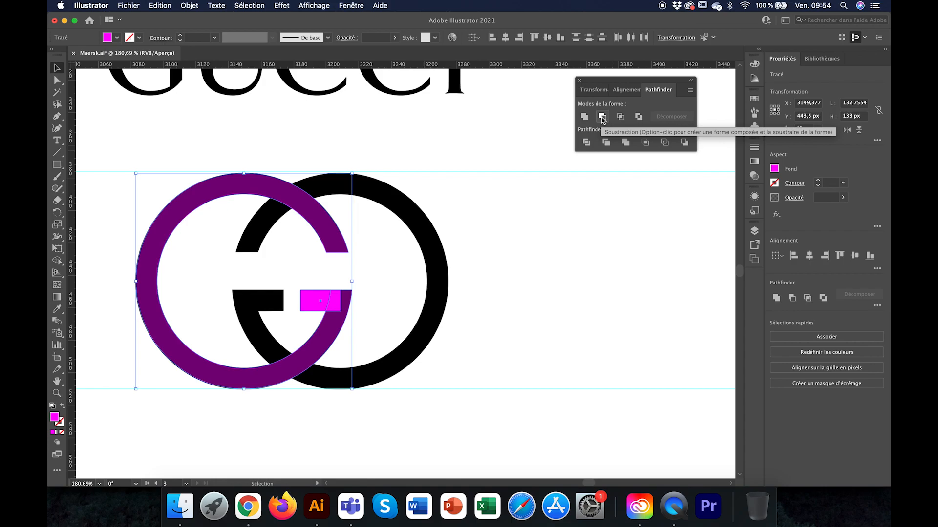
left_click(599, 118)
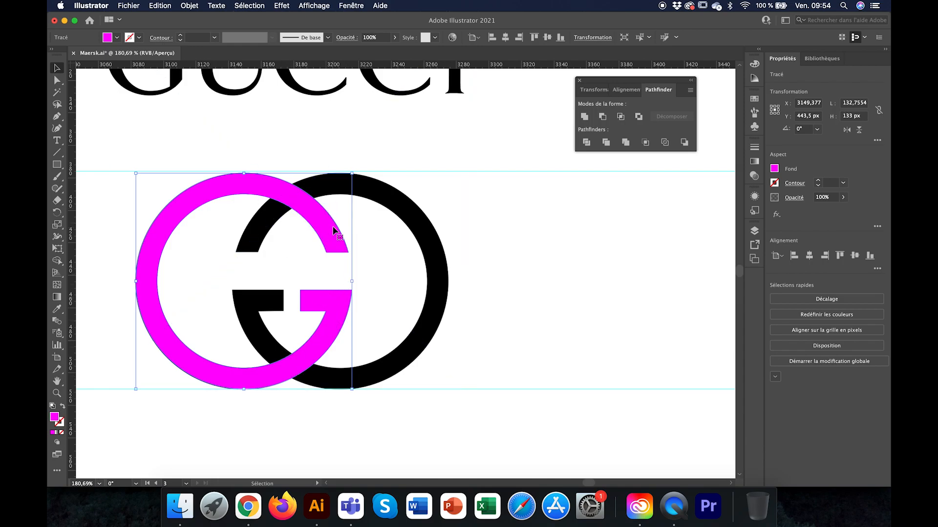
Create a mirrored copy of the magenta G, reflected across the vertical axis.
scroll(339, 288, "up", 10)
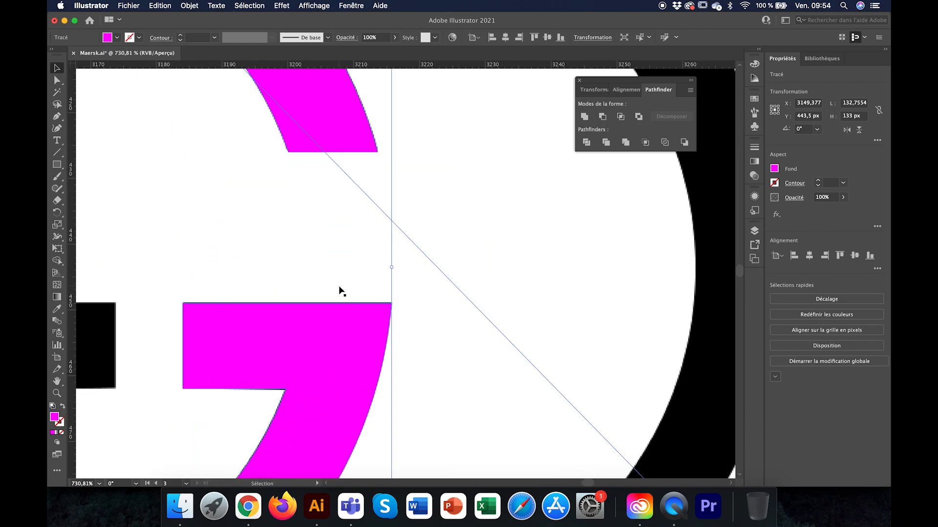
scroll(339, 286, "left", 1)
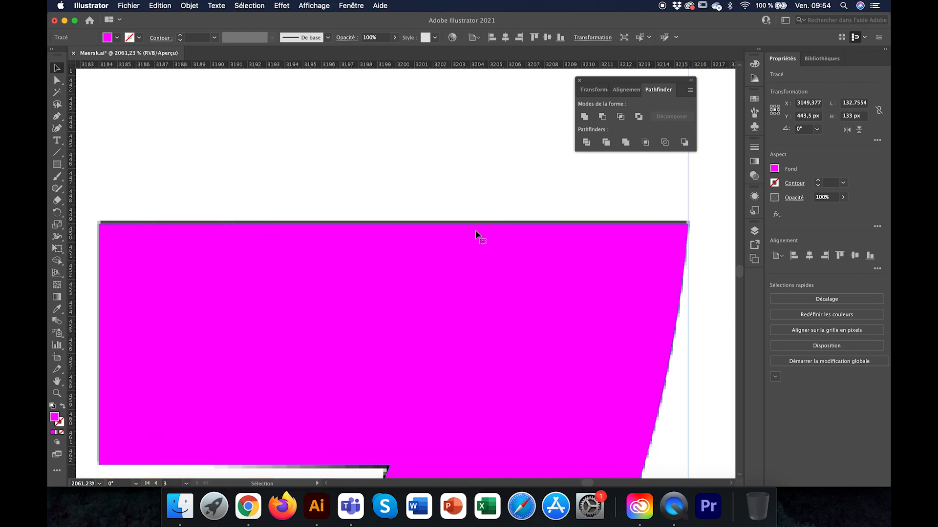
scroll(389, 198, "down", 10)
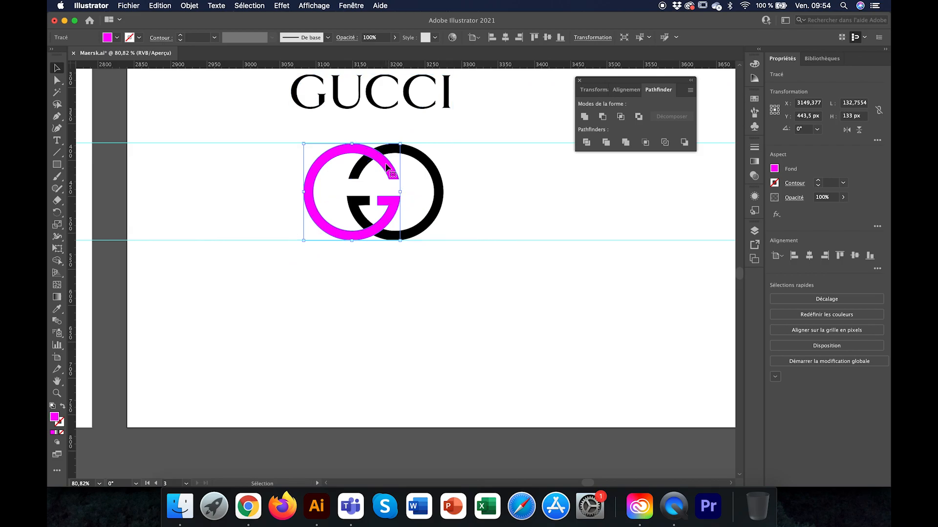
right_click(387, 167)
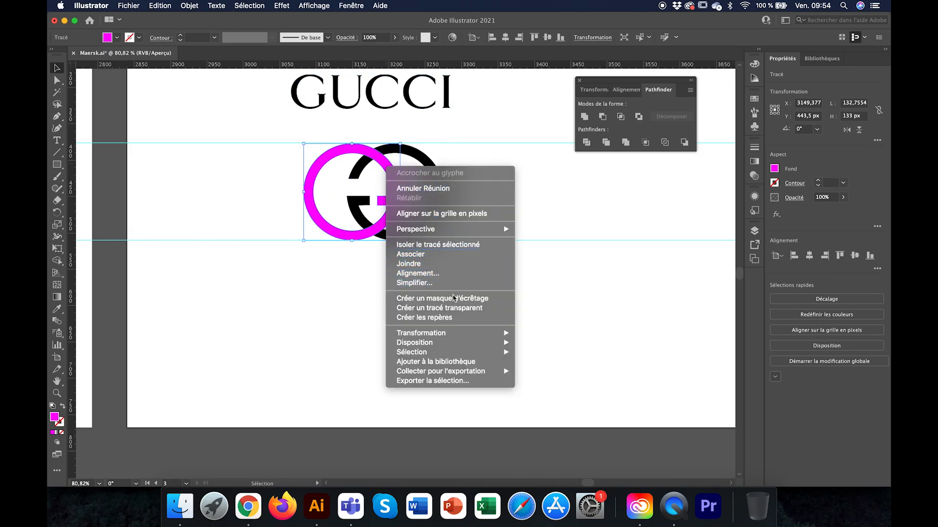
mouse_move(454, 335)
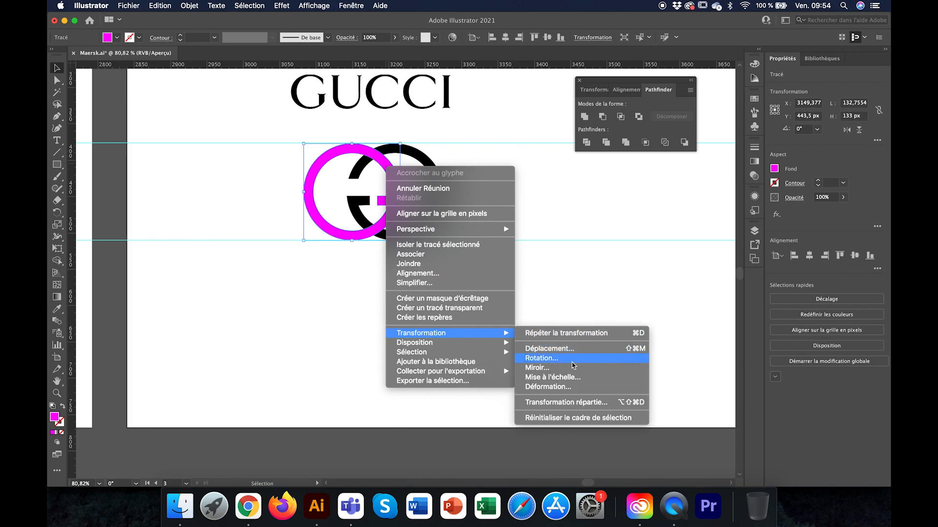
left_click(567, 368)
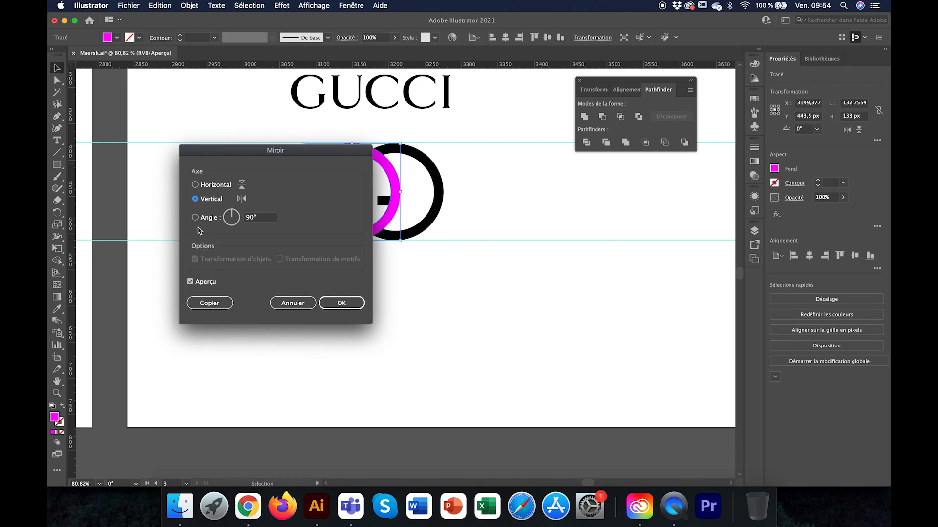
left_click(212, 303)
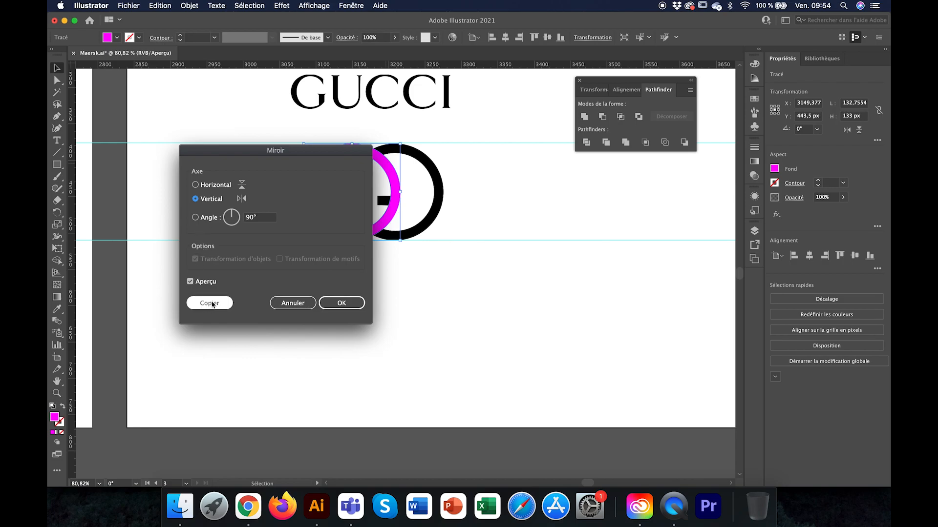
Shift the mirrored G 59 px to the right so it covers the reference emblem's right G.
key("Right")
key("Right")
key("Right")
key("Right")
key("Right")
key("Right")
key("Right")
key("Right")
key("Right")
key("Right")
key("Right")
key("Right")
key("Right")
key("Right")
key("Right")
key("Right")
key("Right")
key("Right")
key("Right")
key("Right")
key("Right")
key("Right")
key("Right")
key("Right")
key("Right")
key("Right")
key("Right")
key("Right")
key("Right")
key("Right")
key("Right")
key("Right")
key("Right")
key("Right")
key("Right")
key("Right")
key("Right")
key("Right")
key("Right")
key("Right")
key("Right")
key("Right")
key("Right")
key("Right")
key("Right")
key("Right")
key("Right")
key("Right")
key("Right")
key("Right")
key("Right")
key("Right")
key("Right")
key("Right")
key("Right")
key("Right")
key("Right")
key("Right")
key("Right")
key("Right")
key("Right")
key("Right")
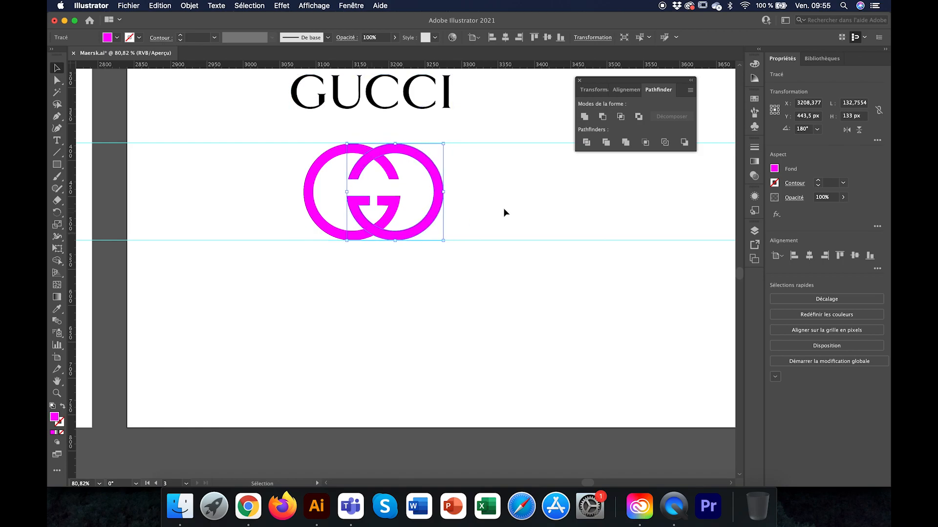
Select both magenta Gs and move them together about 591 px right, clear of the reference emblem.
left_click(317, 169, "shift")
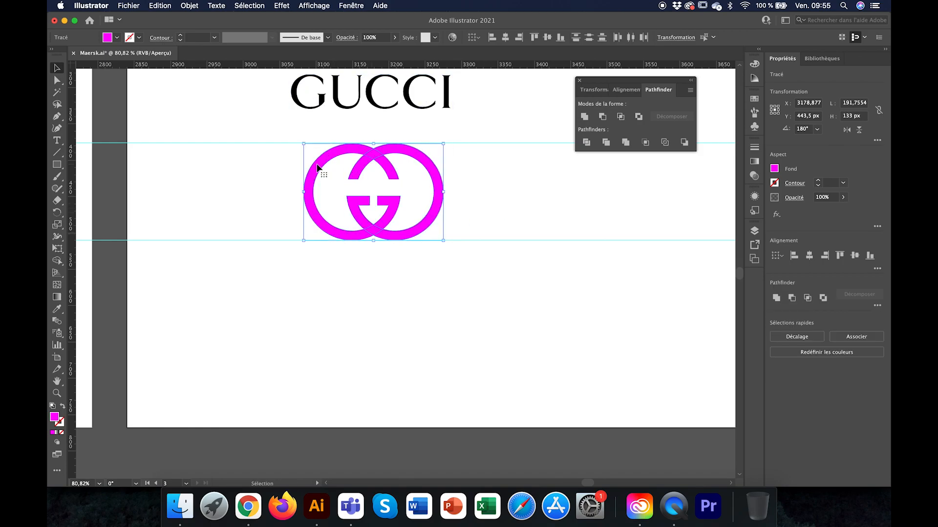
scroll(318, 168, "down", 3)
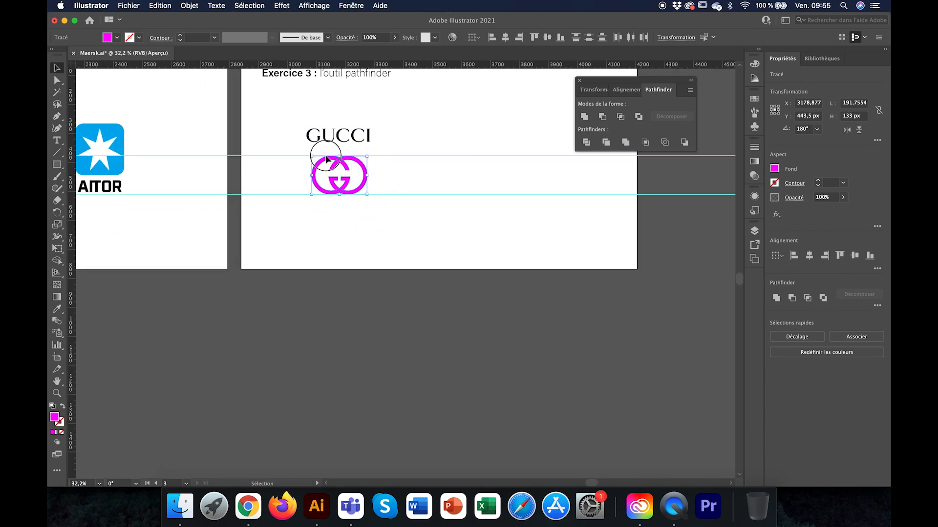
left_click_drag(330, 161, 498, 160)
Fill both Gs of the moved emblem with black and deselect them.
left_click(113, 39)
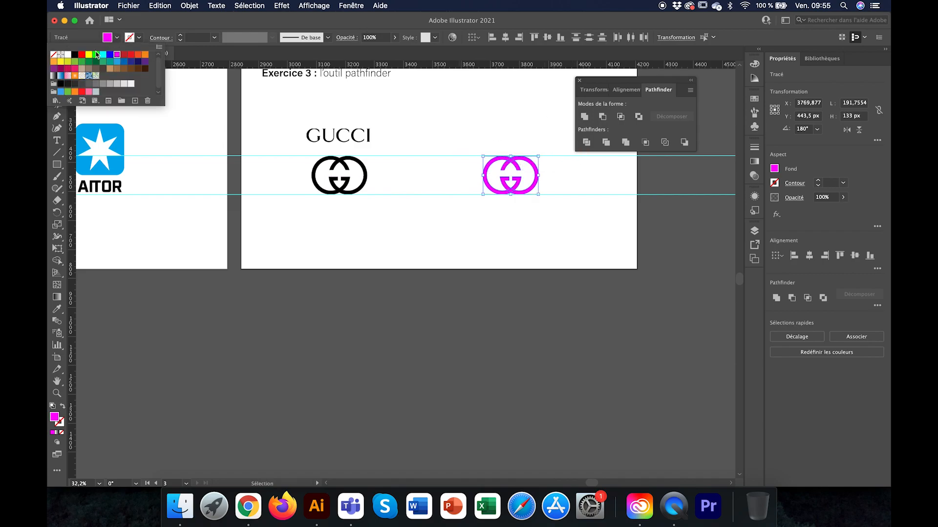
left_click(75, 59)
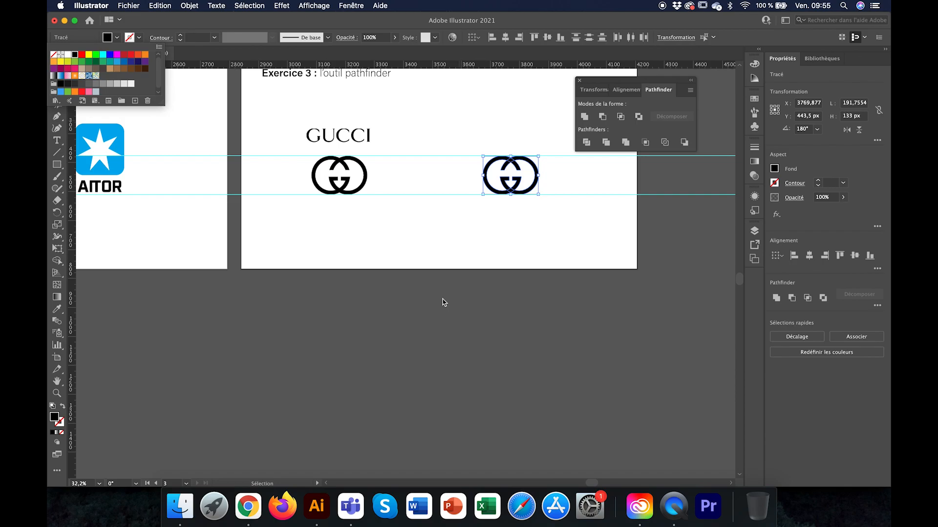
left_click(564, 180)
scroll(563, 179, "up", 4)
scroll(563, 180, "down", 4)
scroll(564, 180, "up", 3)
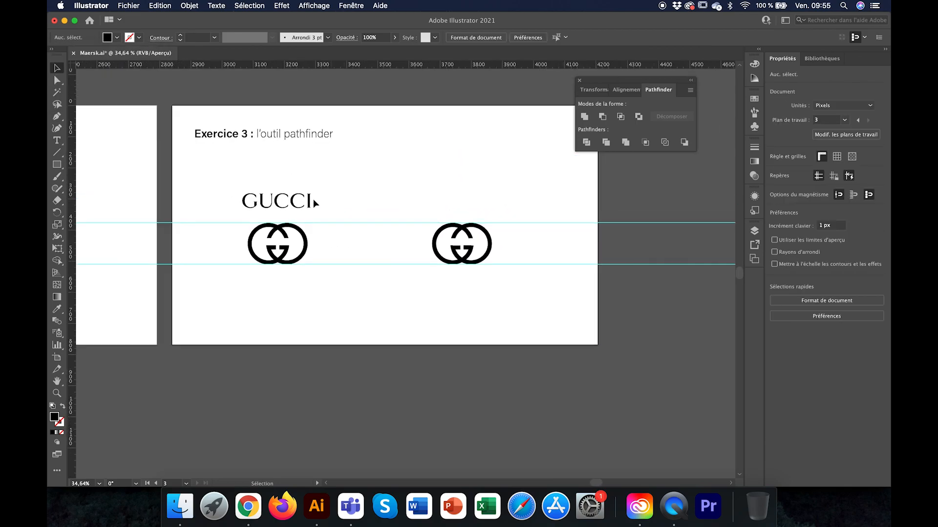
Place horizontal guides at the base and top of the GUCCI wordmark, at about Y 328 px and 283 px.
left_click_drag(416, 67, 421, 208)
left_click_drag(436, 144, 437, 198)
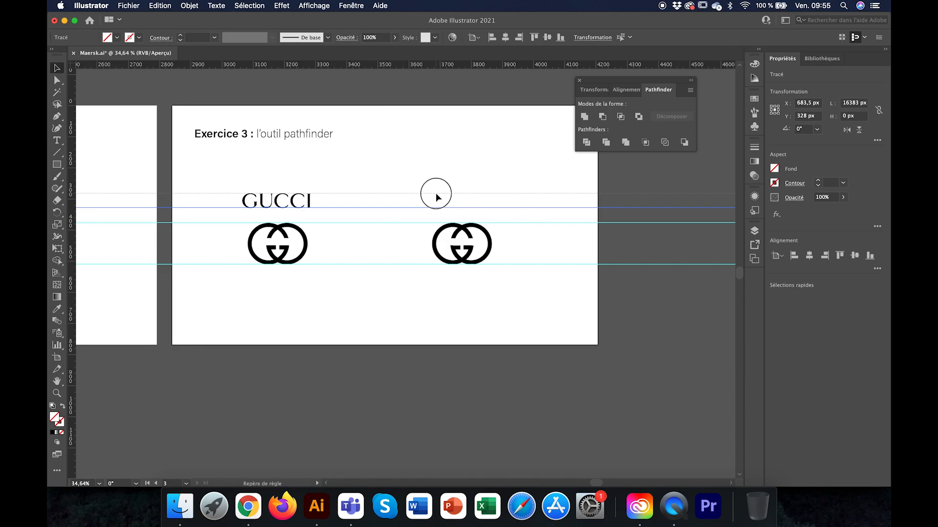
left_click_drag(436, 198, 435, 194)
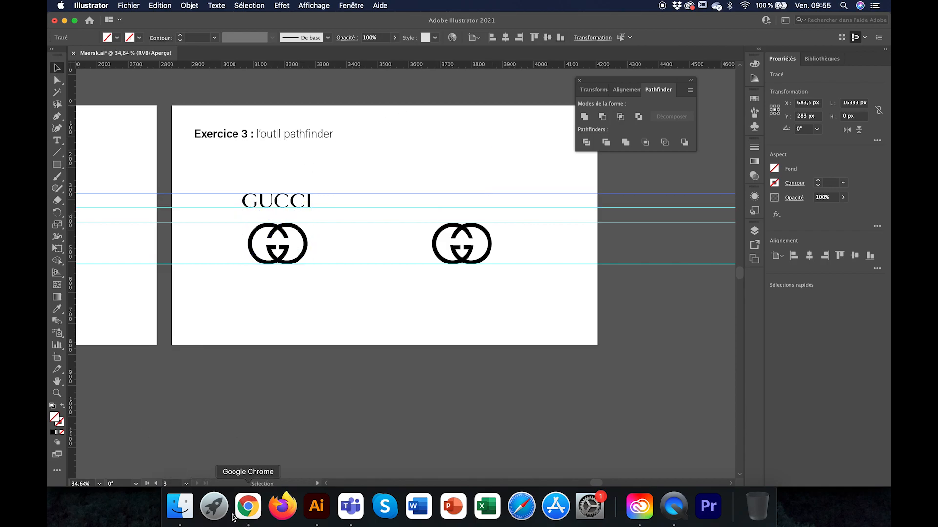
Switch to Creative Cloud, open its font management and go to the Adobe Fonts website to find more fonts.
left_click(248, 512)
left_click(654, 515)
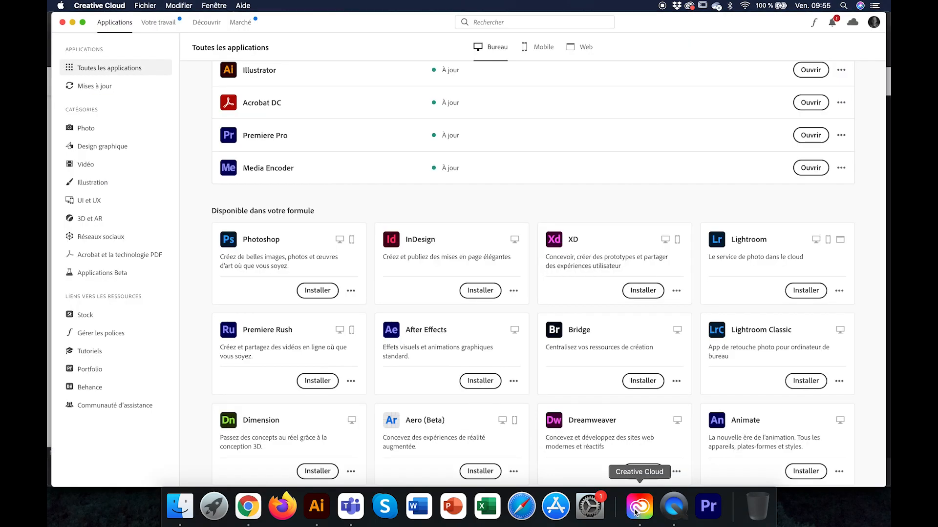
left_click(95, 334)
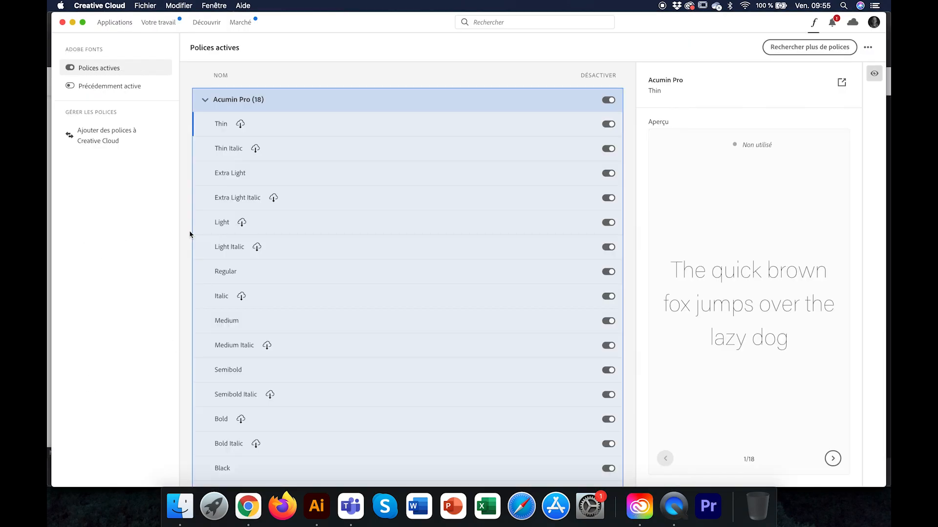
left_click(809, 47)
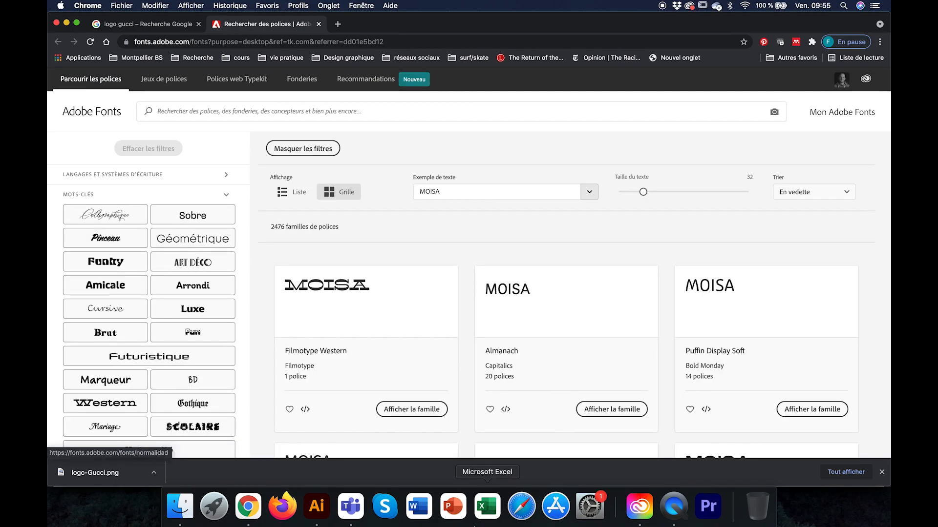
Filter the Adobe Fonts catalogue to the Serif classification and accept all cookies.
scroll(376, 309, "down", 10)
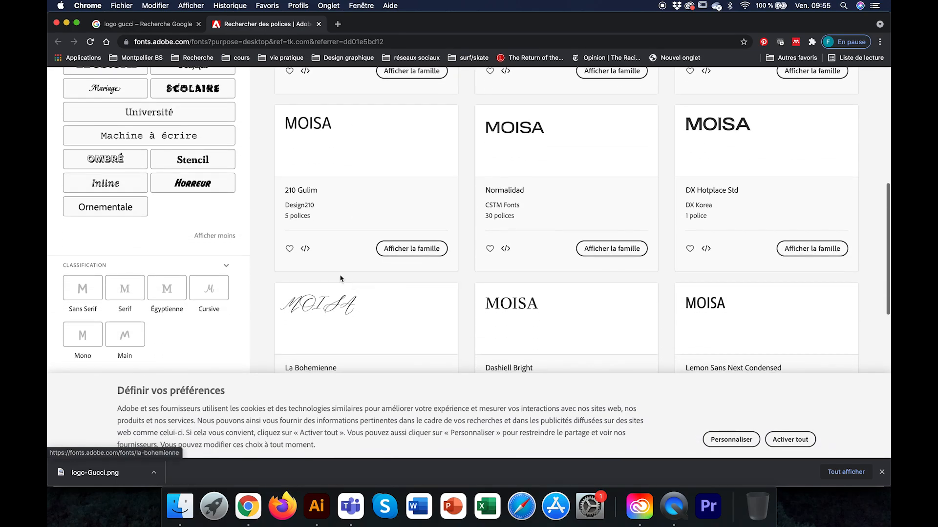
left_click(126, 296)
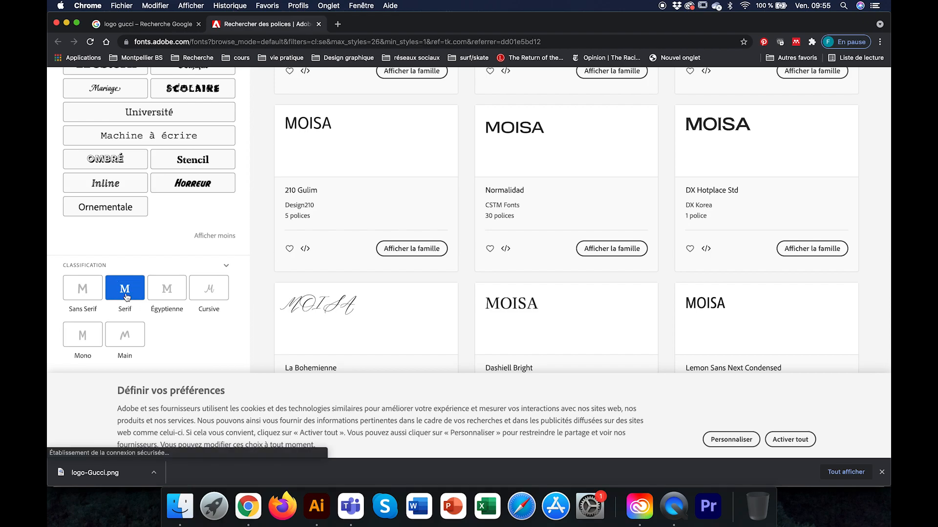
left_click(789, 439)
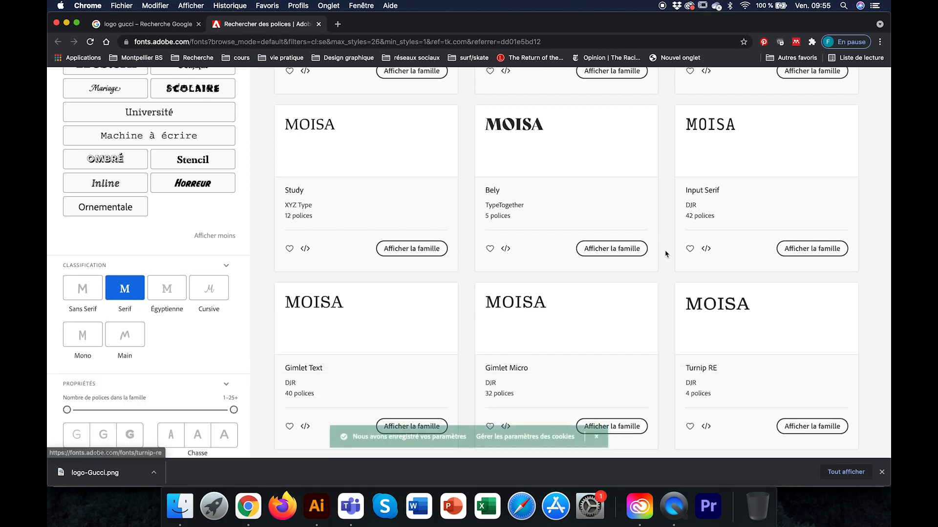
scroll(665, 253, "up", 4)
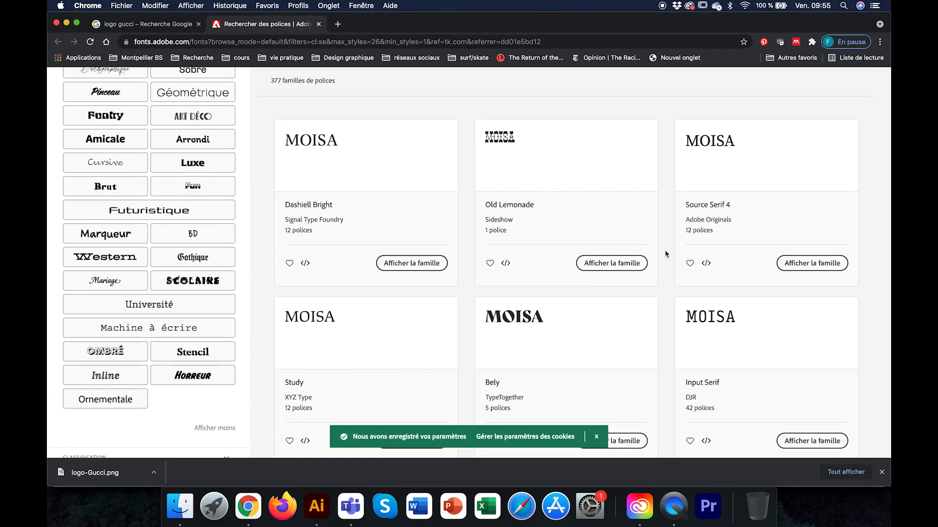
scroll(665, 254, "down", 1)
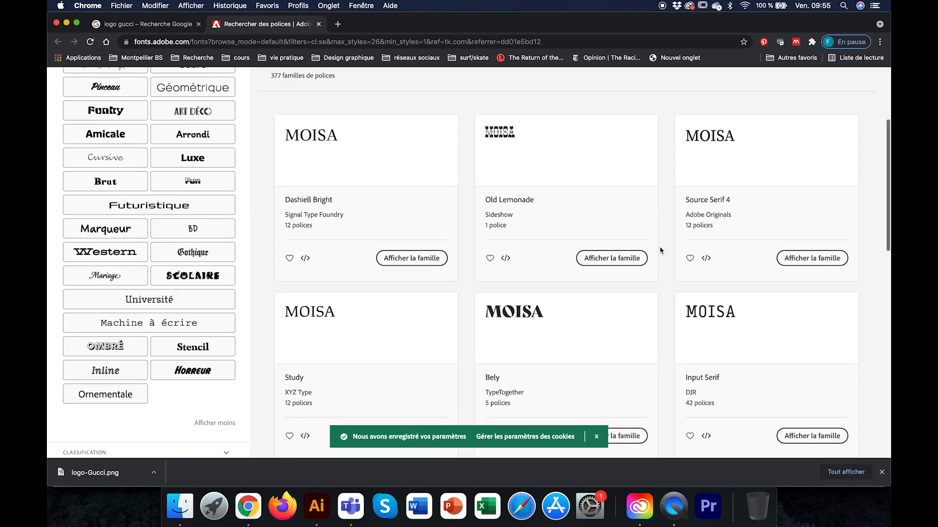
Switch back to Illustrator and examine the letterforms of the reference GUCCI wordmark up close.
left_click(317, 507)
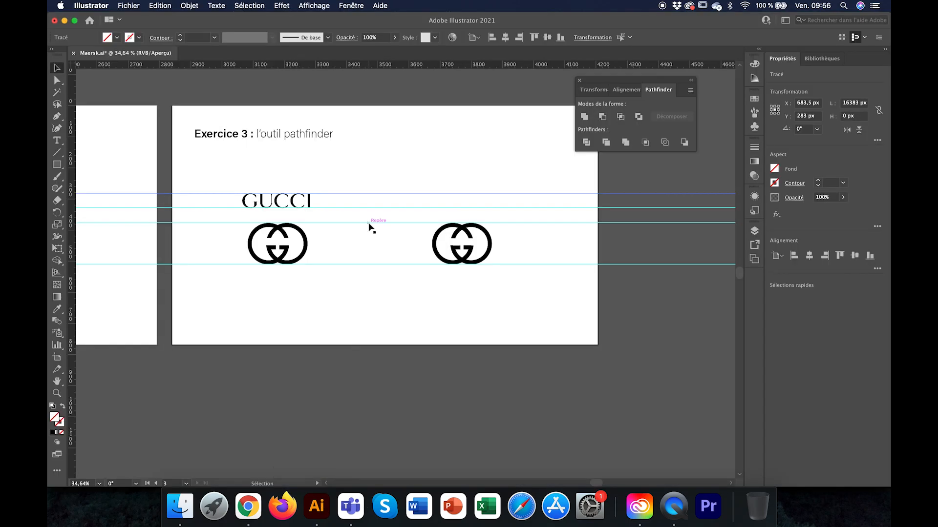
scroll(248, 191, "up", 5)
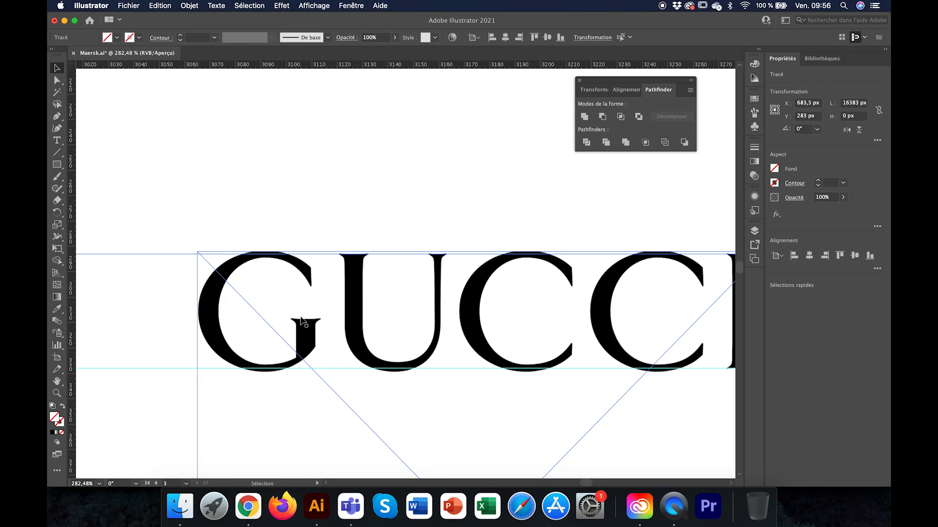
scroll(318, 317, "down", 5)
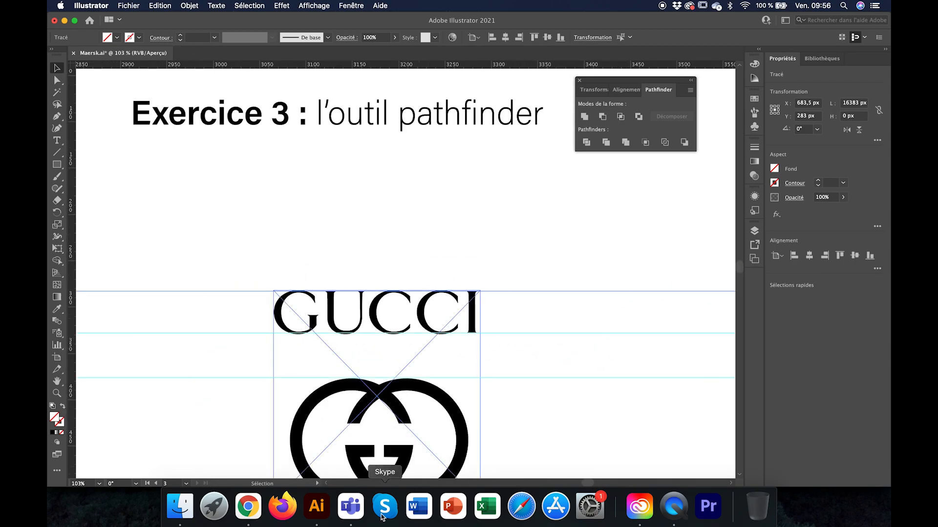
Return to Adobe Fonts in Chrome and set the sample text to GUCCI.
left_click(249, 512)
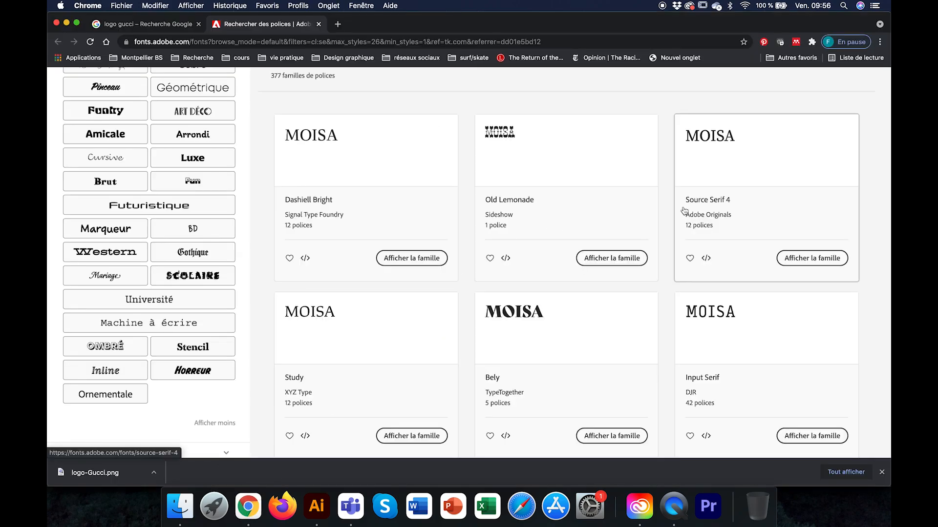
scroll(684, 211, "up", 3)
scroll(684, 211, "up", 2)
double_click(447, 191)
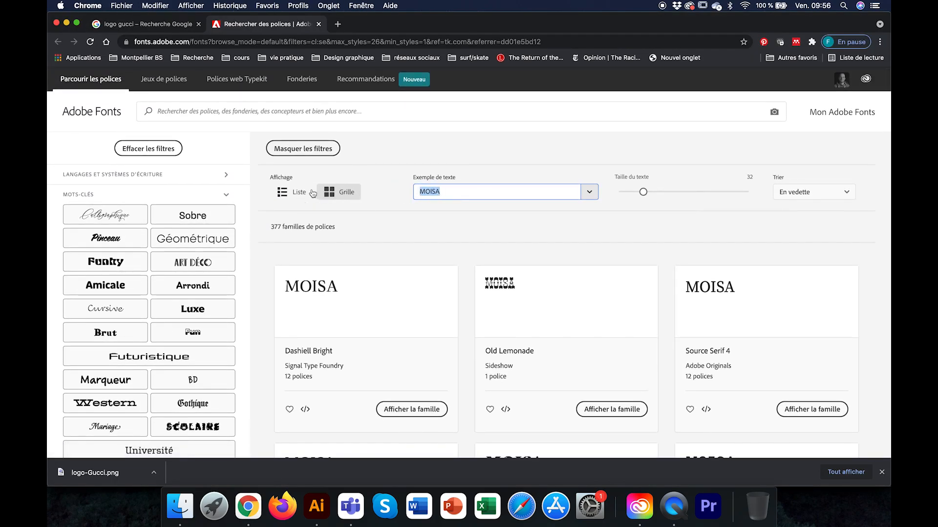
type("GUCCI")
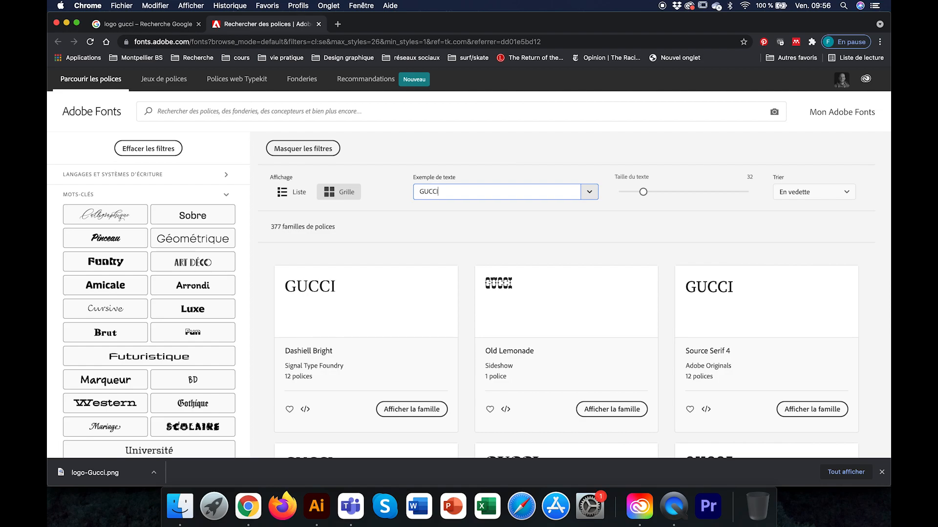
Compare the GUCCI previews on the first page of serif families and go to results page 2.
scroll(478, 243, "down", 2)
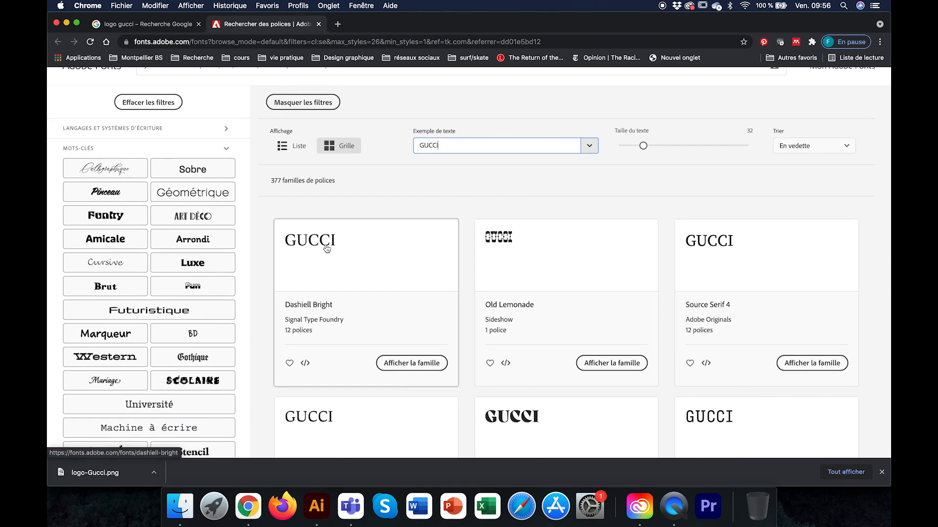
scroll(495, 264, "down", 5)
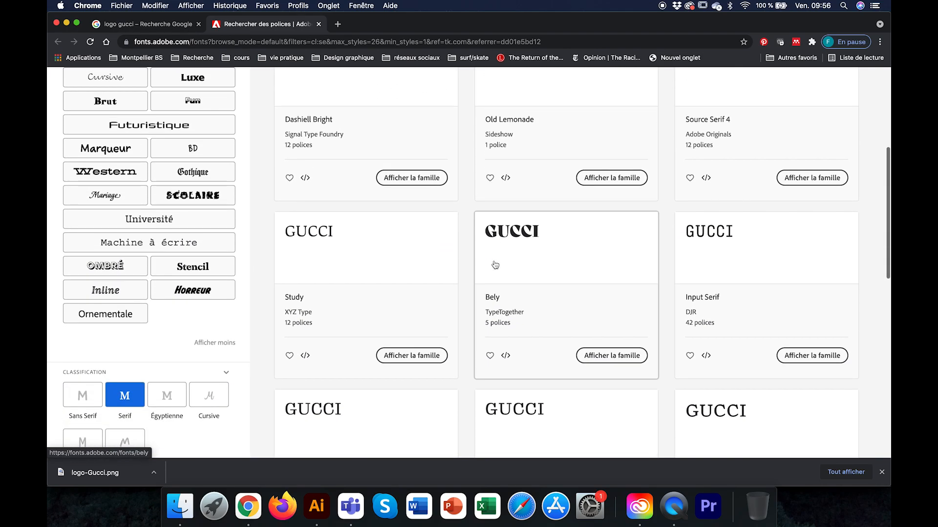
scroll(494, 265, "down", 6)
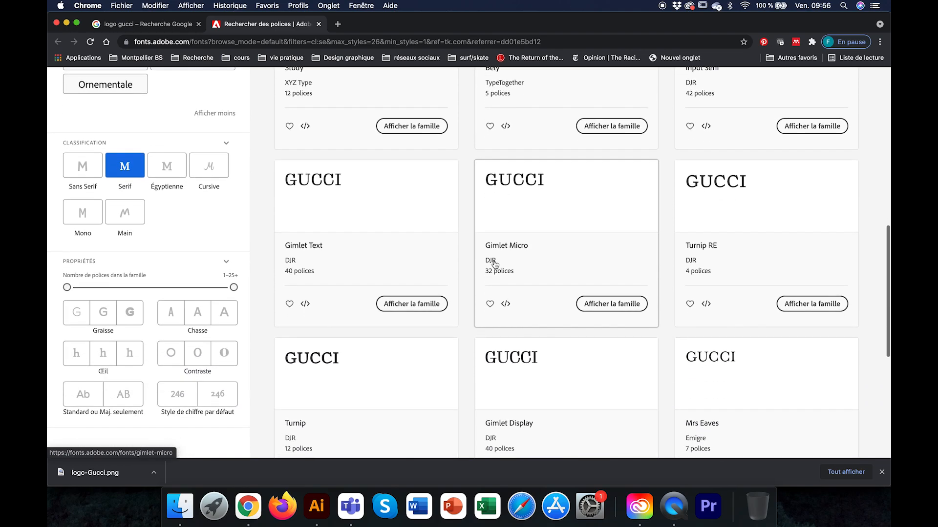
scroll(495, 264, "down", 1)
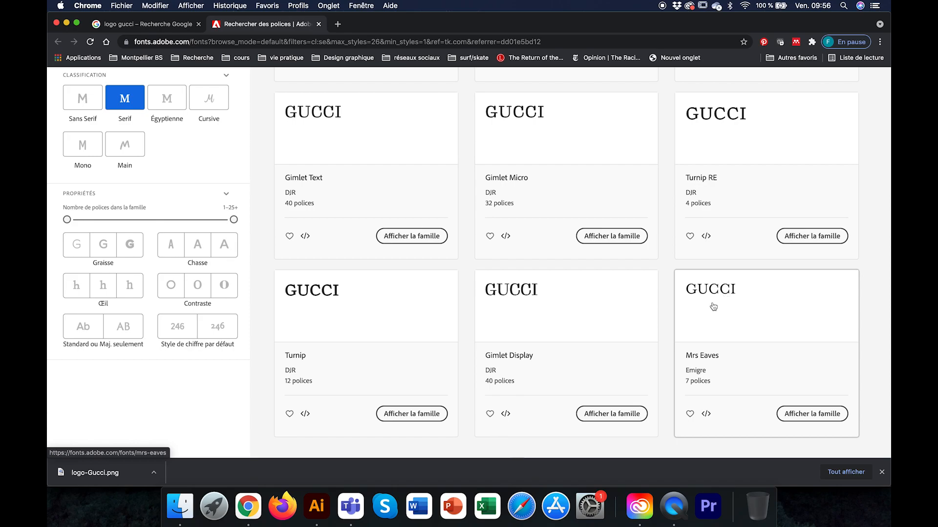
scroll(709, 318, "down", 3)
left_click(539, 323)
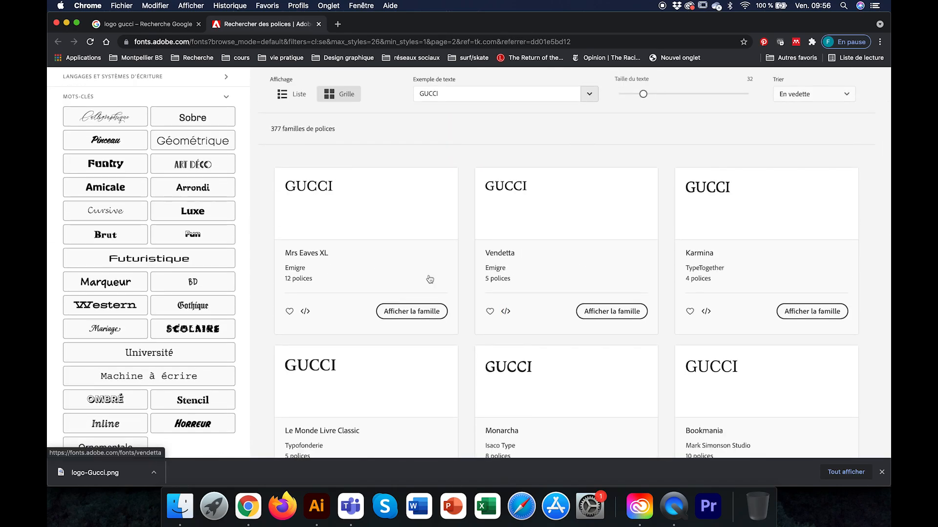
Review the GUCCI previews on page 2, check the reference wordmark in Illustrator and return to Adobe Fonts in Chrome.
scroll(504, 231, "down", 3)
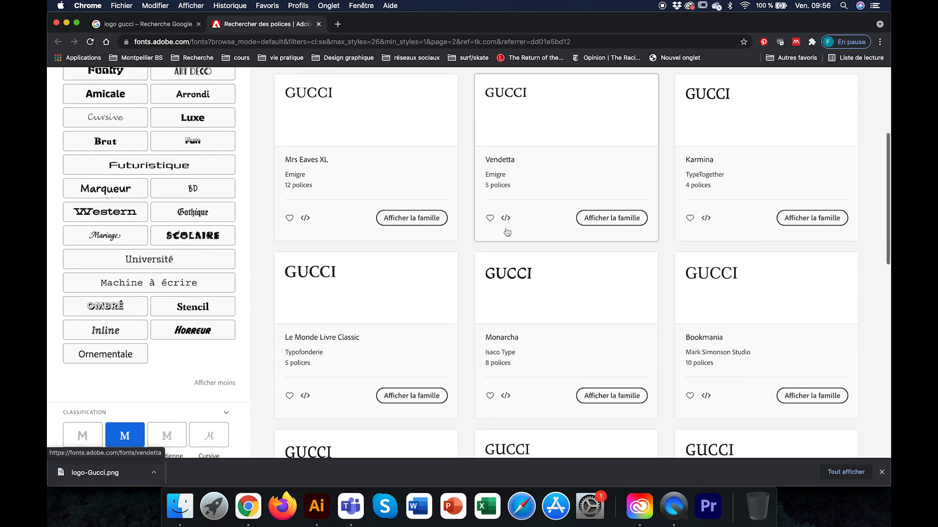
scroll(507, 232, "down", 1)
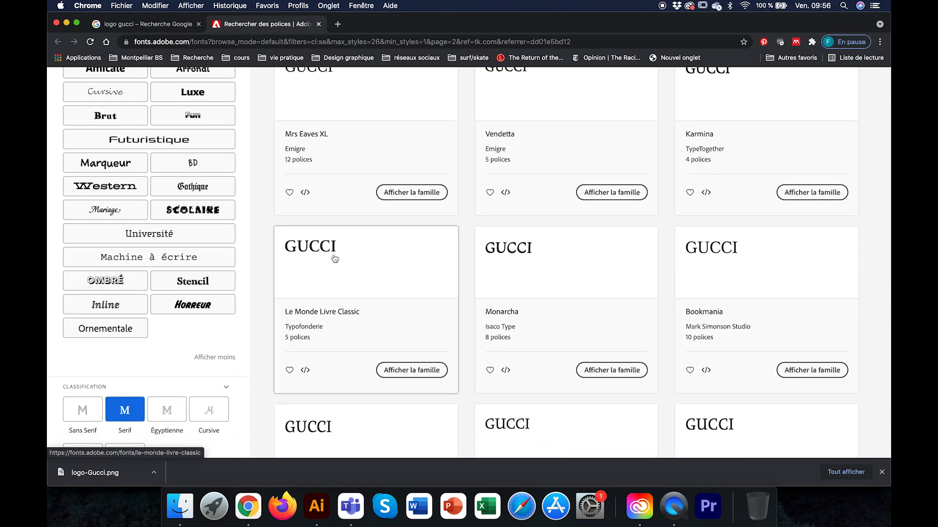
scroll(569, 258, "down", 1)
scroll(672, 275, "down", 3)
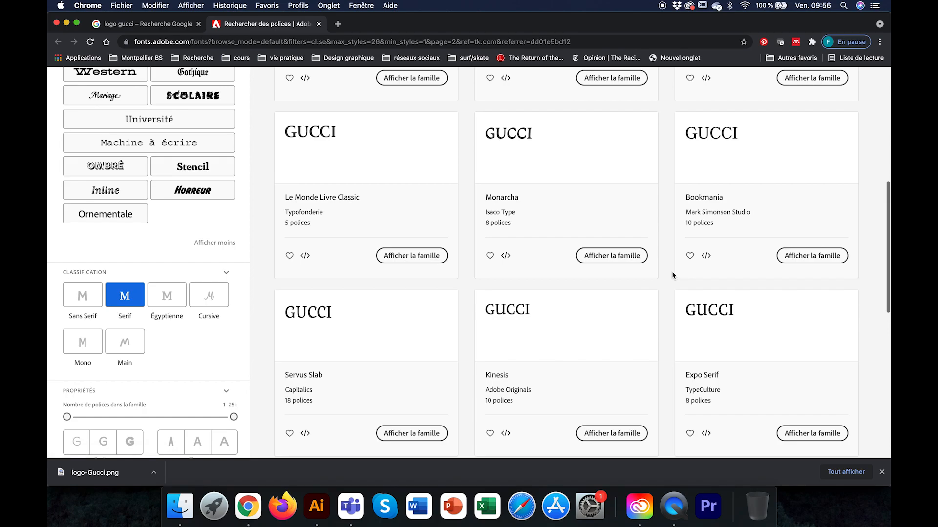
scroll(588, 350, "down", 3)
left_click(316, 506)
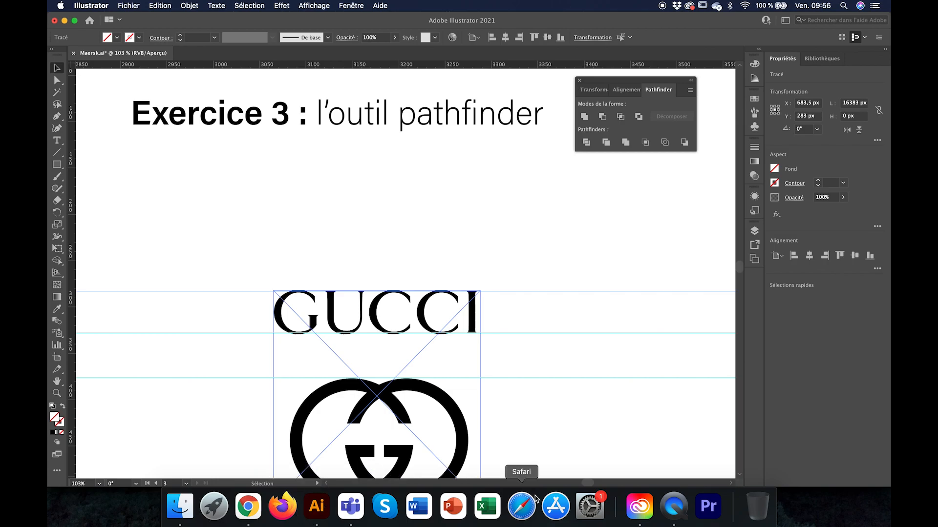
left_click(248, 506)
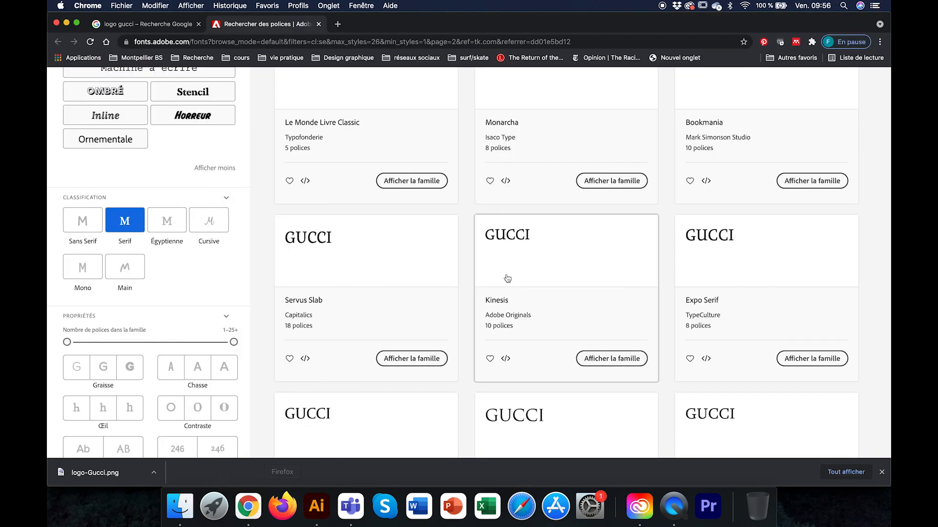
Compare the remaining page 2 fonts, such as Trajan, with the Illustrator reference, and open results page 3 back in Chrome.
scroll(508, 279, "down", 2)
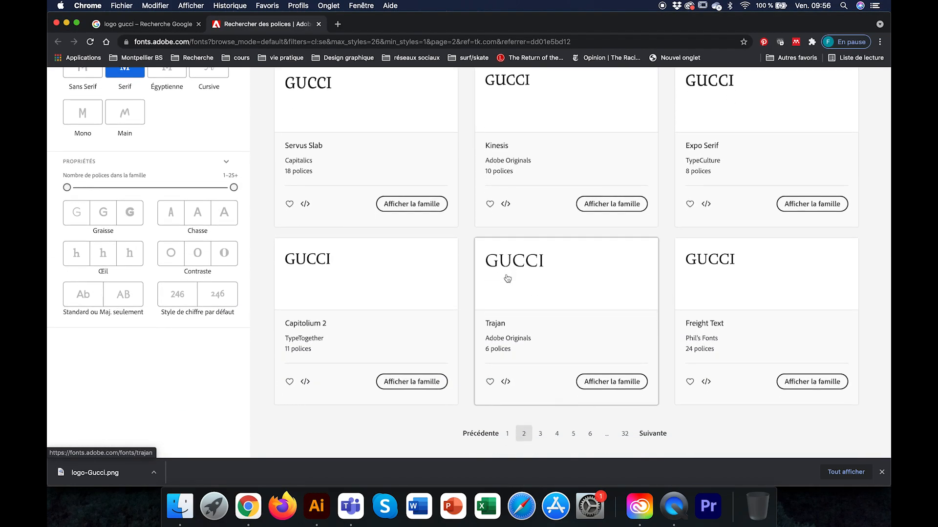
scroll(513, 270, "down", 1)
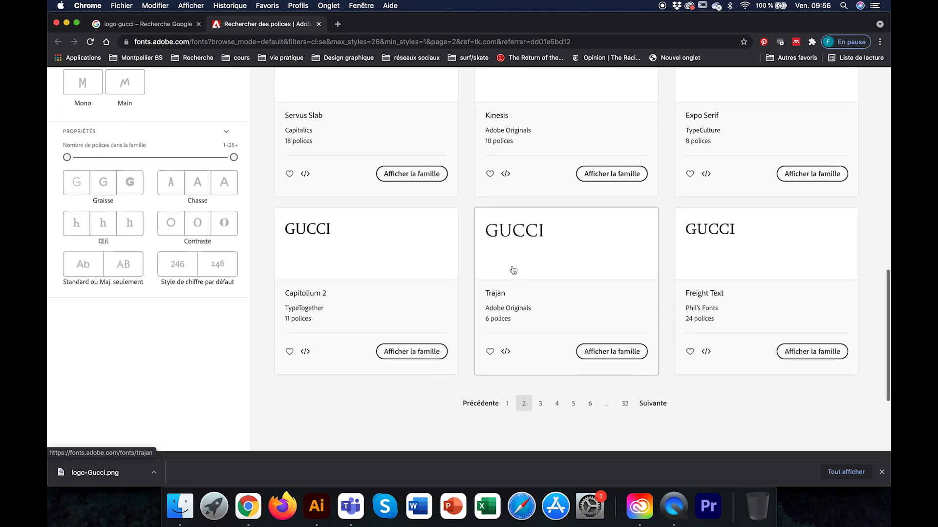
left_click(315, 506)
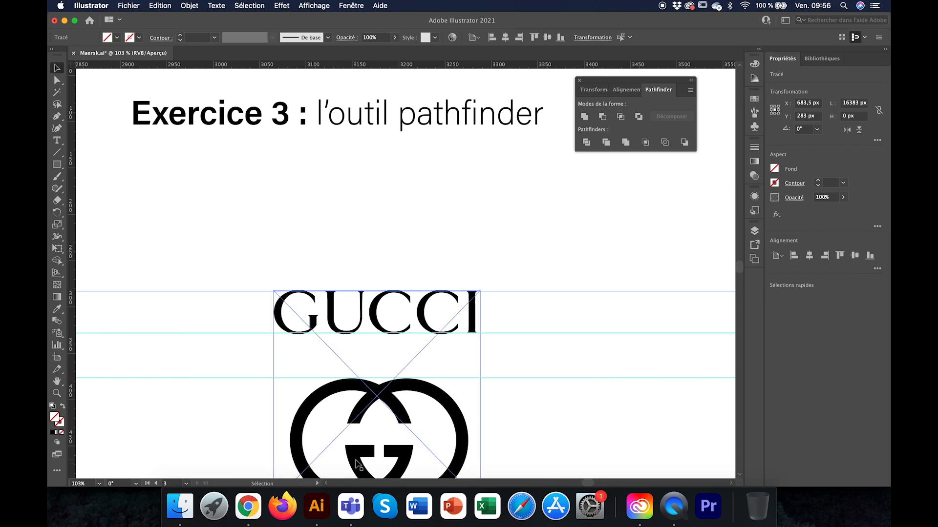
left_click(640, 508)
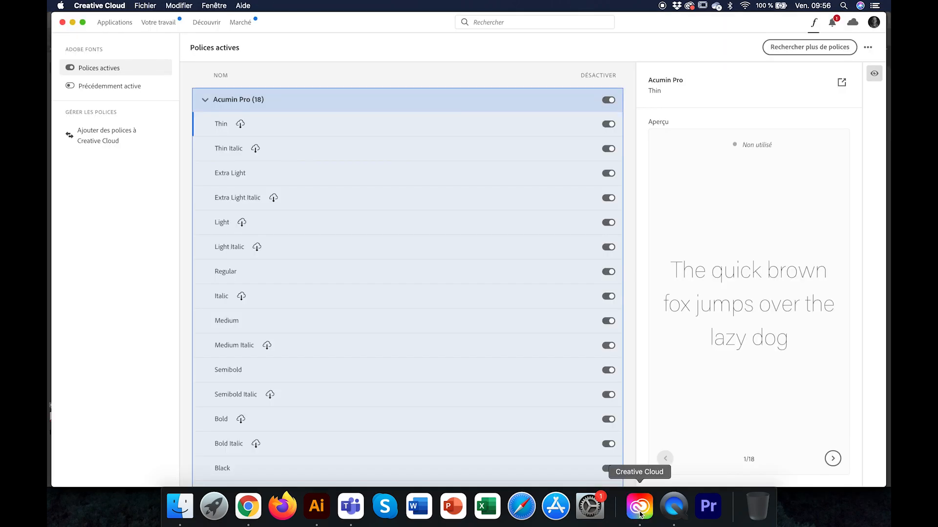
left_click(248, 506)
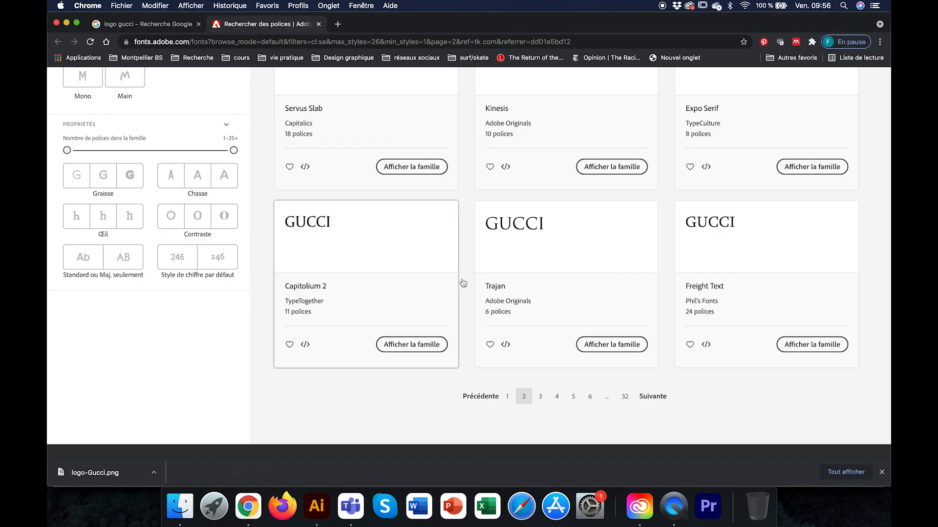
scroll(571, 277, "down", 2)
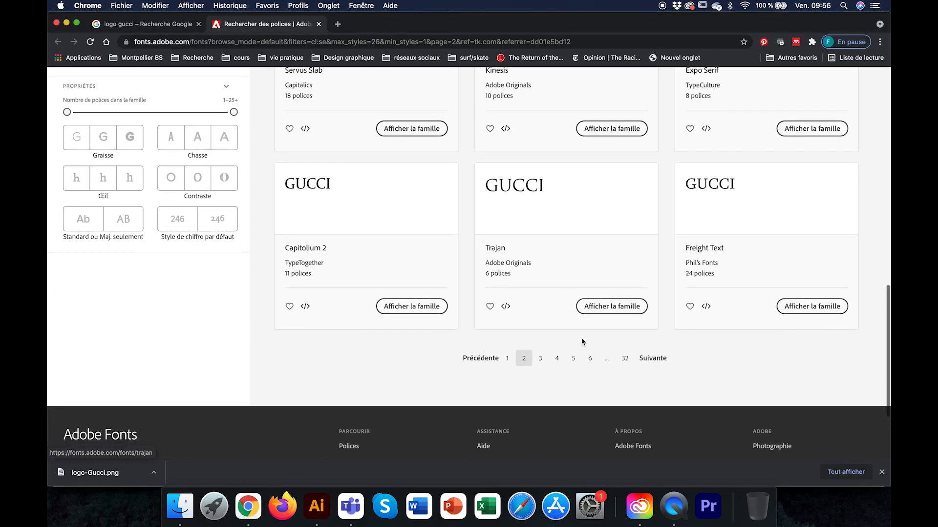
left_click(540, 360)
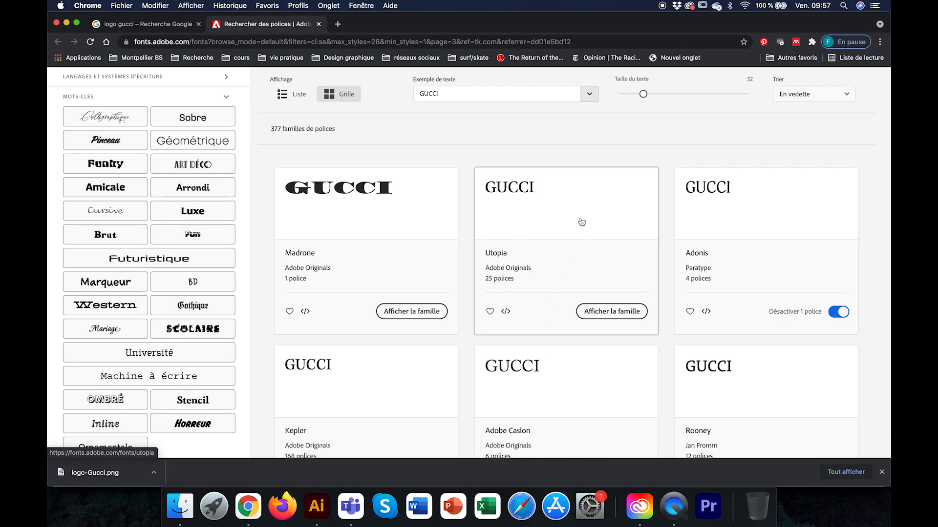
Review the serif previews on page 3 and examine the Garamond Premier lettering up close.
scroll(551, 228, "down", 3)
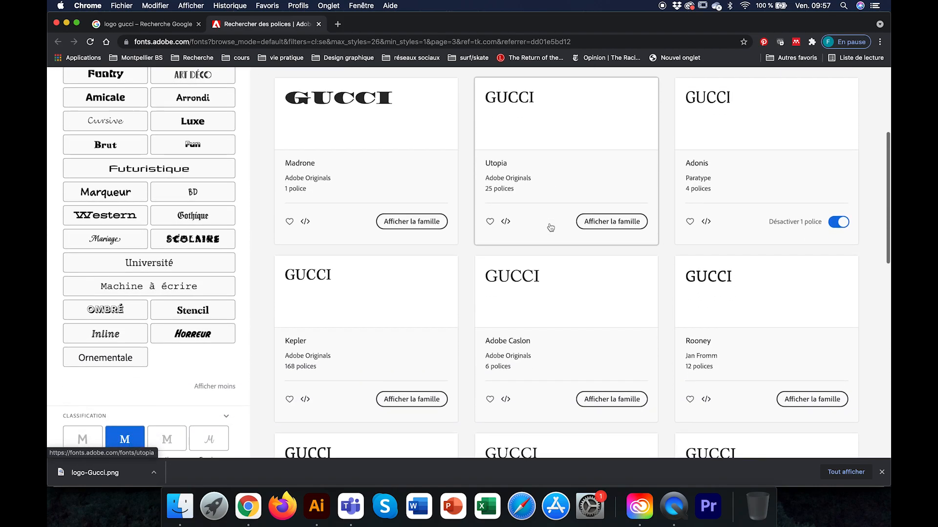
scroll(486, 291, "down", 4)
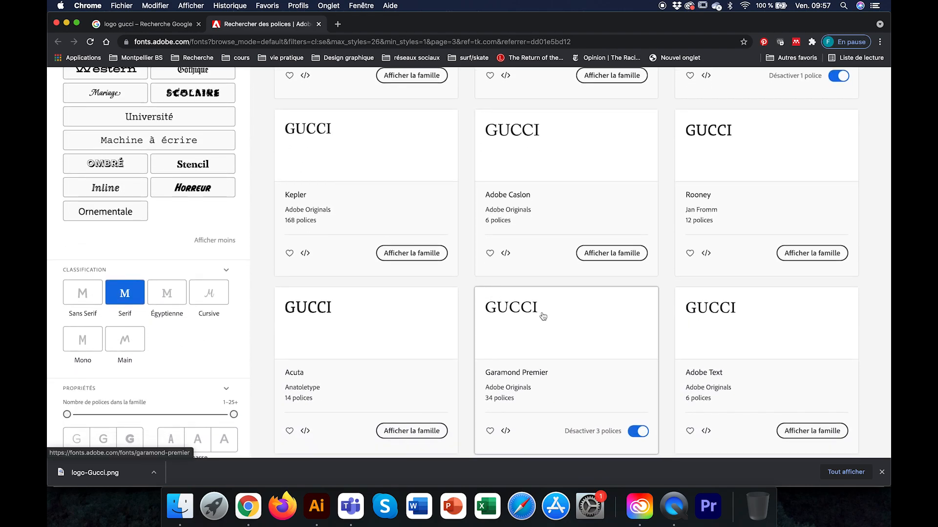
scroll(508, 316, "down", 2)
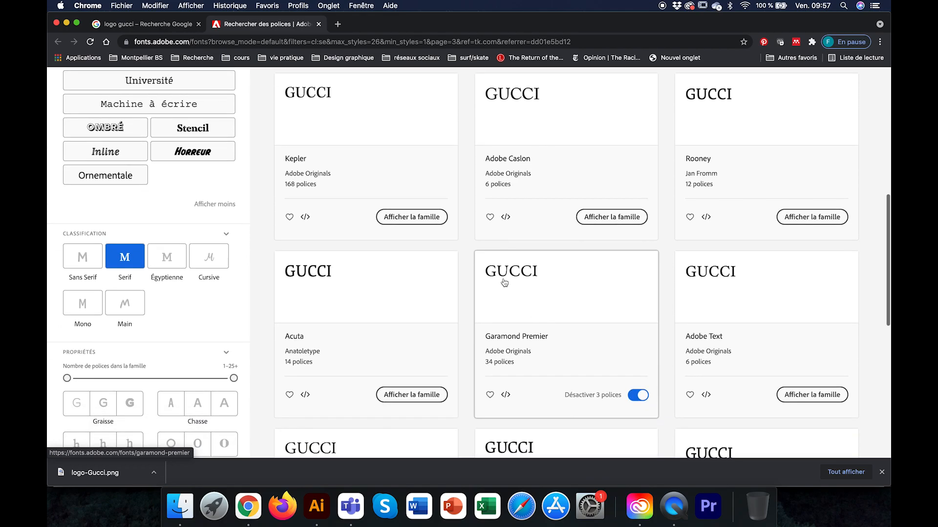
scroll(530, 277, "up", 3)
scroll(528, 276, "up", 3)
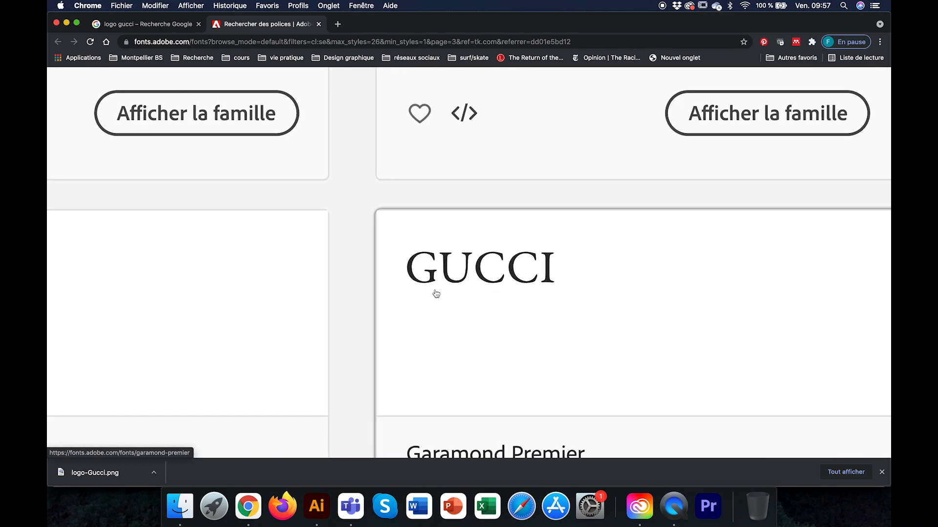
scroll(435, 293, "down", 3)
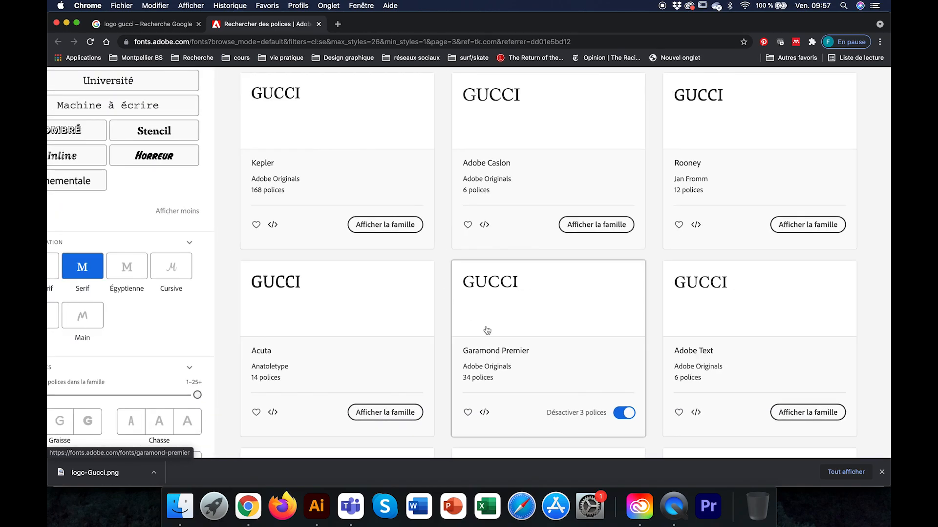
scroll(487, 330, "down", 3)
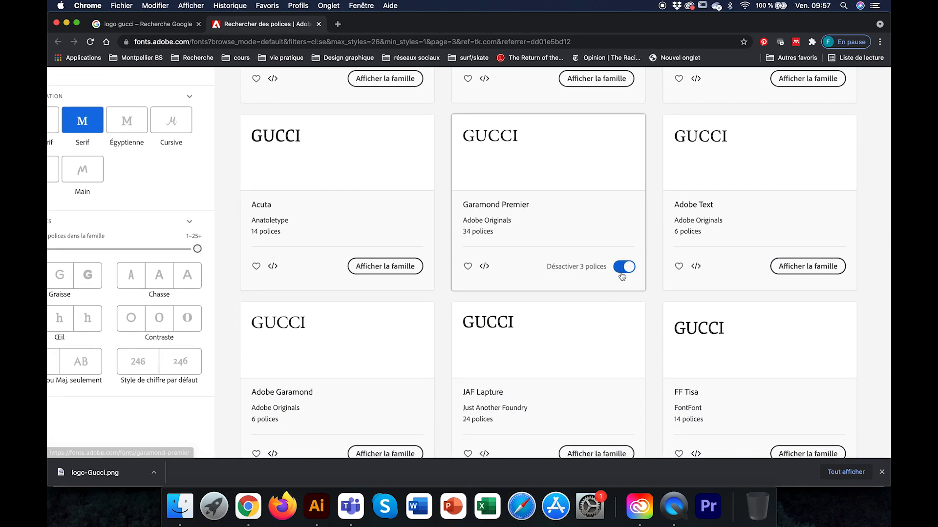
Open the Garamond Premier family page, review its styles and activate the Garamond Premier Pro set of 8 fonts.
left_click(506, 141)
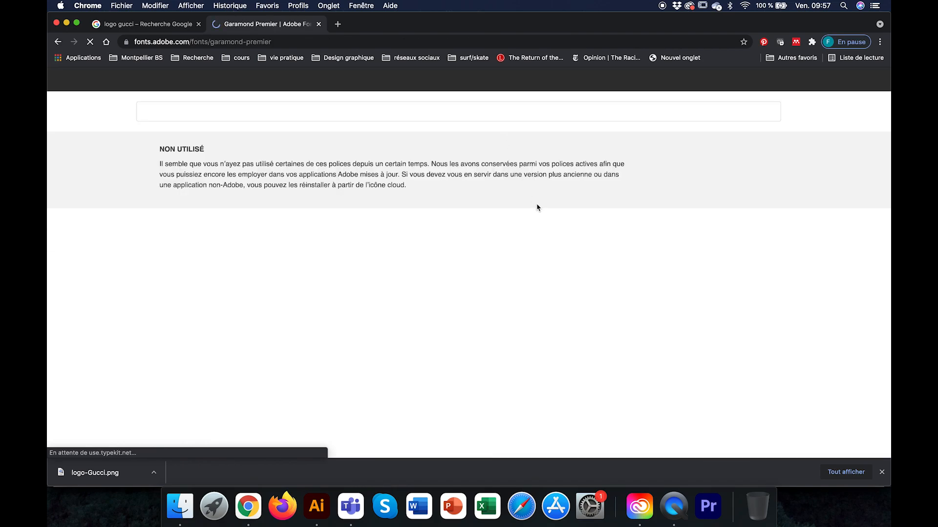
scroll(537, 215, "down", 6)
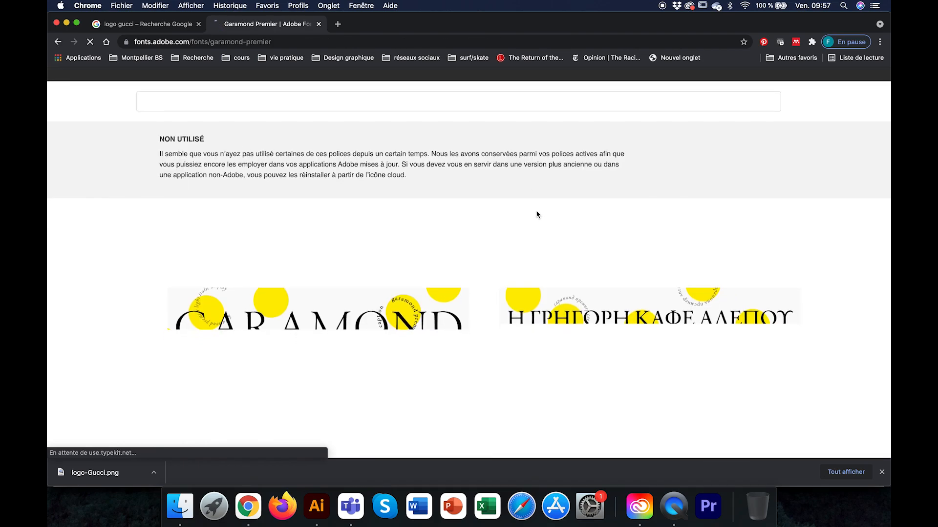
scroll(536, 214, "down", 3)
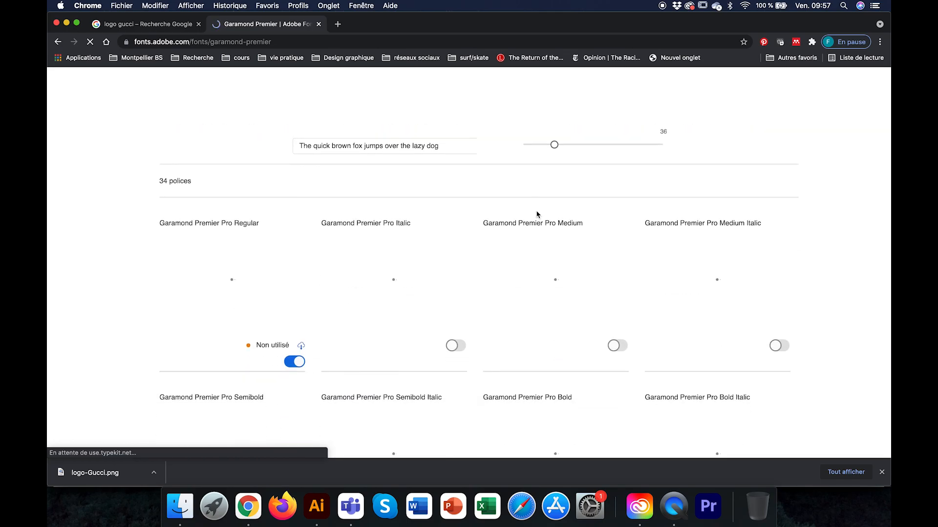
scroll(320, 217, "down", 2)
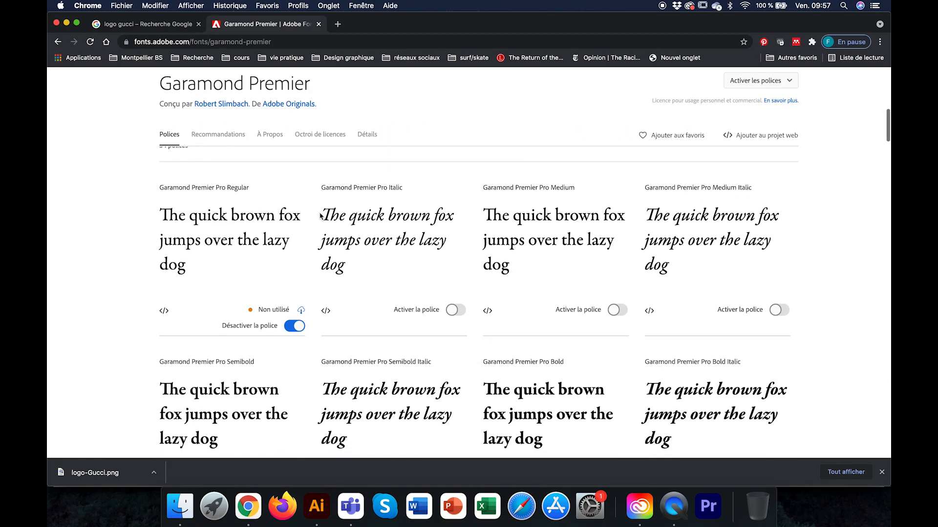
scroll(320, 216, "up", 4)
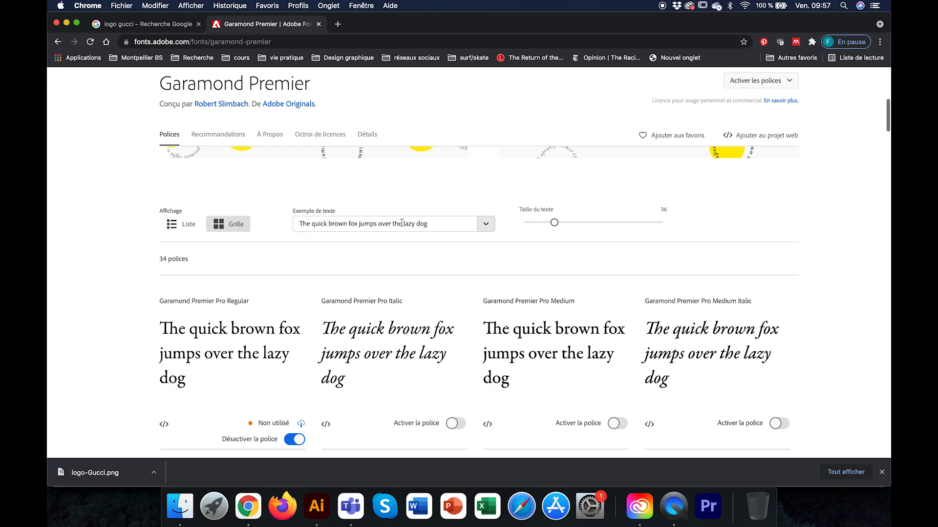
left_click(781, 81)
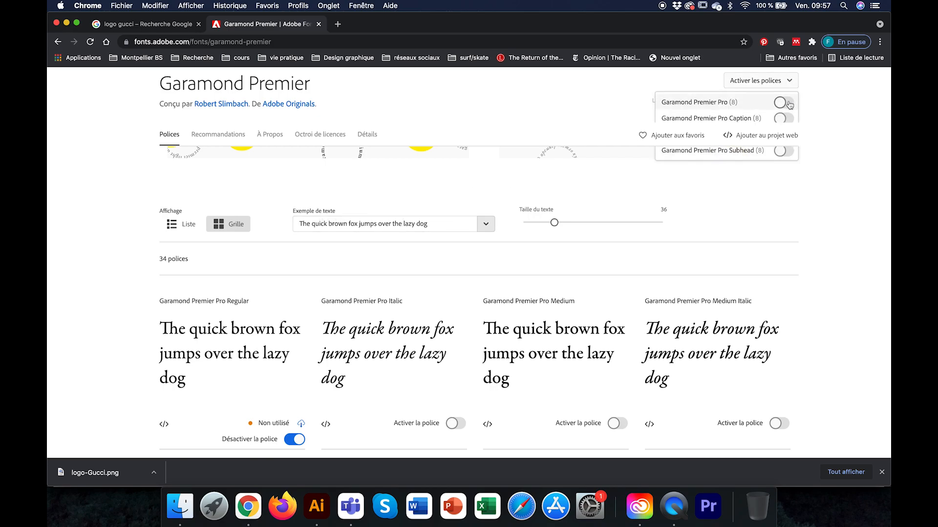
left_click(784, 103)
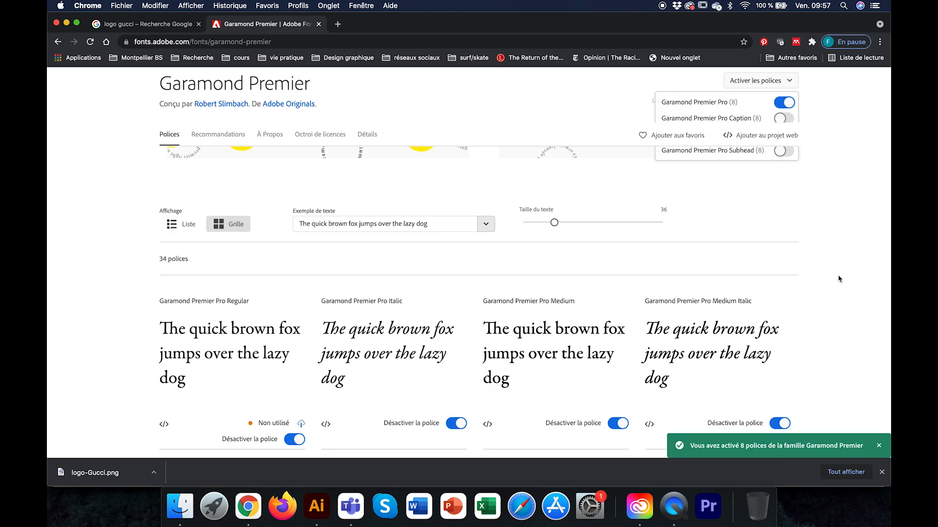
Switch to Illustrator and add point text above the recreated GG emblem, using the same name as the Exercice 2 logo copy.
left_click(317, 506)
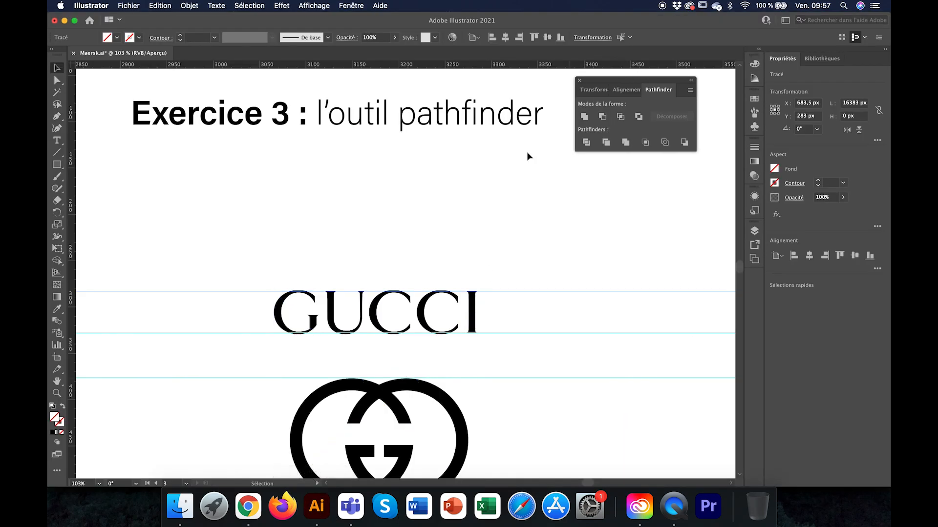
scroll(486, 299, "down", 5)
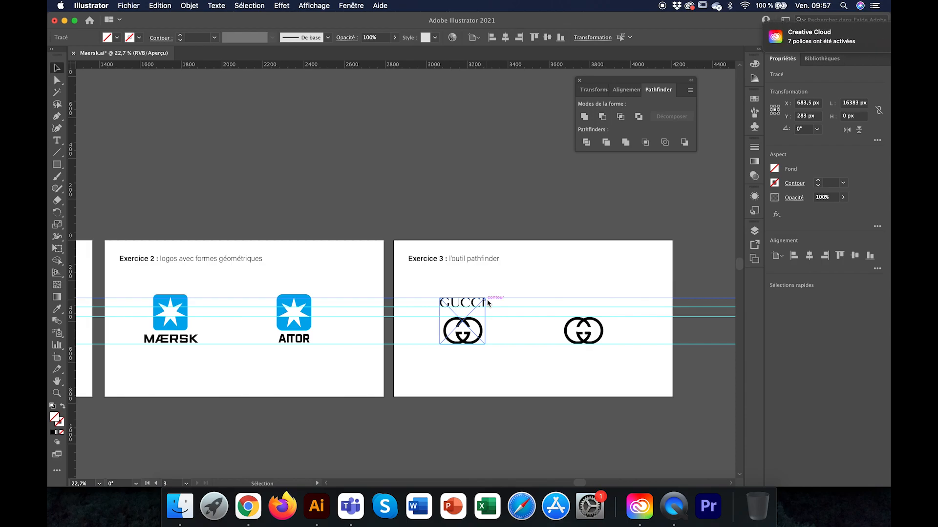
scroll(486, 301, "right", 5)
scroll(486, 302, "down", 2)
left_click(55, 143)
left_click(458, 268)
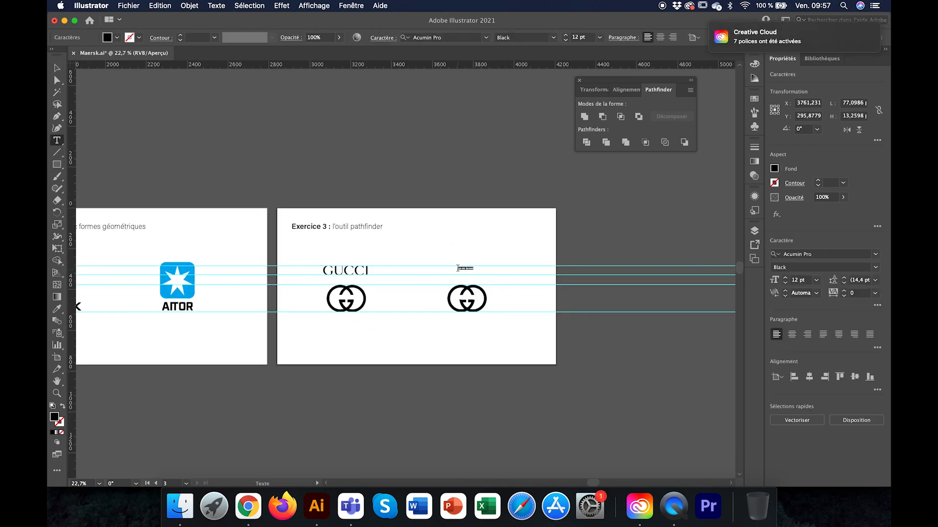
type("a")
key("Escape")
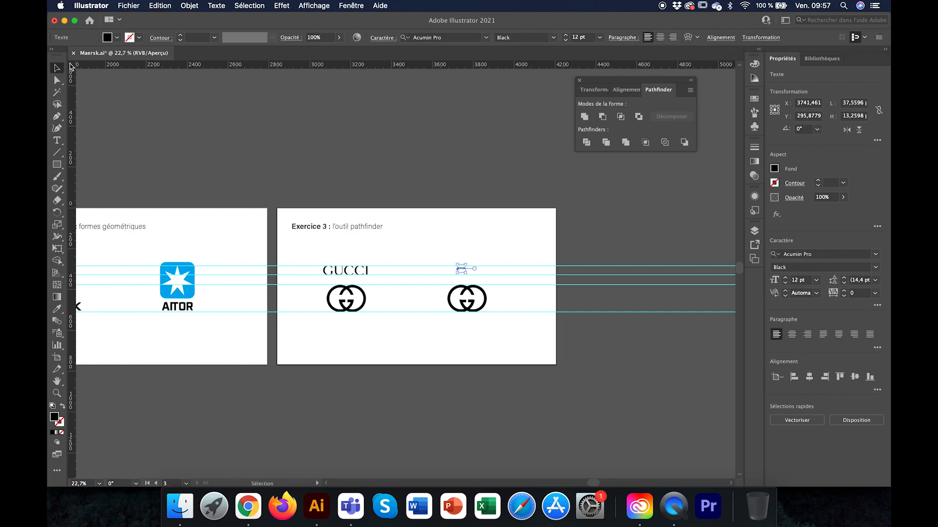
Enlarge the new text to about 58.68 pt and place it above the recreated emblem, level with the reference wordmark.
scroll(448, 287, "up", 5)
left_click_drag(498, 240, 560, 260)
left_click_drag(475, 229, 439, 221)
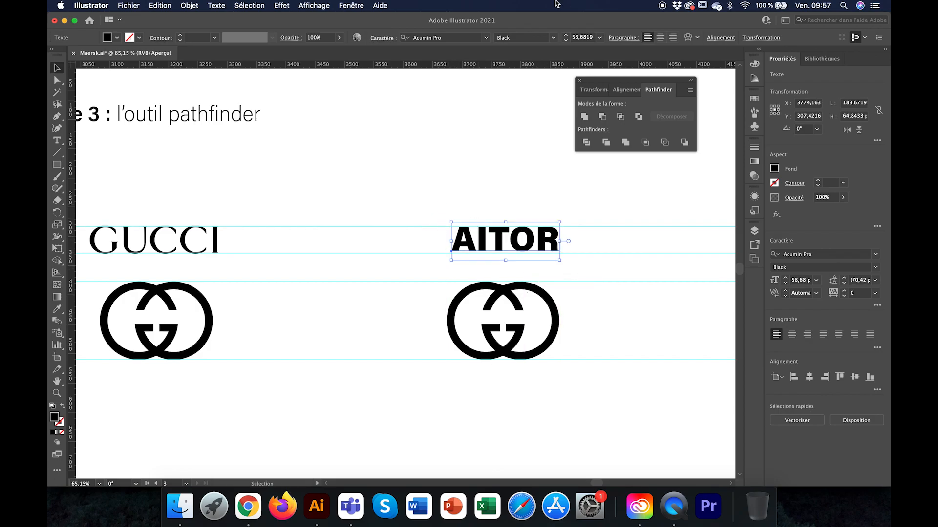
Set the wordmark above the recreated emblem in Garamond Premier Pro with the Display style.
left_click(478, 38)
type("gara")
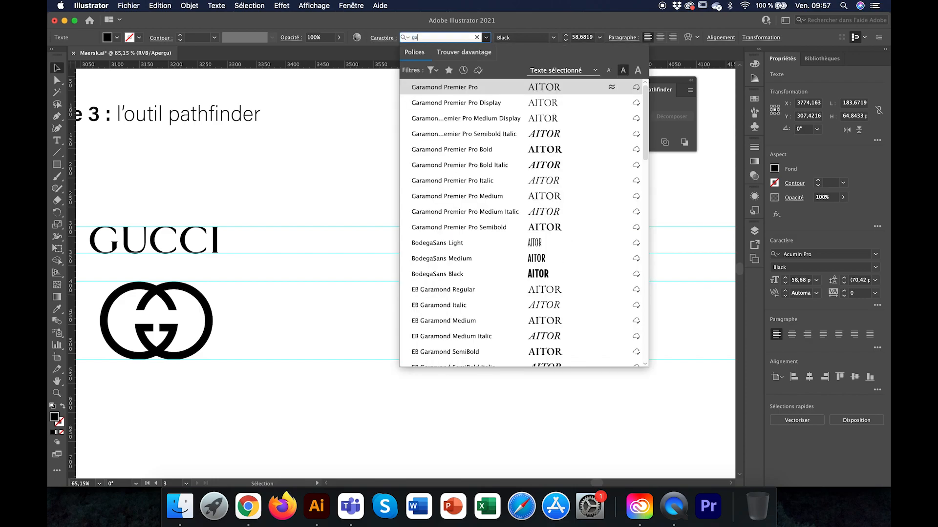
left_click(457, 86)
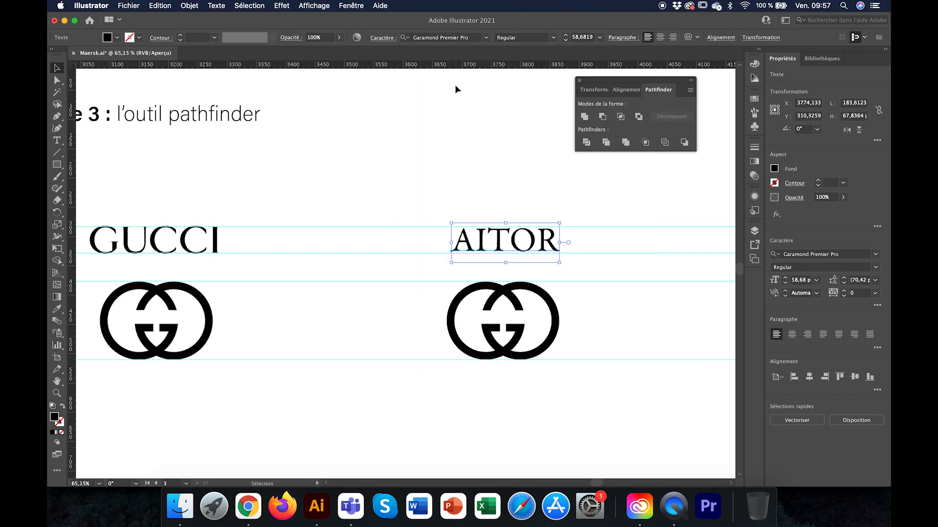
left_click(554, 37)
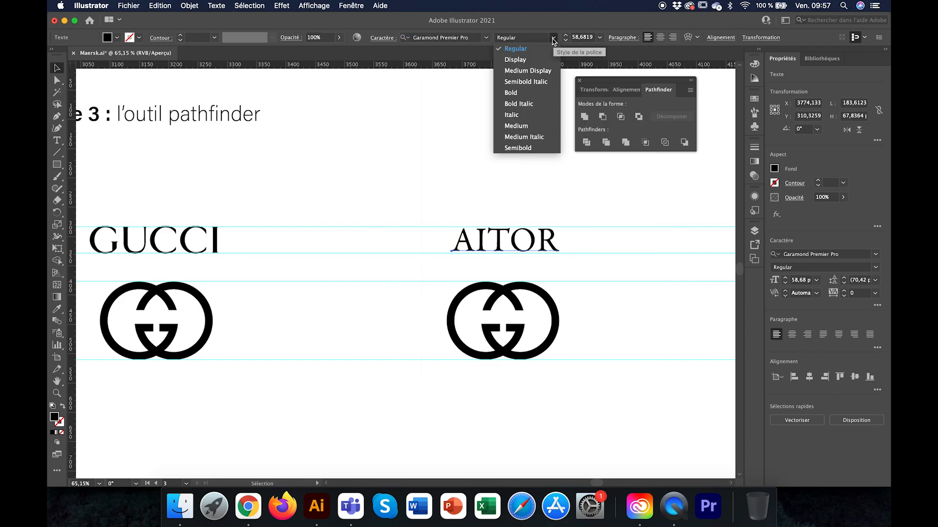
left_click(532, 59)
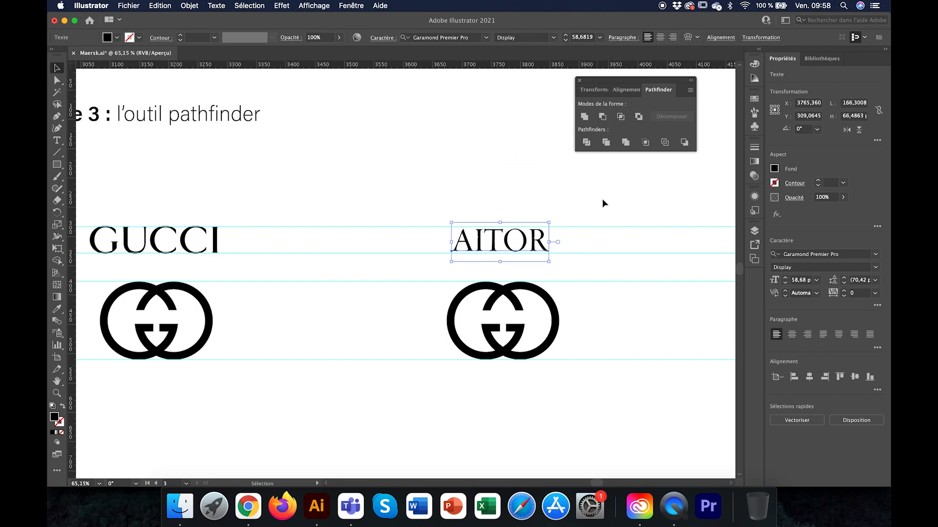
Enlarge the wordmark to about 70.76 pt so it fills the height between the guides, and nudge it 5 px right over the emblem.
left_click_drag(552, 220, 560, 217)
left_click_drag(452, 263, 438, 265)
key("Right")
key("Right")
key("Right")
key("Right")
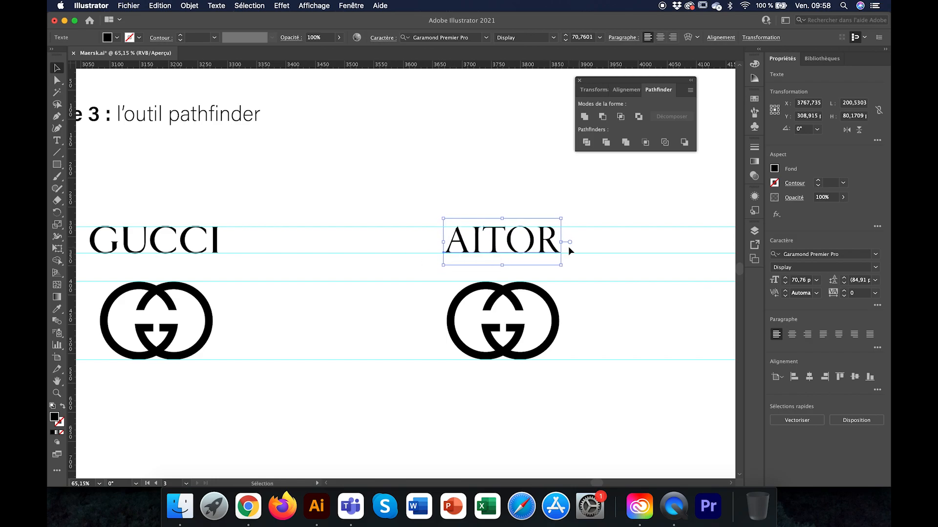
key("Right")
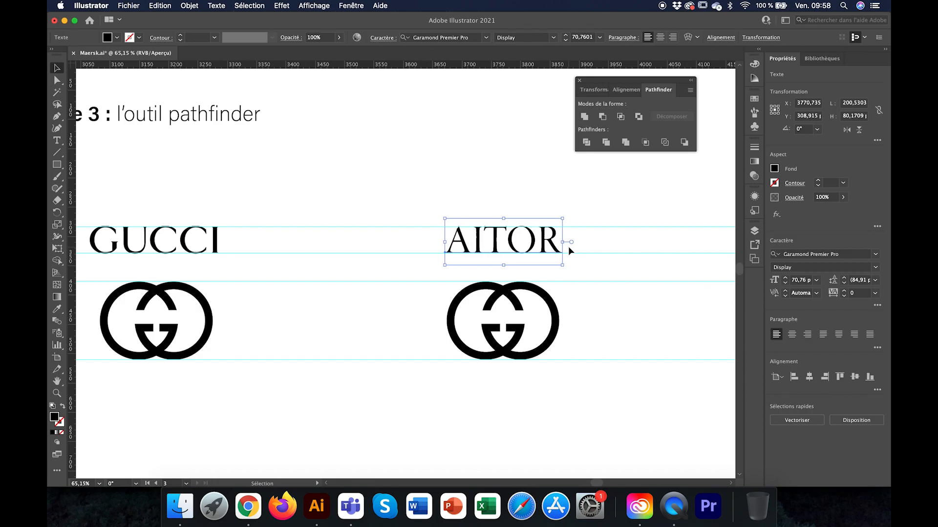
left_click(586, 268)
Set the wordmark's tracking to 25 and nudge it left to centre it over the recreated emblem.
left_click(520, 246)
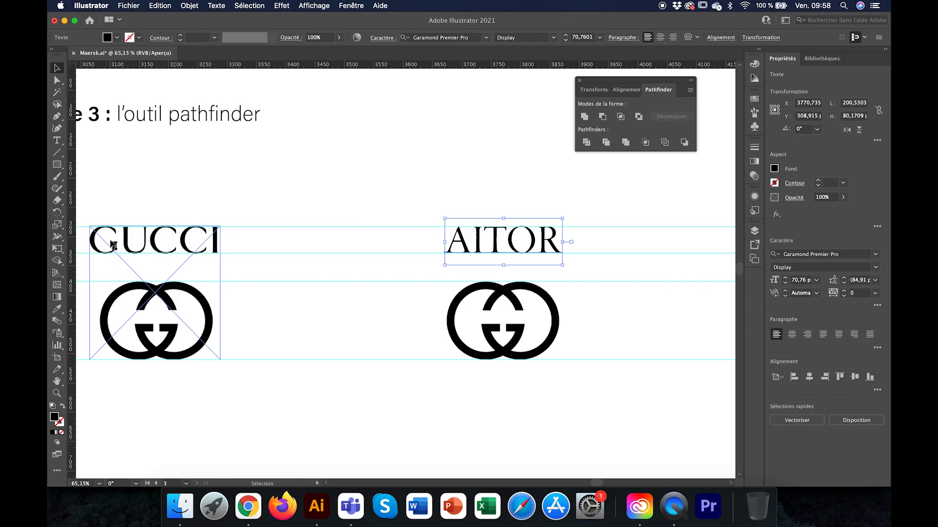
left_click(385, 39)
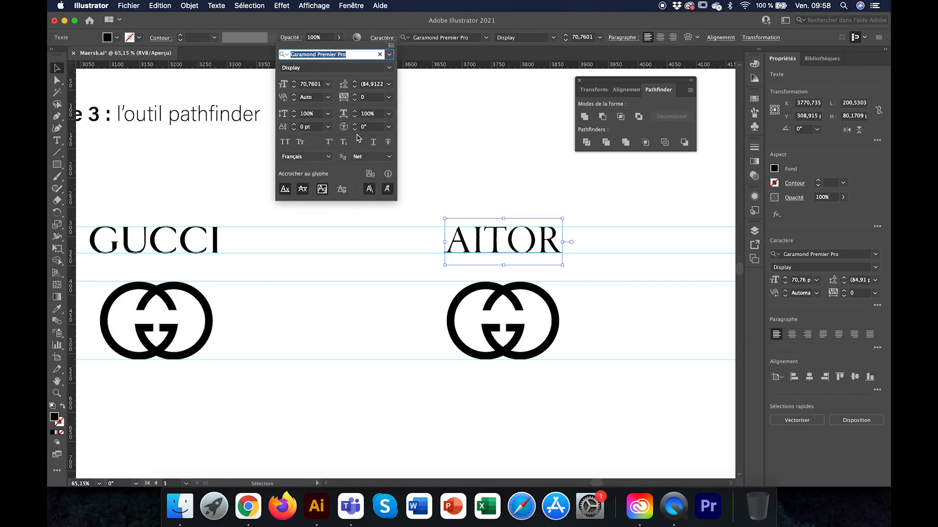
left_click(388, 97)
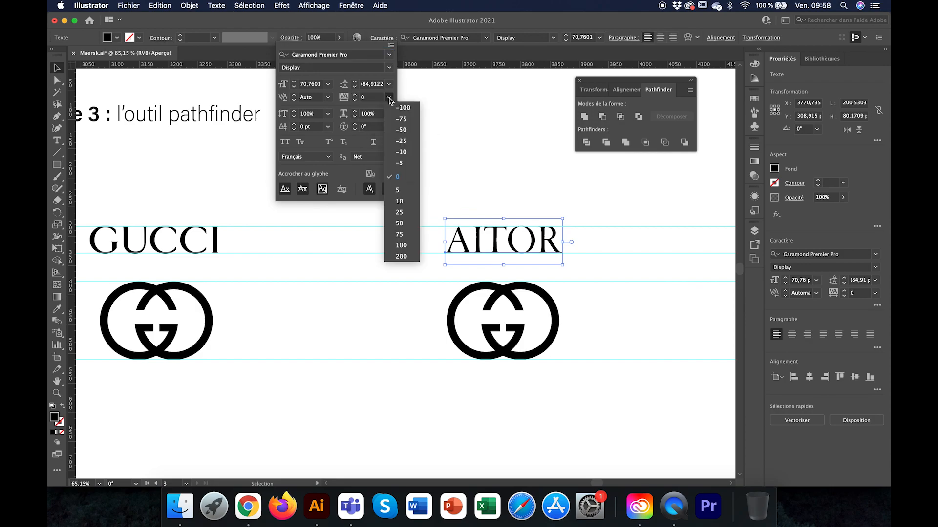
left_click(401, 212)
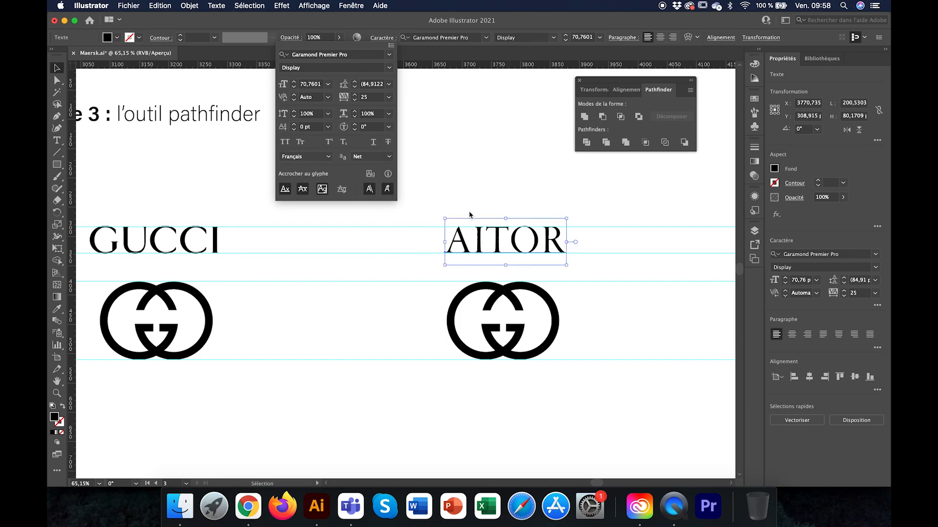
left_click(565, 201)
key("Left")
key("Left")
key("Left")
key("Left")
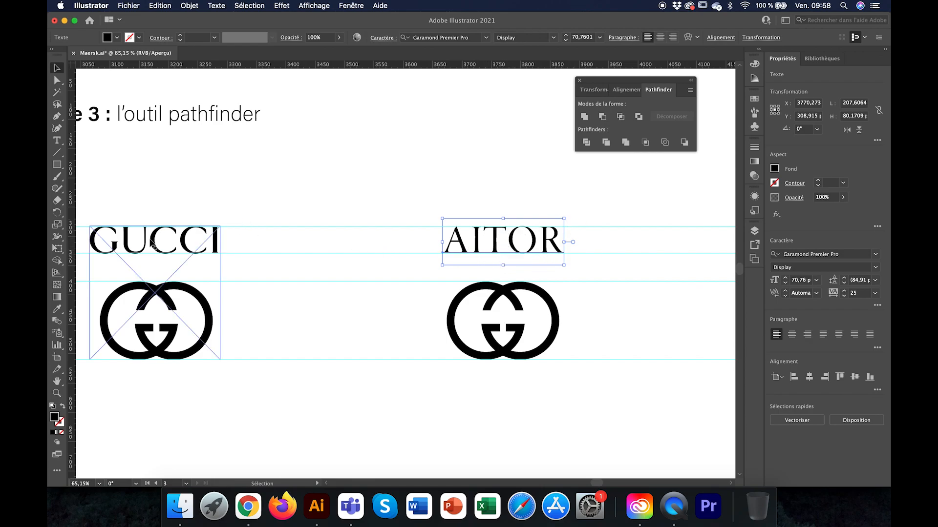
left_click(481, 185)
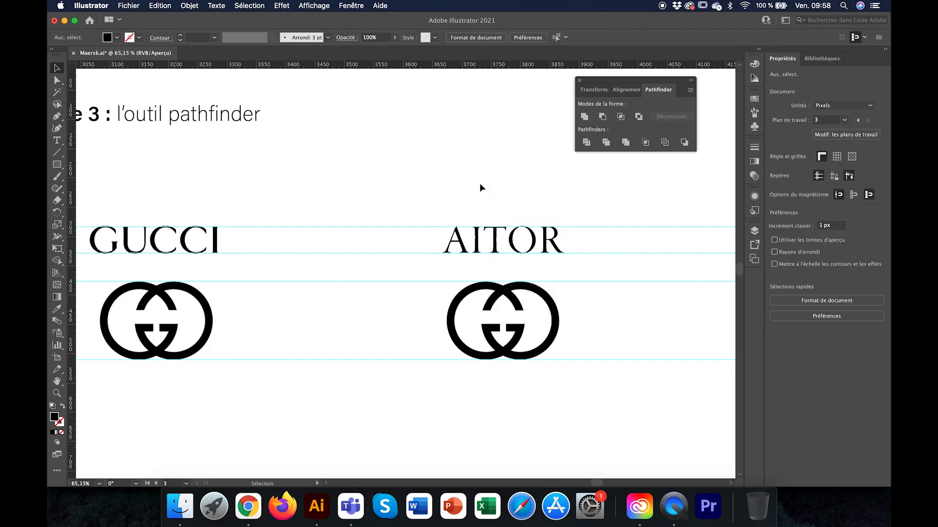
Examine the wordmark's letters against the guides up close and compare the whole recreated logo with the GUCCI reference.
scroll(500, 223, "up", 8)
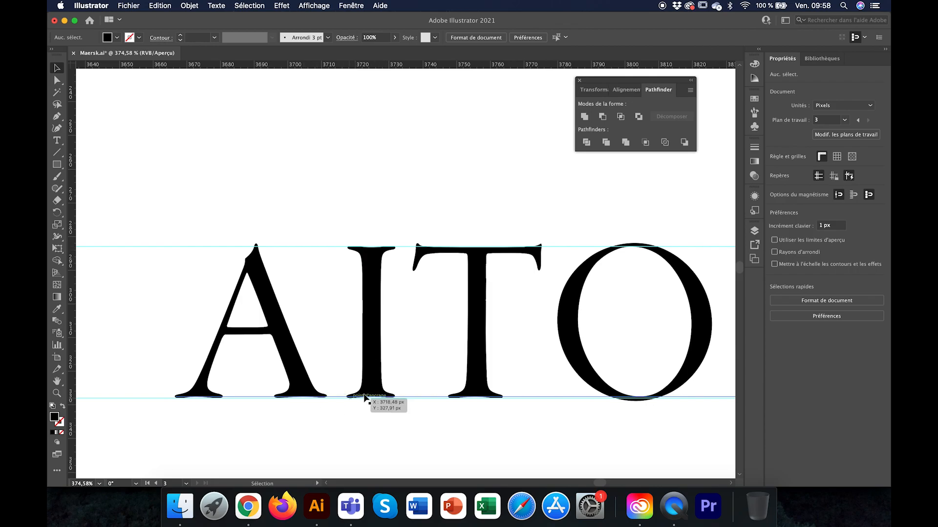
scroll(361, 397, "down", 10)
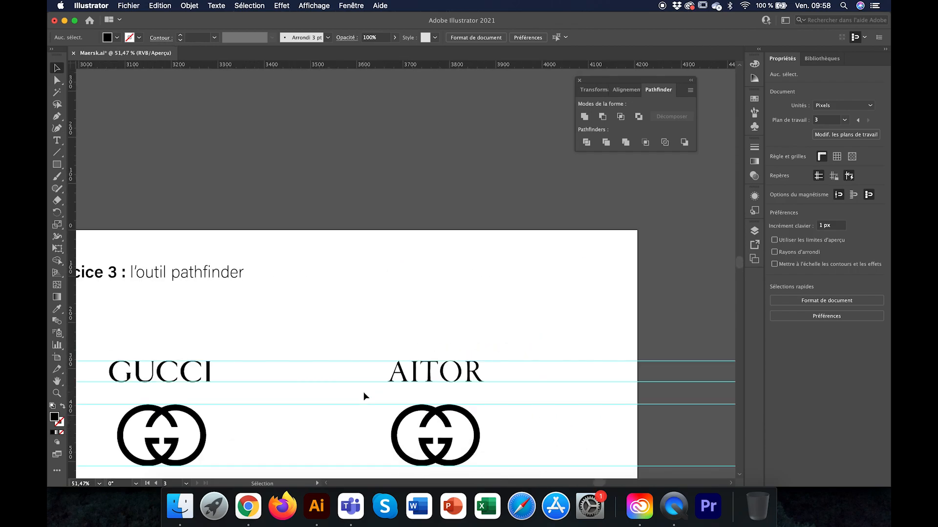
scroll(364, 393, "down", 3)
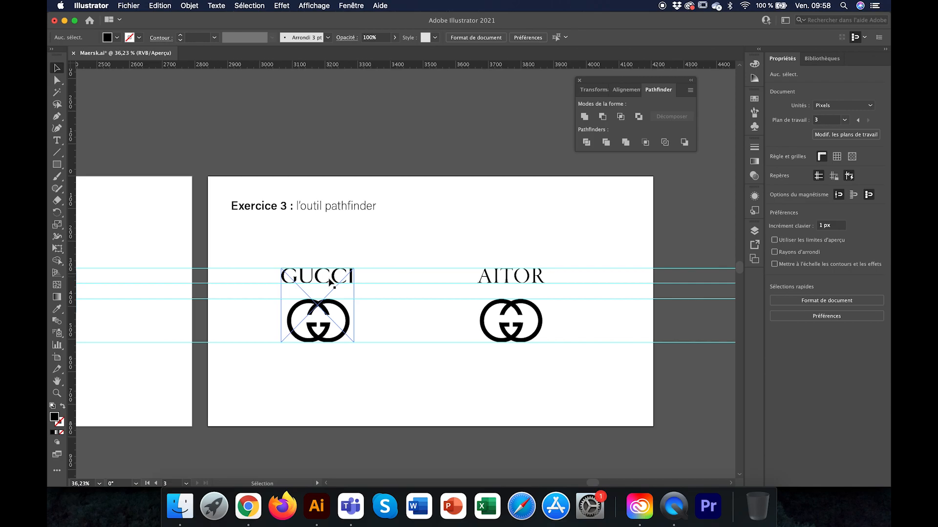
scroll(508, 348, "up", 3)
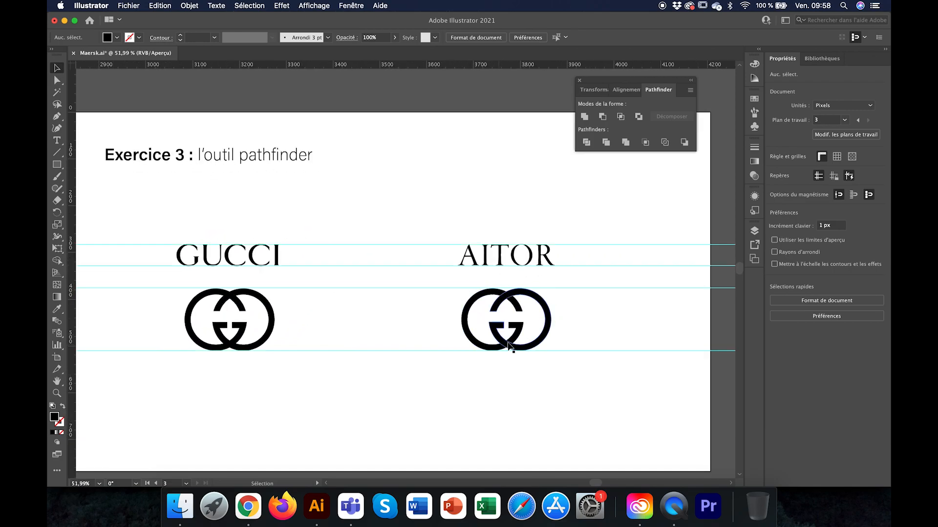